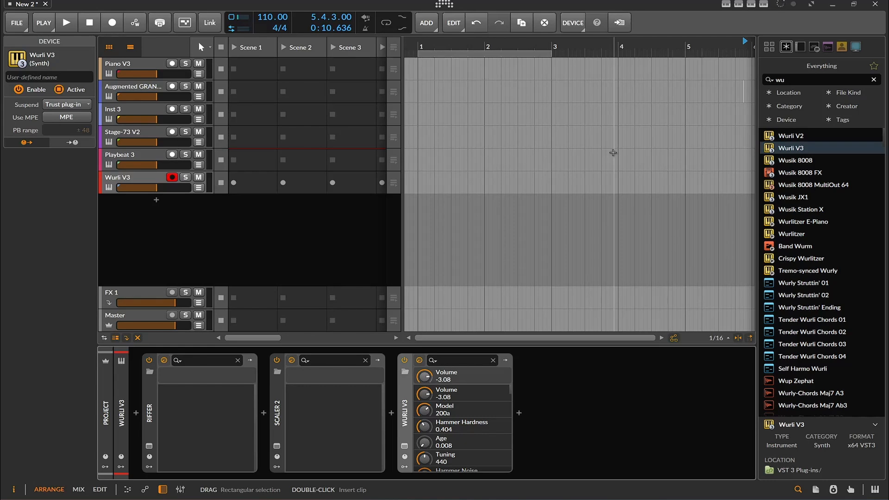
- Open Melody Sauce 2 on the Piano V3 track, generate two melodies from its pads, and close the plug-in window
click(123, 68)
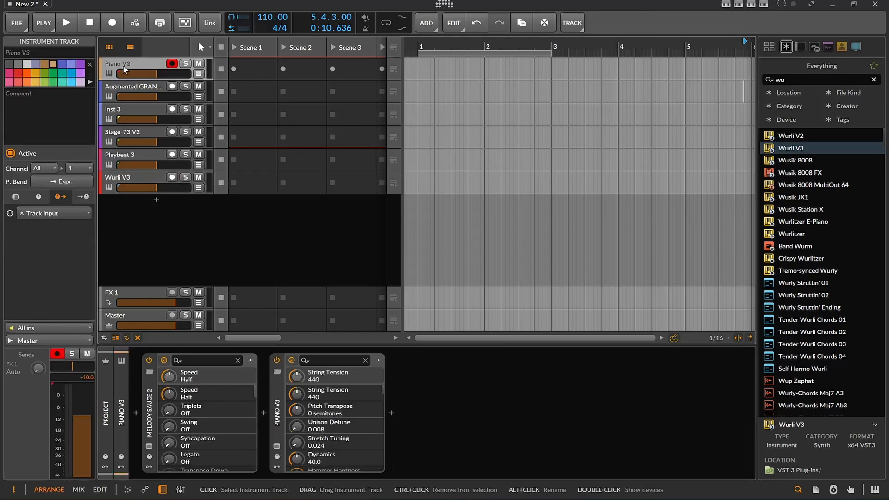
click(148, 446)
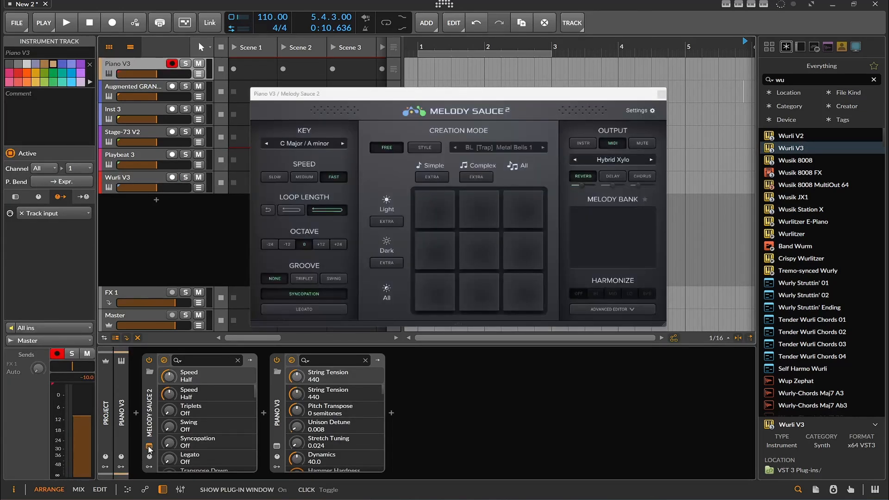
click(468, 251)
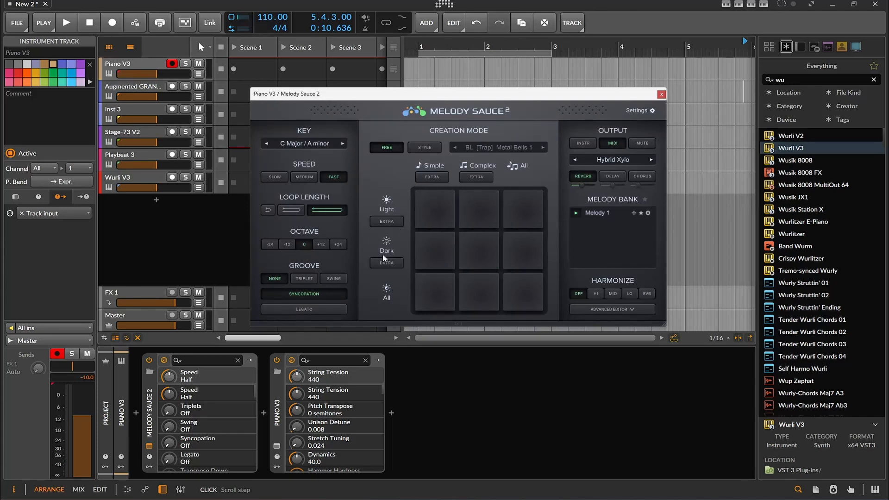
click(522, 243)
click(661, 91)
- Open Riffer and Scaler 2 on the Augmented GRAND PIANO track and load the C Major scale in Scaler 2
click(118, 96)
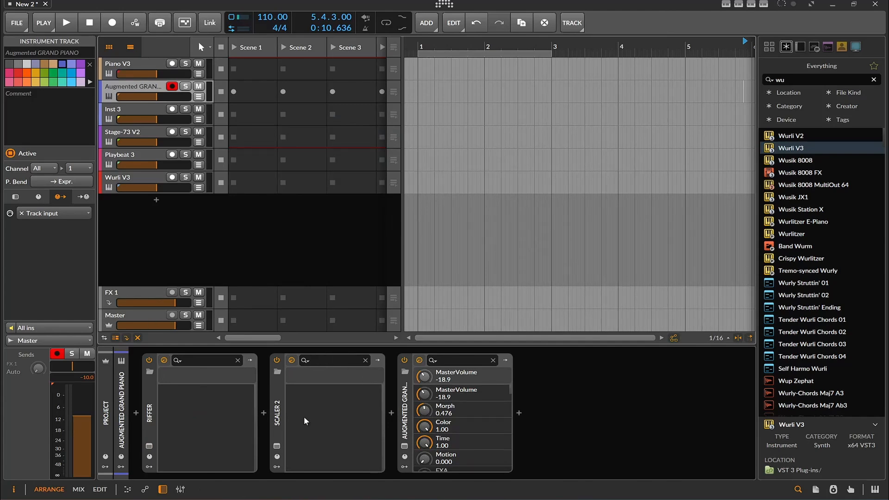
click(149, 446)
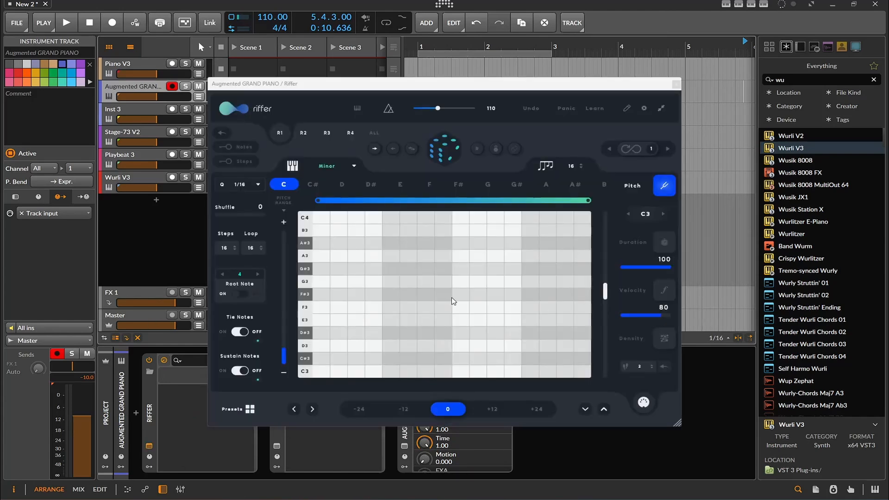
click(277, 446)
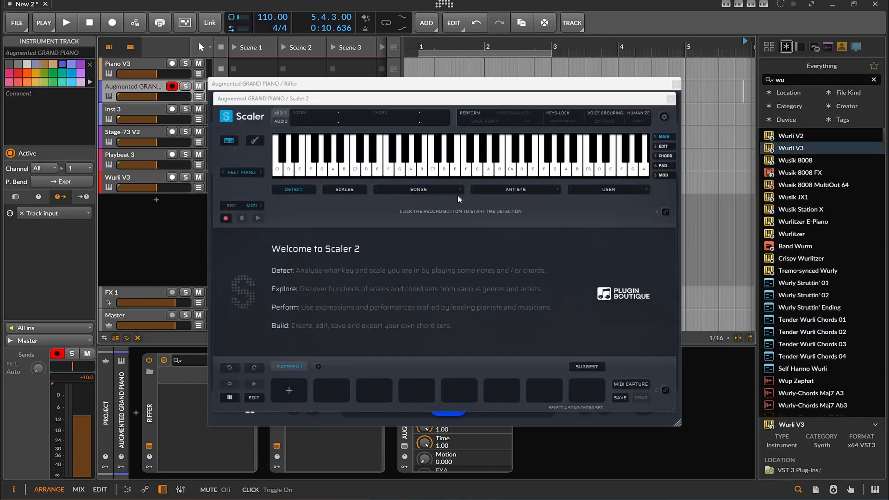
click(344, 190)
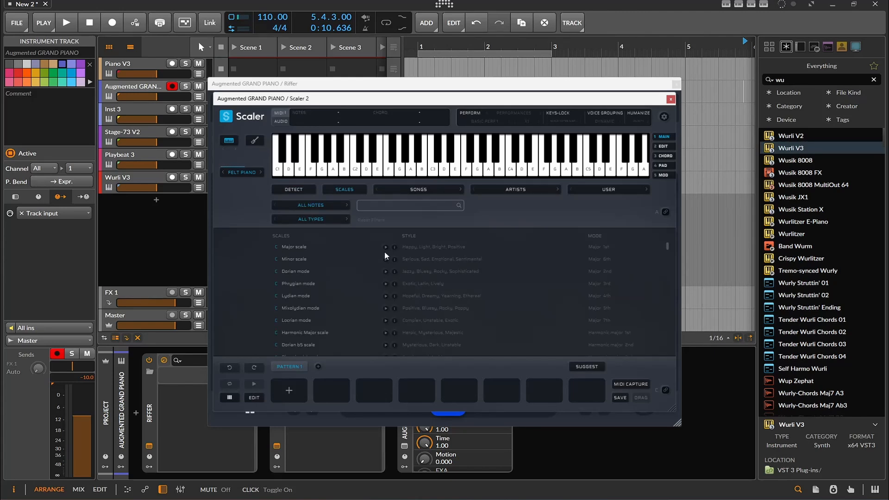
click(300, 246)
- Build a chord pattern in Scaler 2 from D min, E min, F maj and C maj, in that order
click(337, 348)
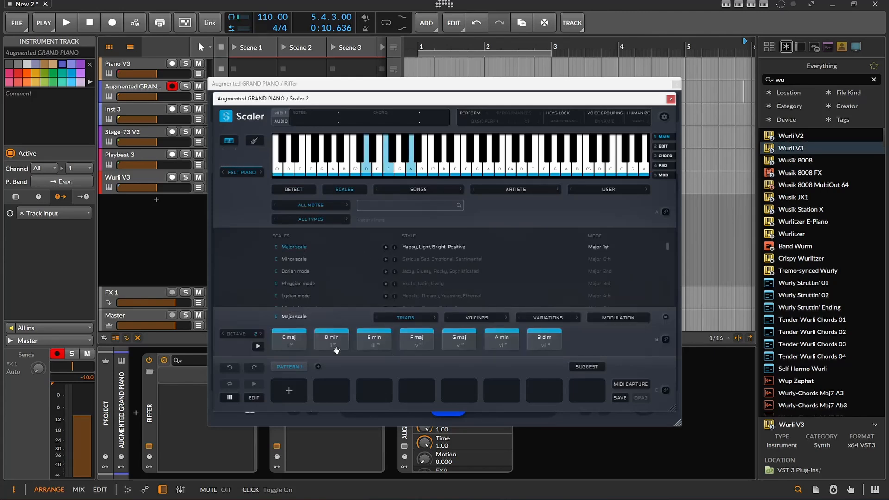
drag(337, 348, 289, 390)
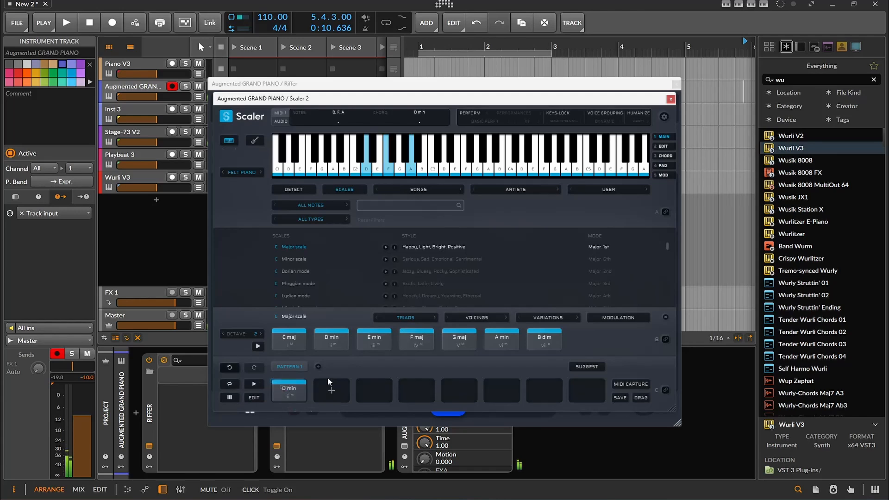
click(367, 343)
drag(368, 343, 330, 390)
drag(417, 342, 375, 389)
click(342, 340)
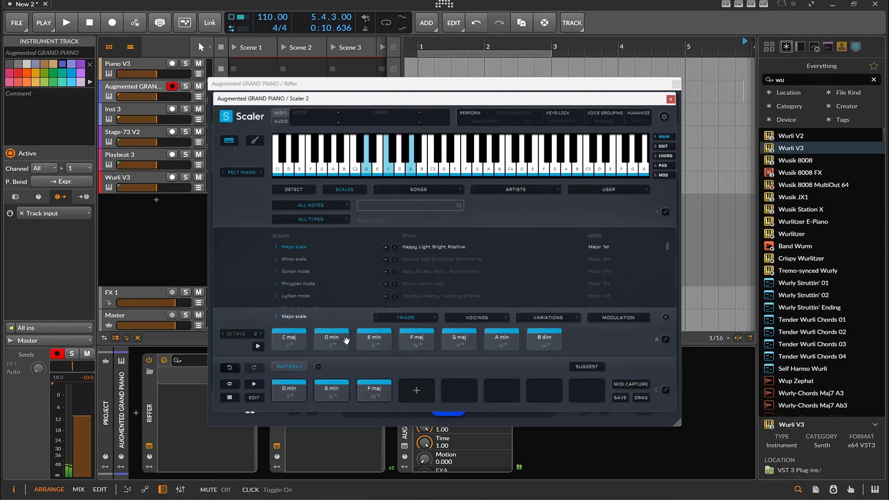
drag(289, 340, 416, 390)
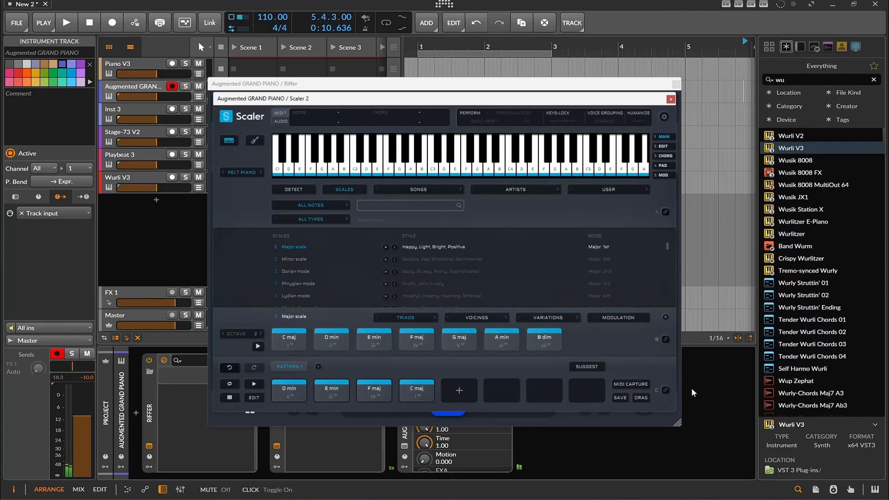
- Turn on MIDI binding for Scaler 2's chord pattern and audition the four chords from the bound keys C2 to F2
click(670, 390)
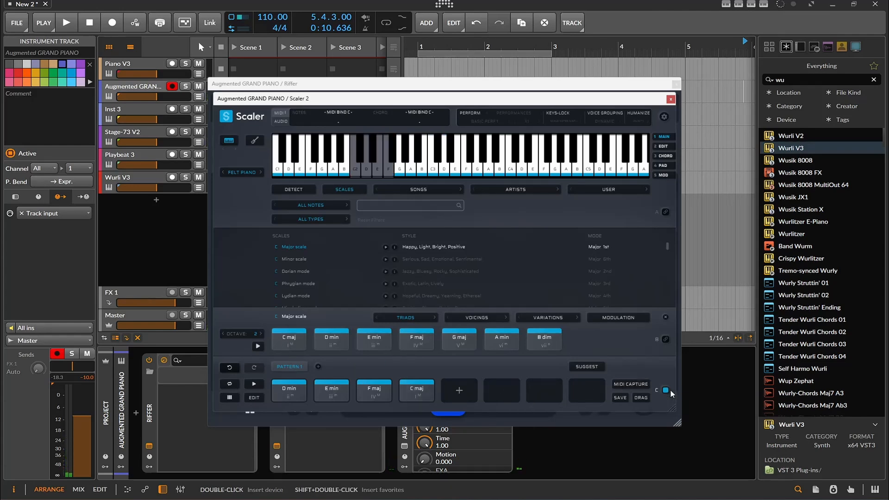
click(354, 173)
click(366, 174)
click(376, 173)
click(385, 173)
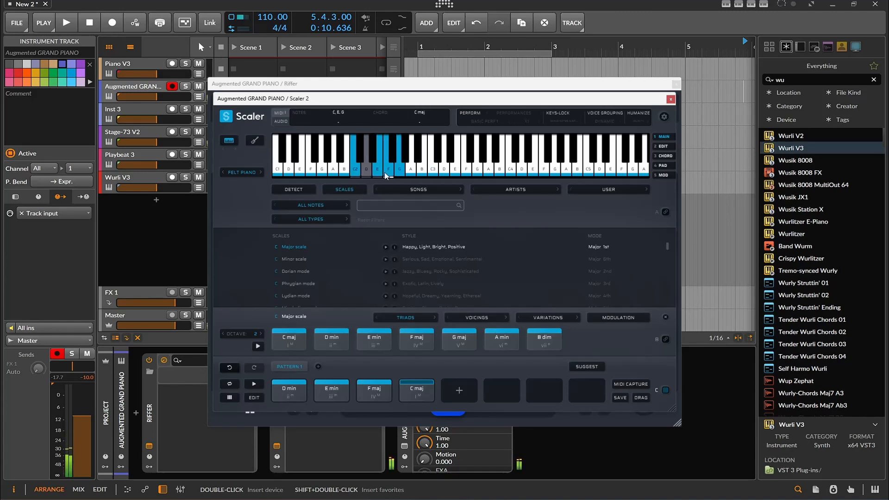
click(385, 173)
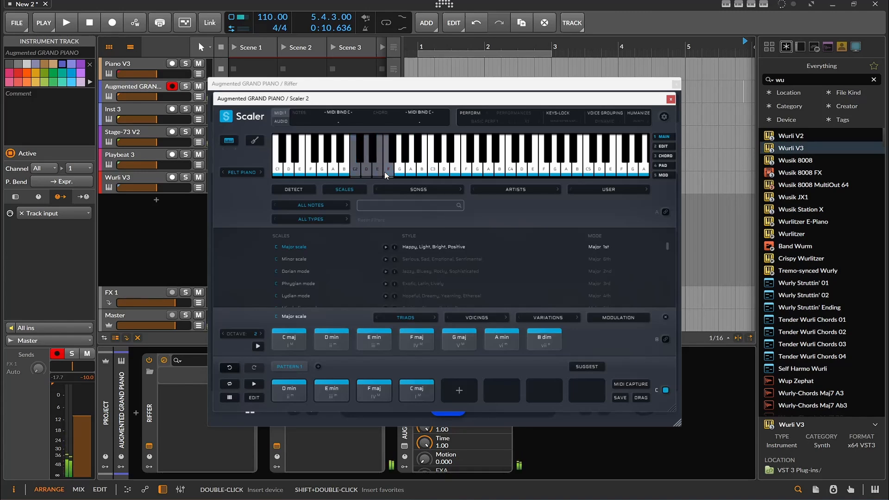
click(385, 173)
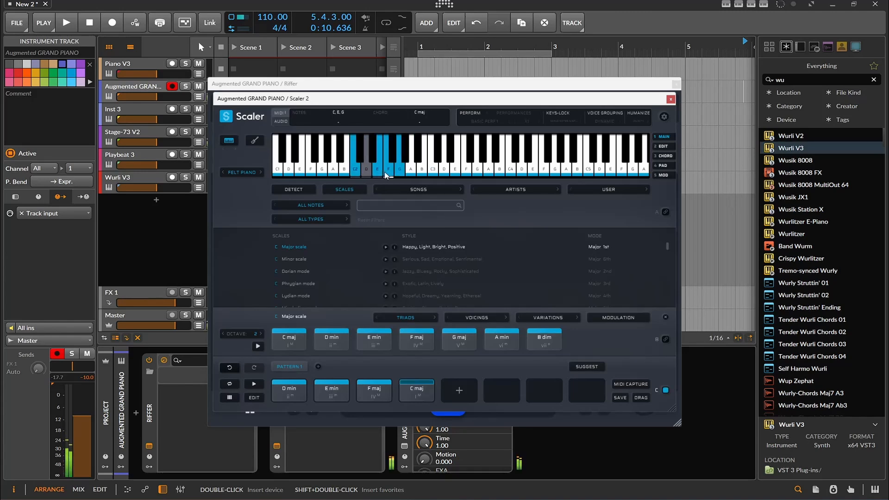
- Arrange the Riffer and Scaler 2 windows so that Riffer's grid and Scaler 2's bound keys are both visible
click(670, 100)
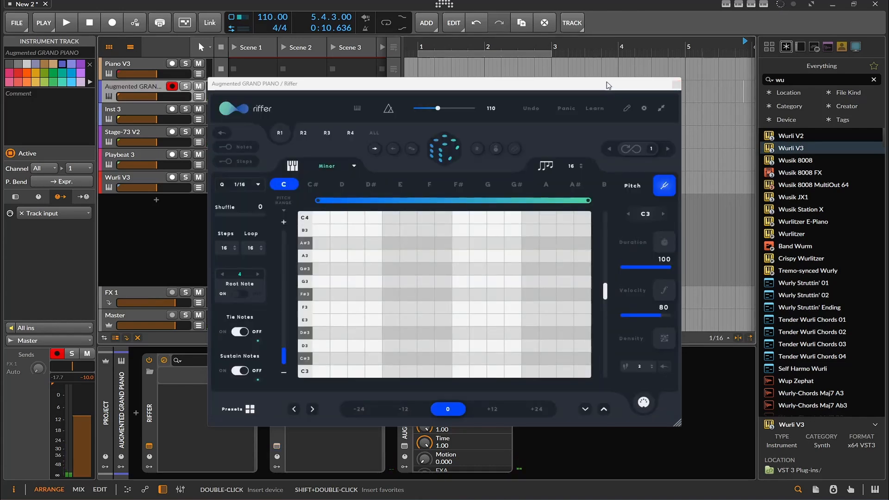
drag(607, 83, 710, 115)
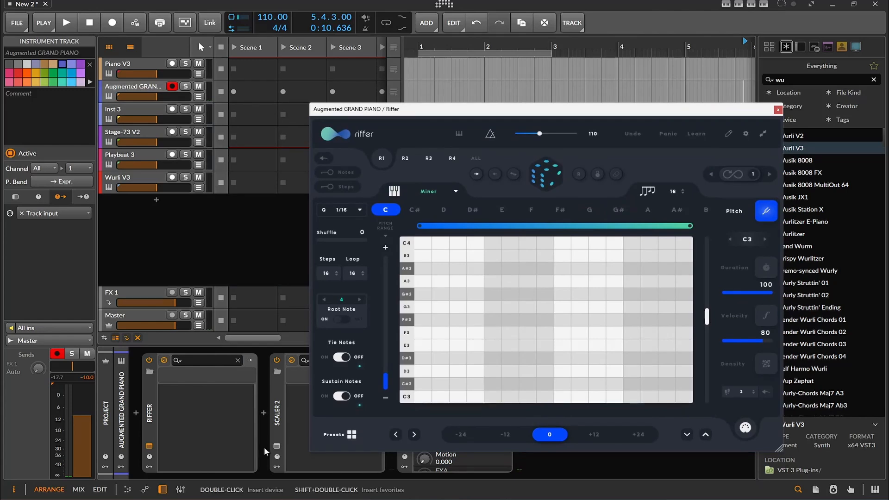
click(276, 447)
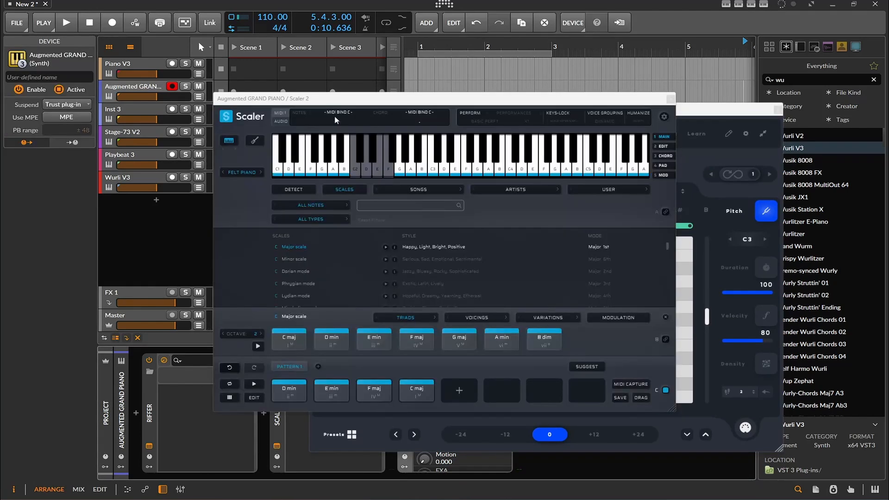
drag(334, 103, 167, 50)
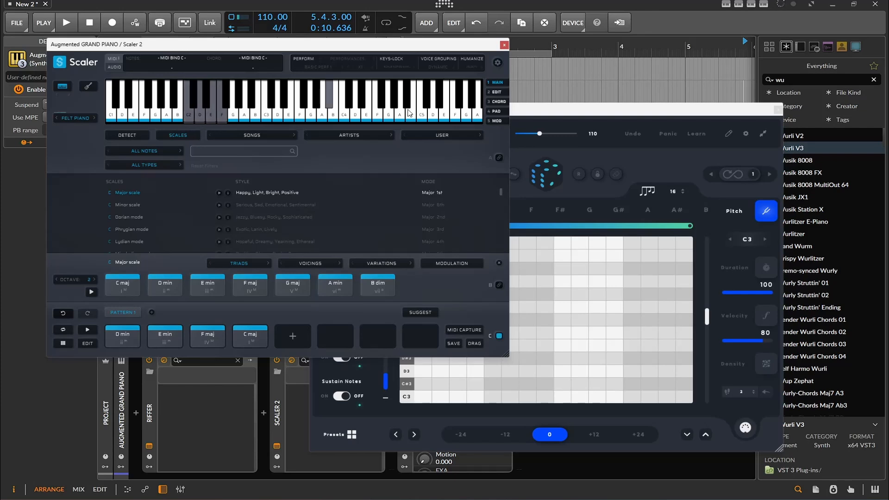
drag(524, 113, 456, 112)
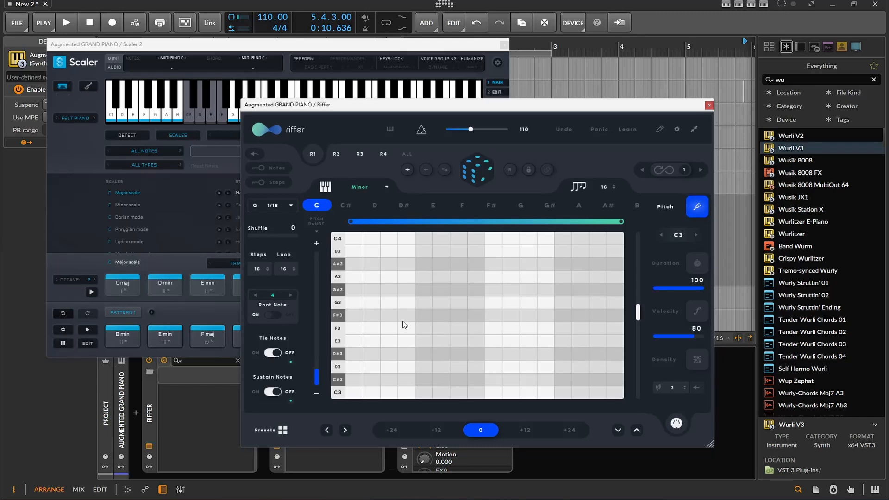
- Randomize the Riffer pattern several times with the C Minor scale over the range C3 to C4
click(465, 179)
click(466, 176)
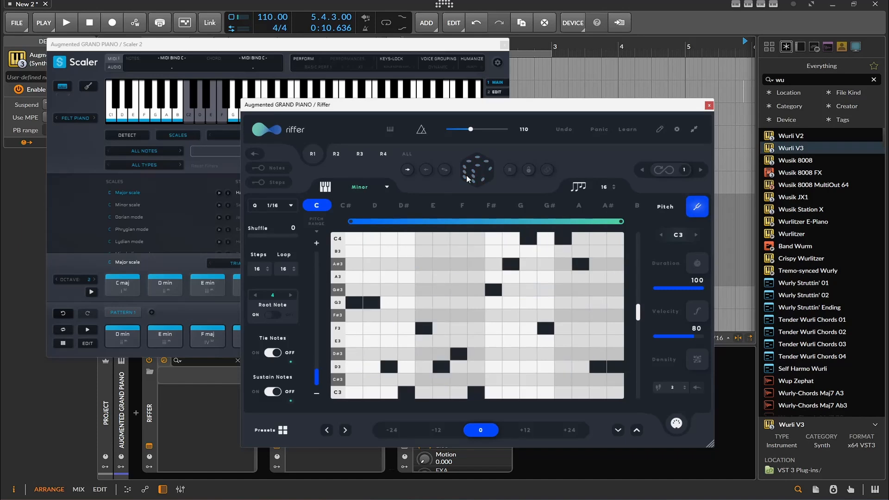
click(466, 175)
click(466, 175)
click(466, 175)
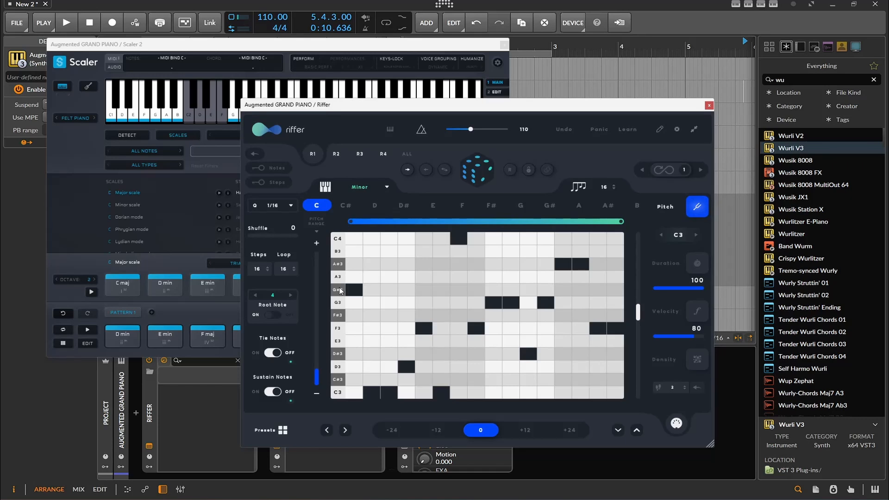
- Narrow Riffer's pitch range to four semitones, randomize the riff, and shift the range down to C2–D#2
mouse_move(317, 372)
mouse_down()
mouse_move(315, 360)
mouse_move(315, 382)
mouse_up()
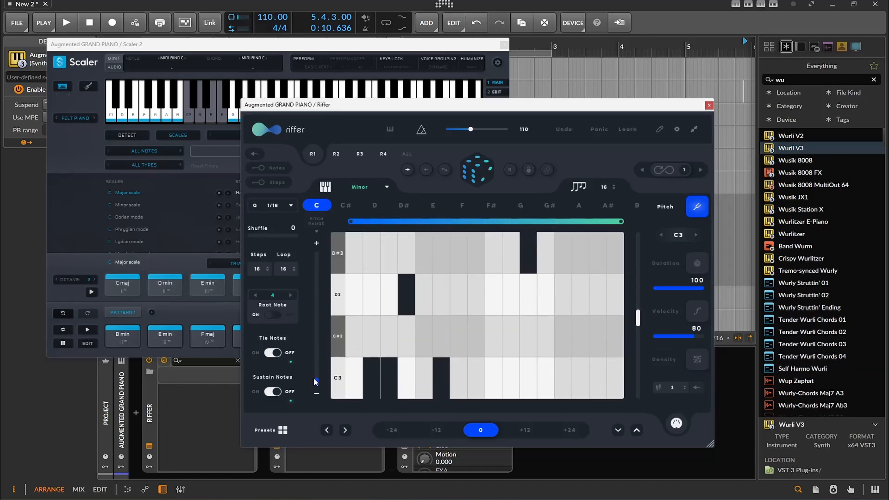
click(479, 179)
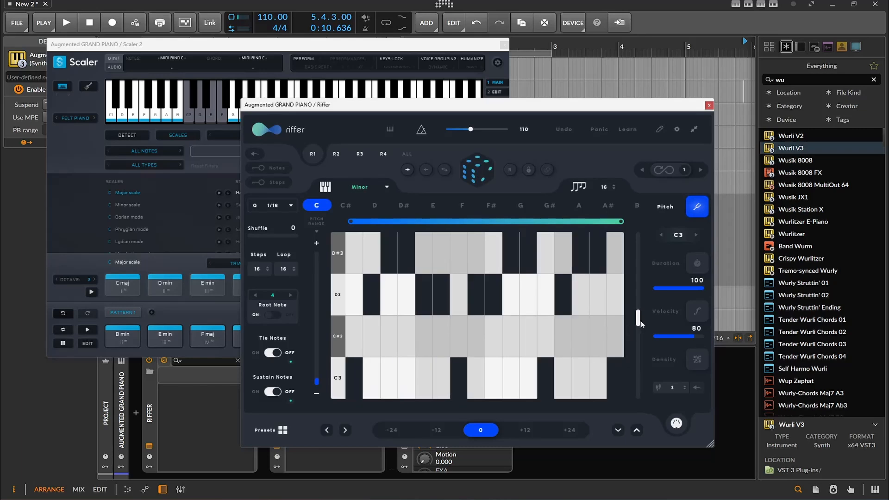
drag(640, 322, 639, 338)
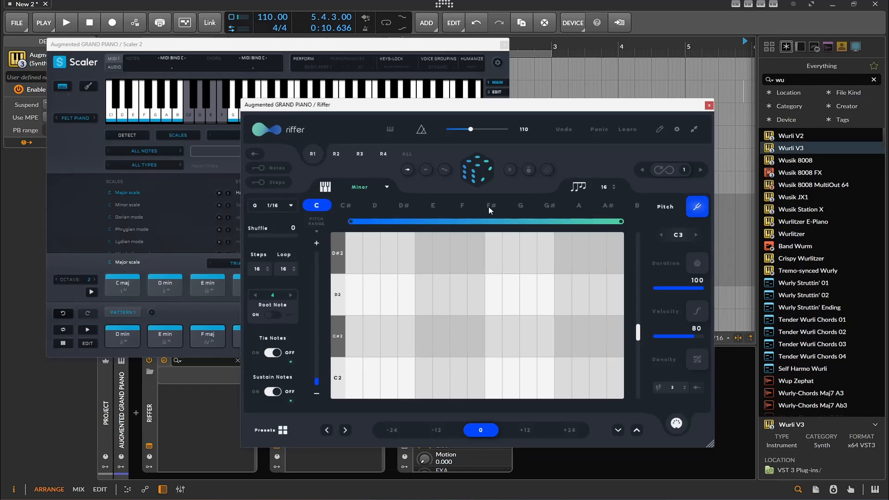
- Set Riffer's scale to Major and randomize a new riff
click(385, 187)
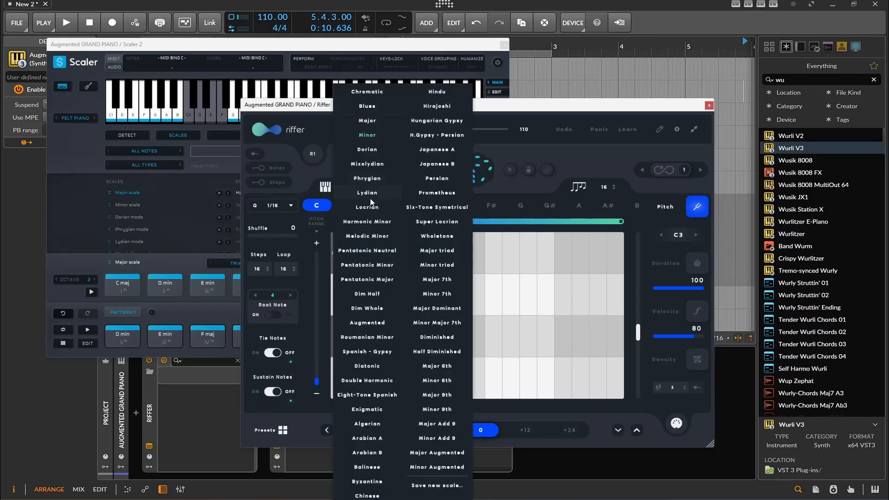
click(368, 120)
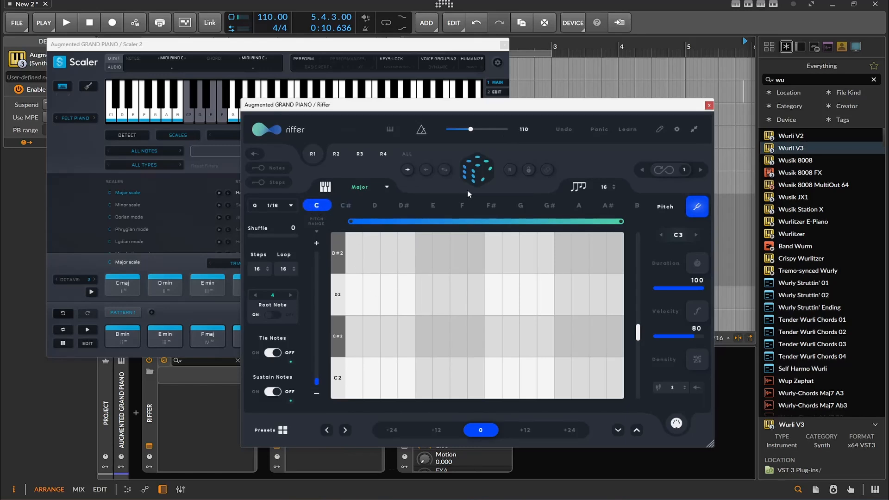
click(471, 177)
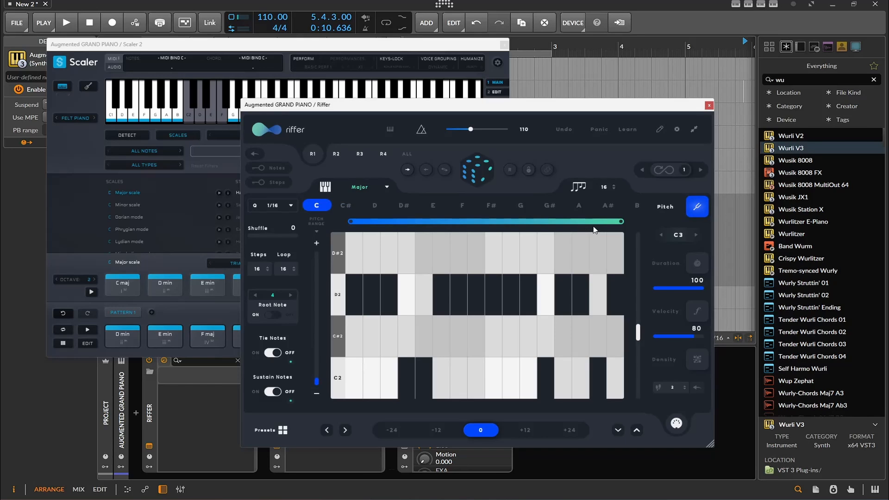
- Extend Riffer's pitch range to C2–F2 and randomize the riff again
drag(639, 335, 639, 334)
click(318, 244)
click(317, 244)
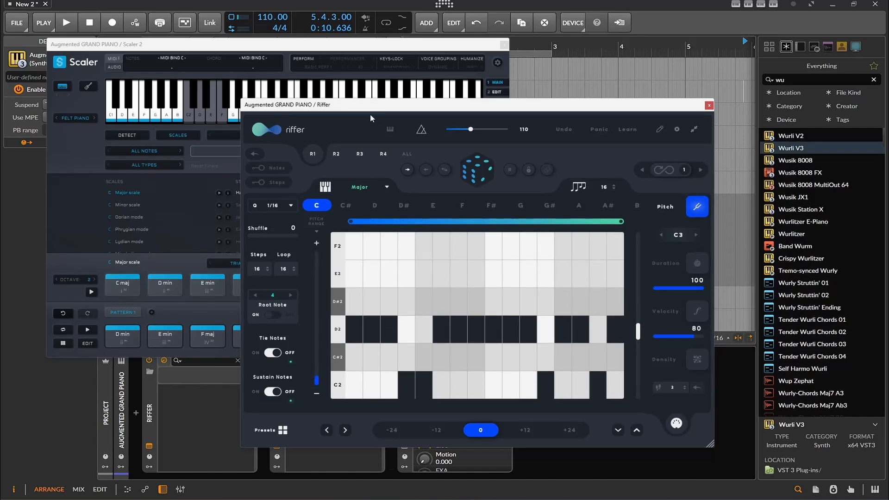
click(478, 169)
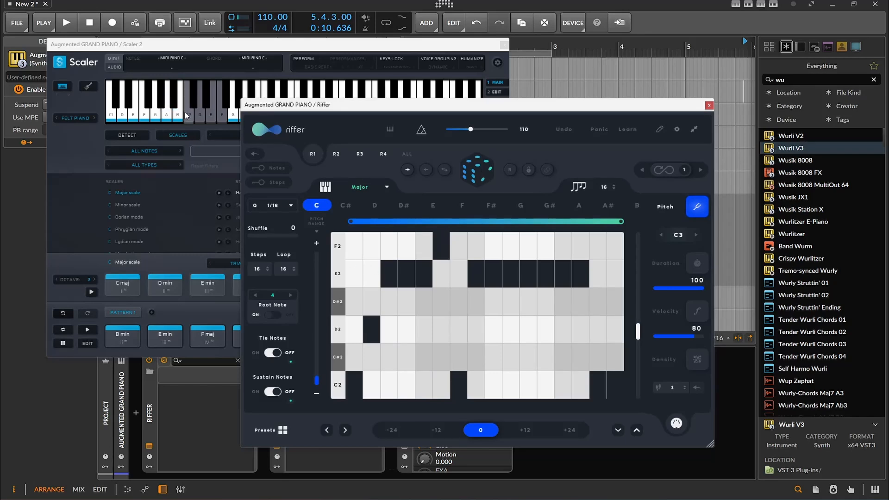
- Play the riff through Scaler 2's bound chords, stop playback, and close the Riffer and Scaler 2 windows
click(68, 22)
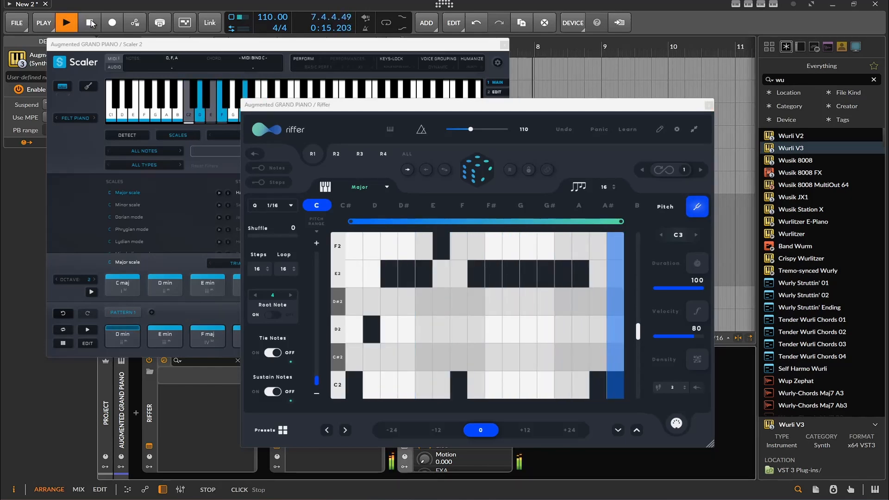
click(91, 21)
click(709, 105)
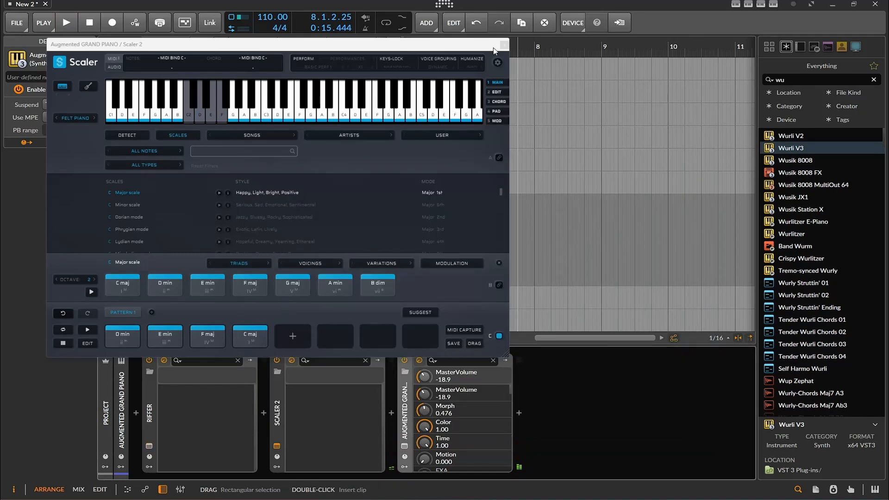
click(503, 45)
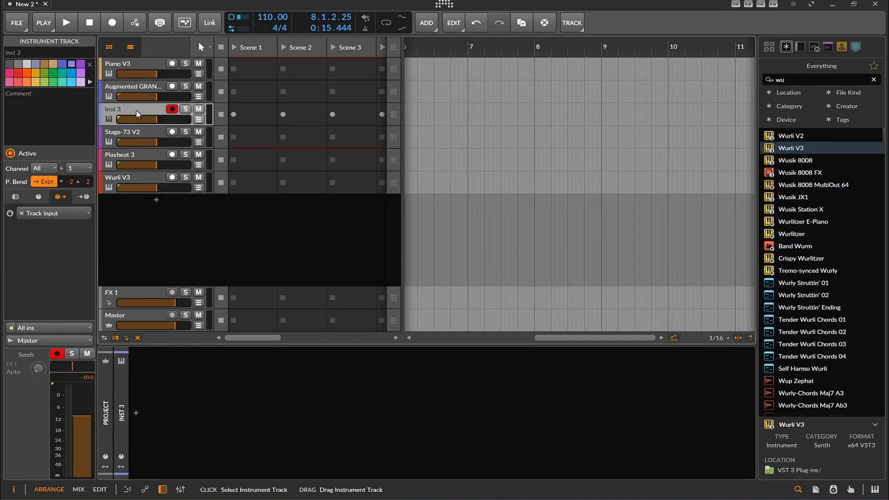
- Delete the empty Inst 3 track above the Stage-73 V2 track
click(136, 110)
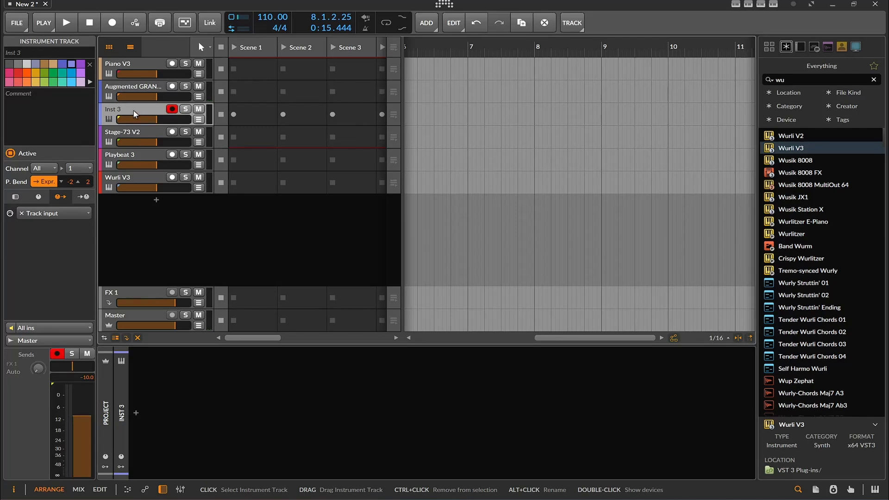
click(132, 133)
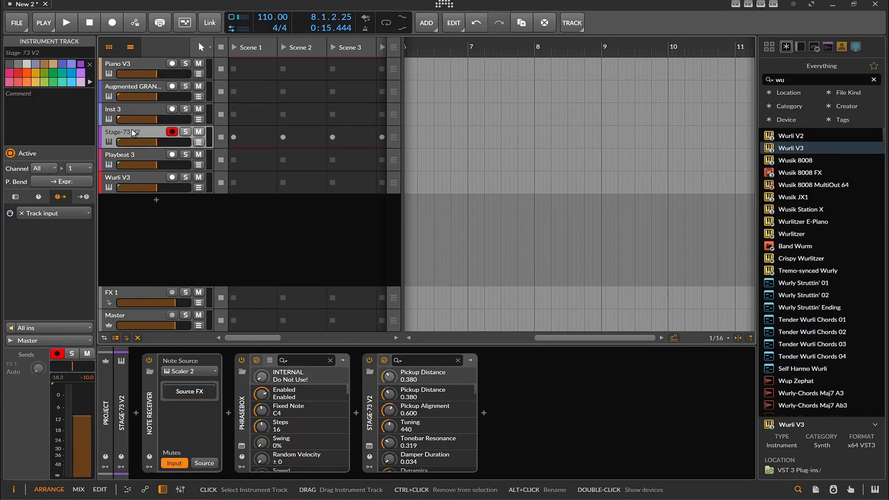
click(126, 109)
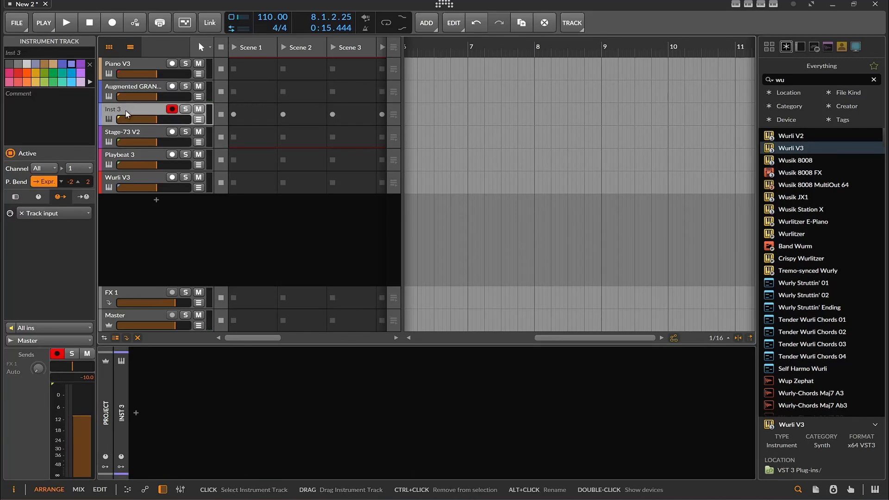
key(Delete)
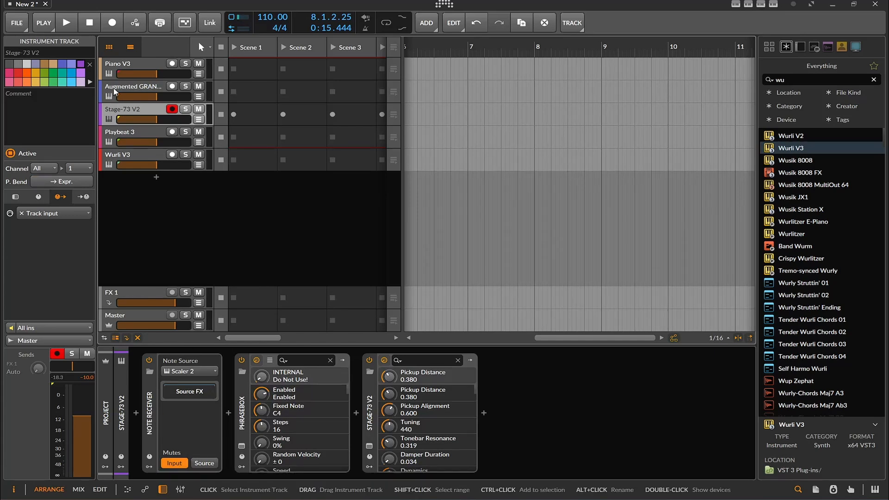
- Audition Phrasebox presets on the Stage-73 V2 track during playback, settle on Down, and stop playback with the plug-in window closed
click(241, 447)
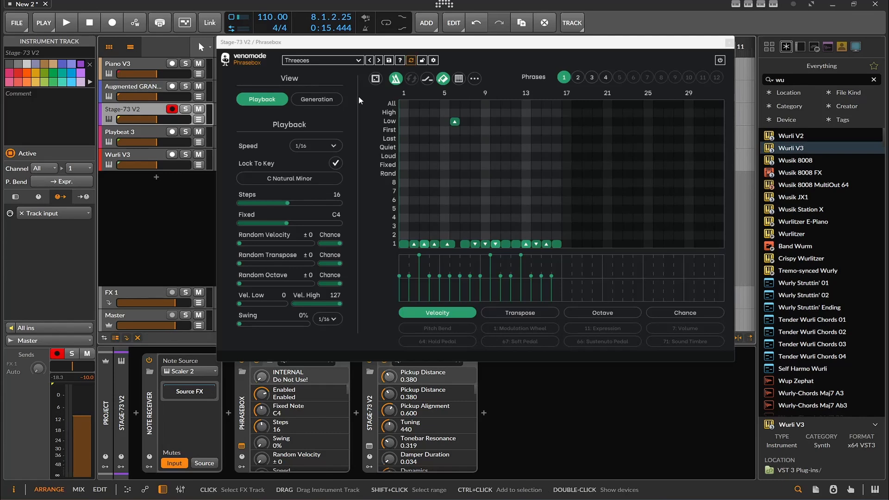
click(379, 61)
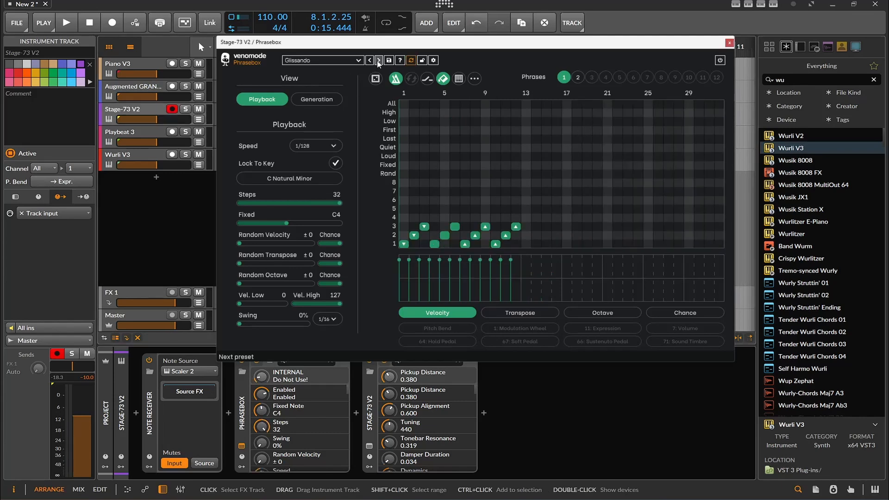
key(space)
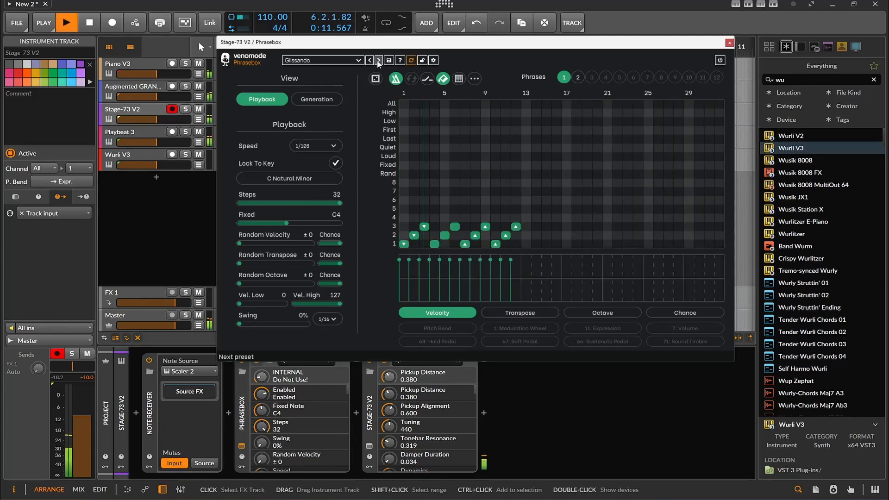
click(379, 61)
click(379, 61)
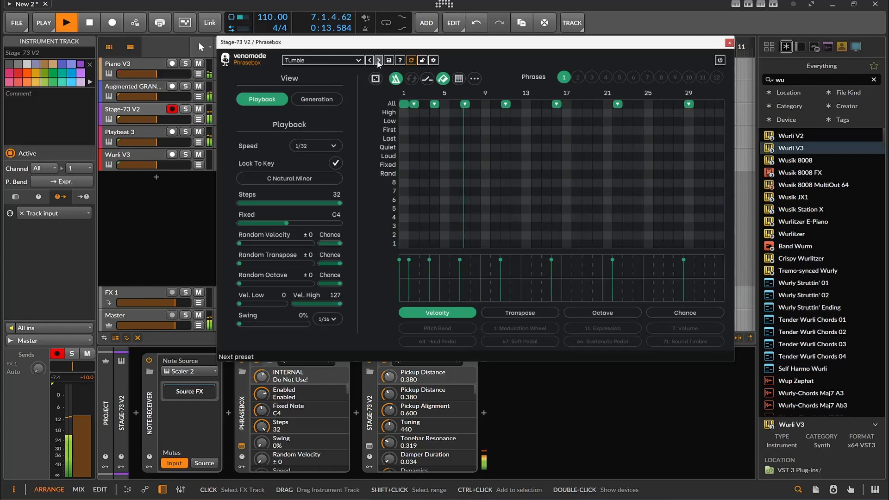
click(378, 61)
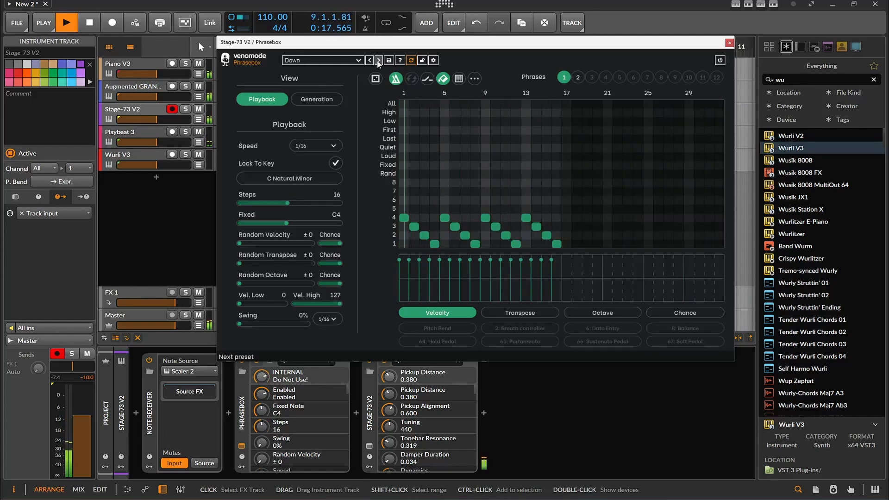
click(729, 43)
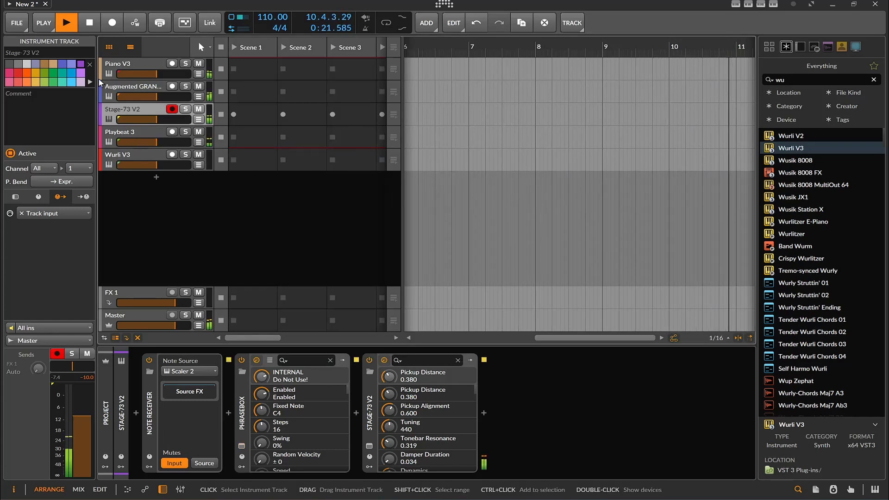
key(space)
- Open Playbeat 3 on its track, randomize the drum pattern, and close the plug-in window
click(131, 137)
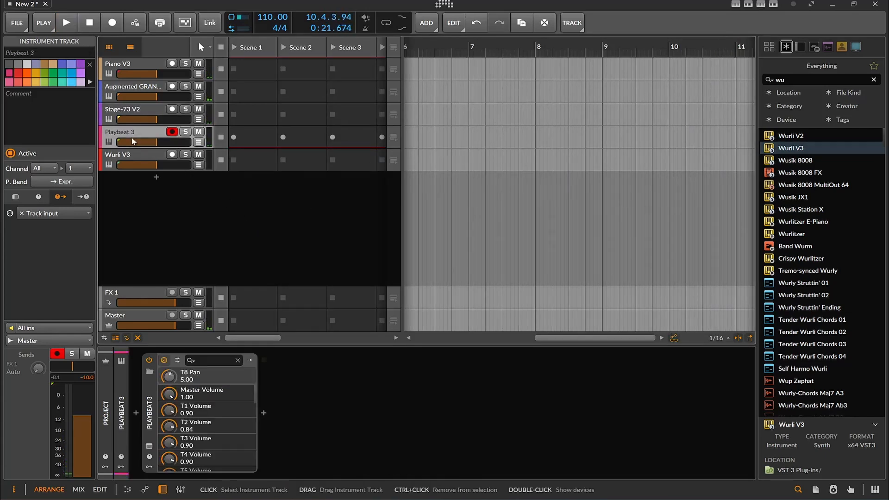
click(151, 446)
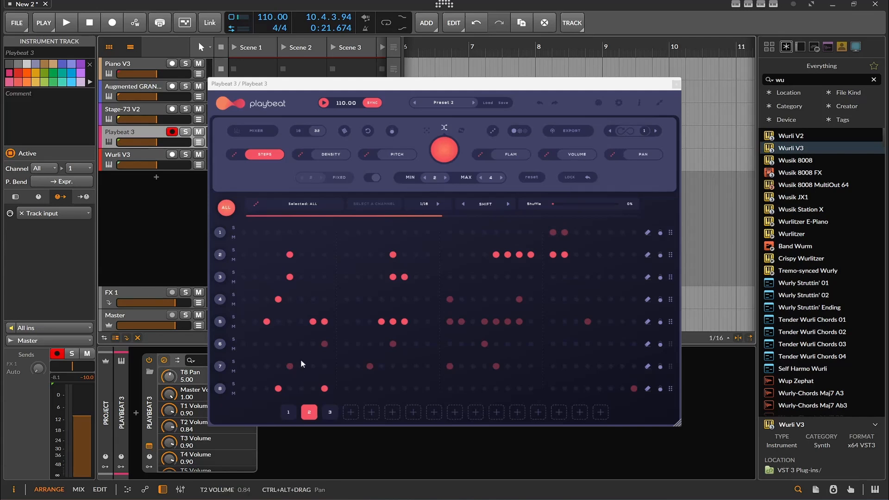
click(443, 151)
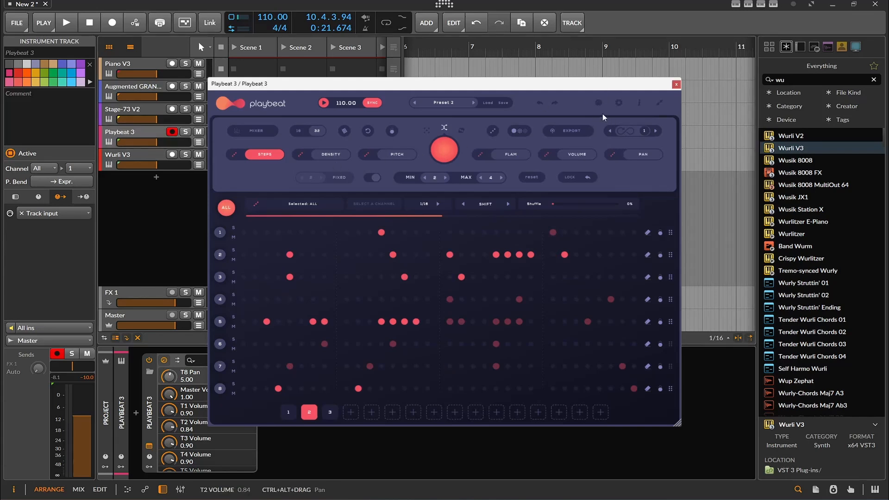
click(673, 85)
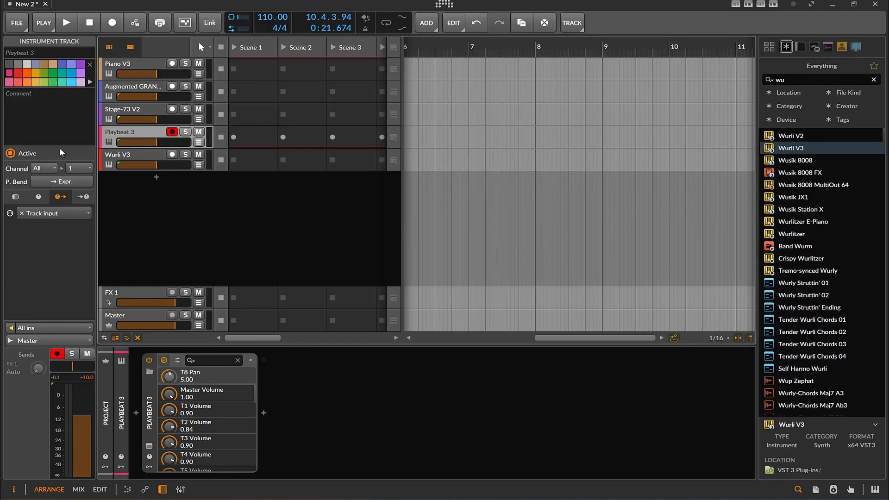
- Open Scaler 2 on the Wurli V3 track and bring up its Sync options
click(110, 158)
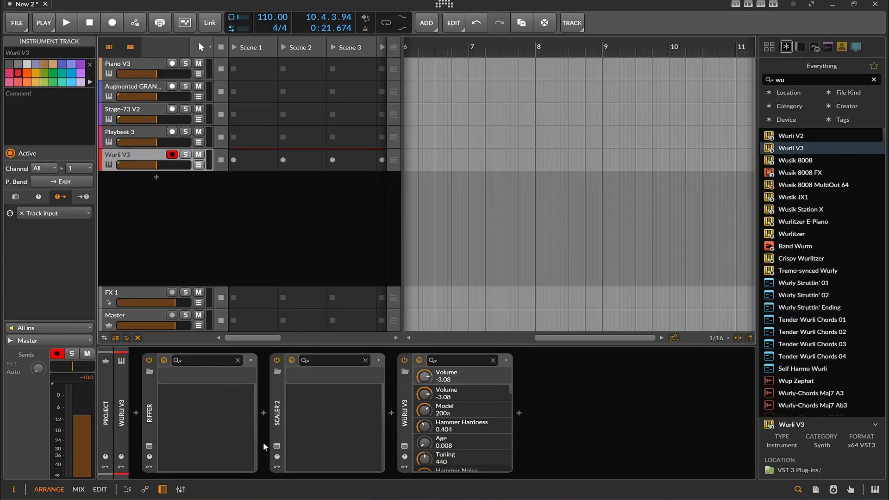
click(276, 446)
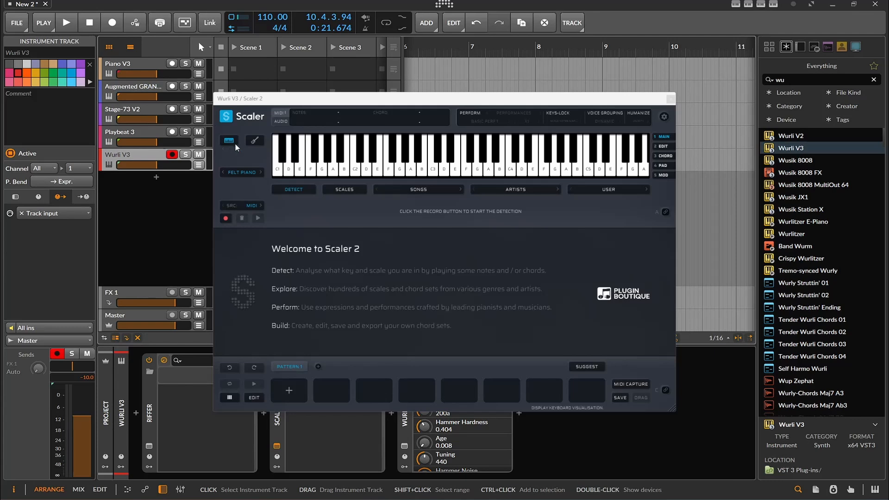
click(240, 118)
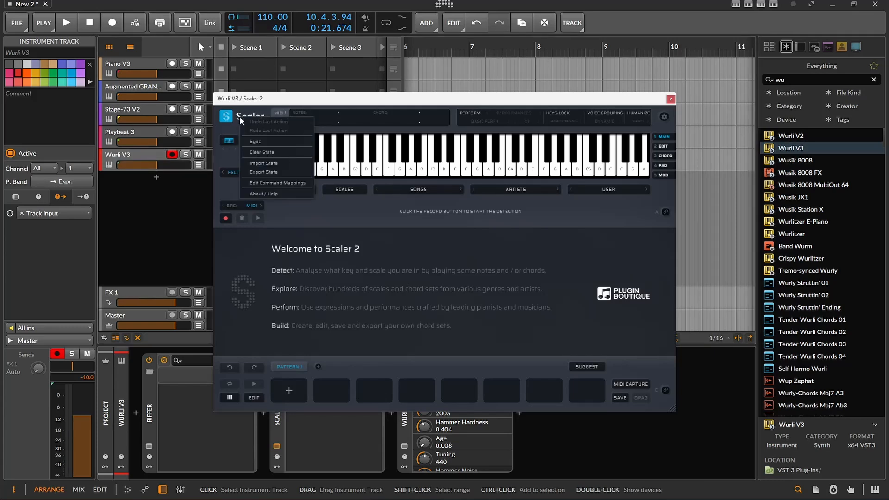
click(259, 141)
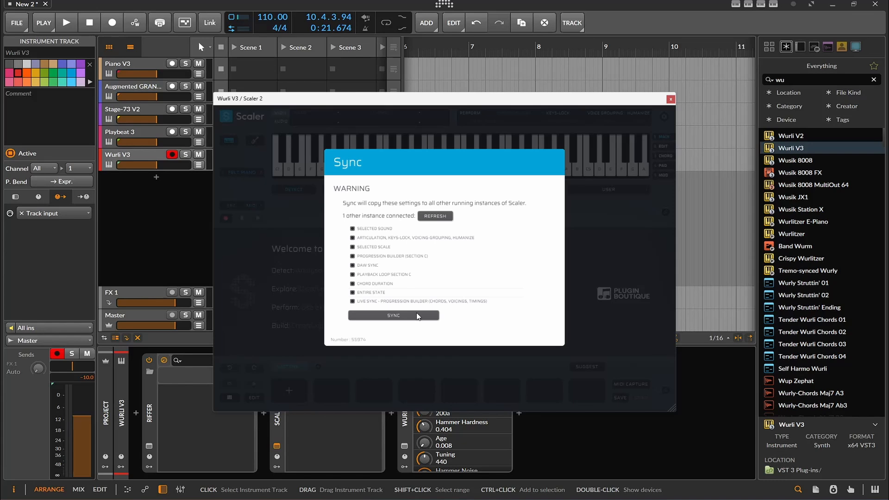
- Refresh the connected instances and try to sync the selected scale and progression builder from Wurli V3's Scaler 2 to the other instance
click(435, 217)
click(352, 238)
click(353, 247)
click(352, 257)
click(382, 311)
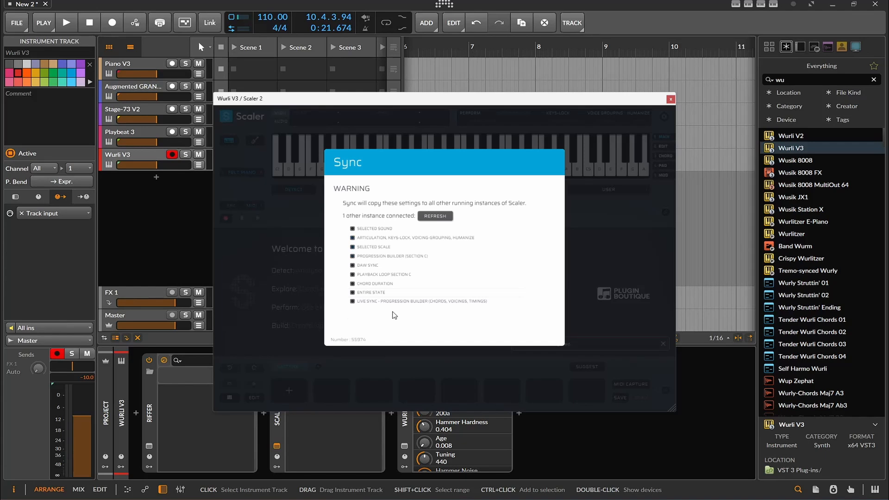
click(447, 220)
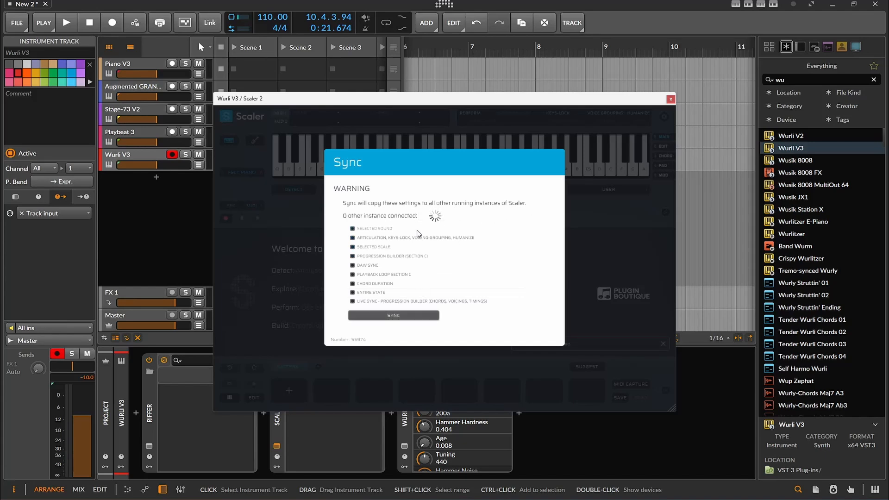
click(374, 247)
click(375, 256)
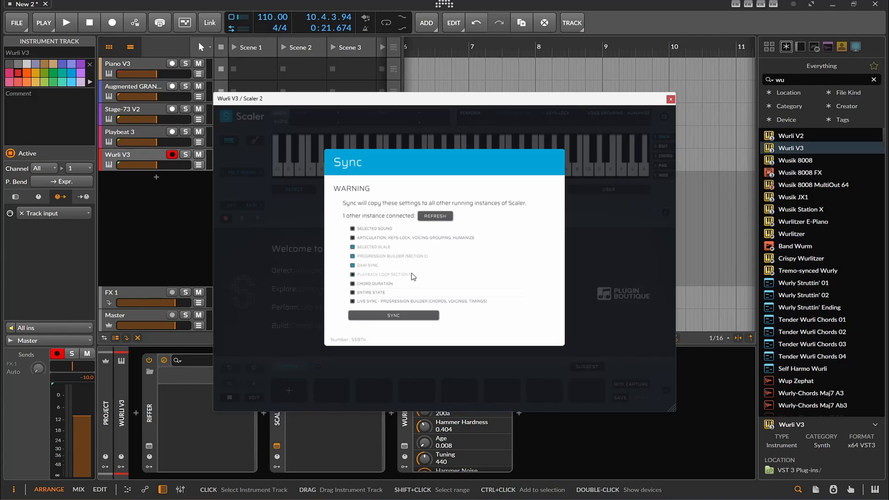
click(415, 317)
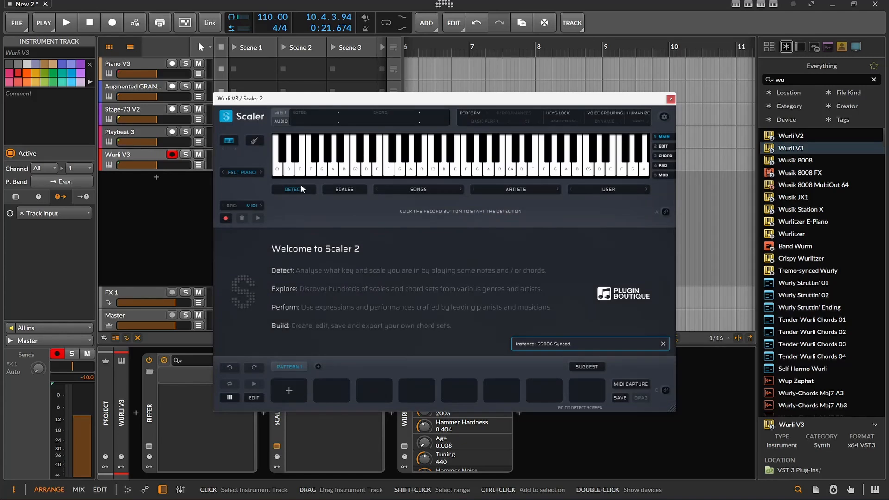
- Open Scaler 2 from the Augmented GRAND PIANO track alongside Wurli V3's Scaler 2 window and bring it to the front
click(134, 91)
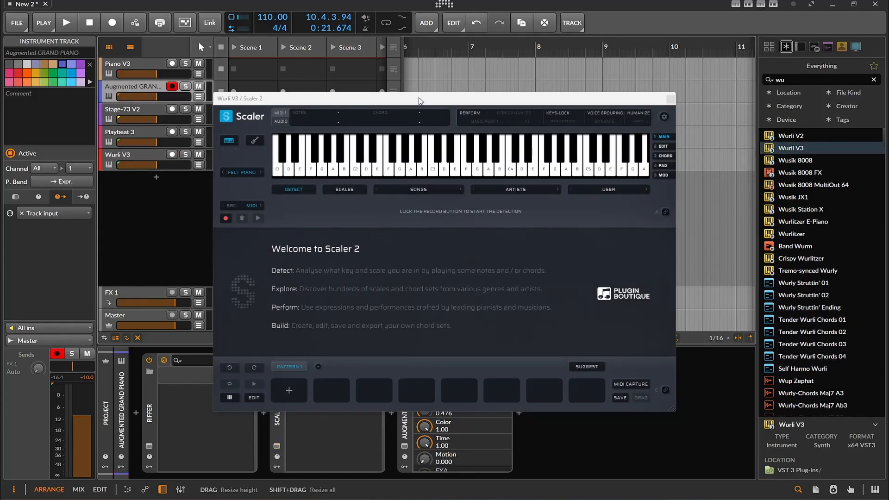
drag(423, 99, 572, 93)
click(277, 446)
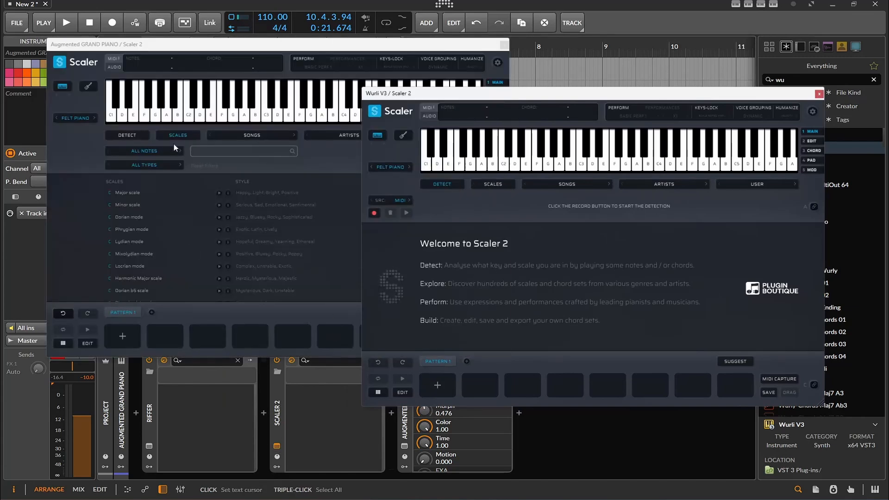
click(161, 49)
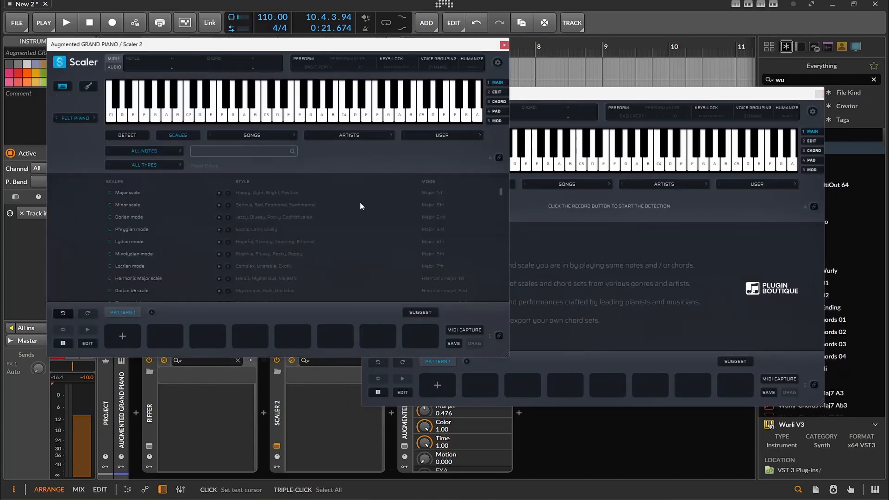
- Load the C Major scale, build the progression D min, E min, F maj, C maj in Pattern 1, and enable MIDI binding for section C
click(129, 194)
click(160, 287)
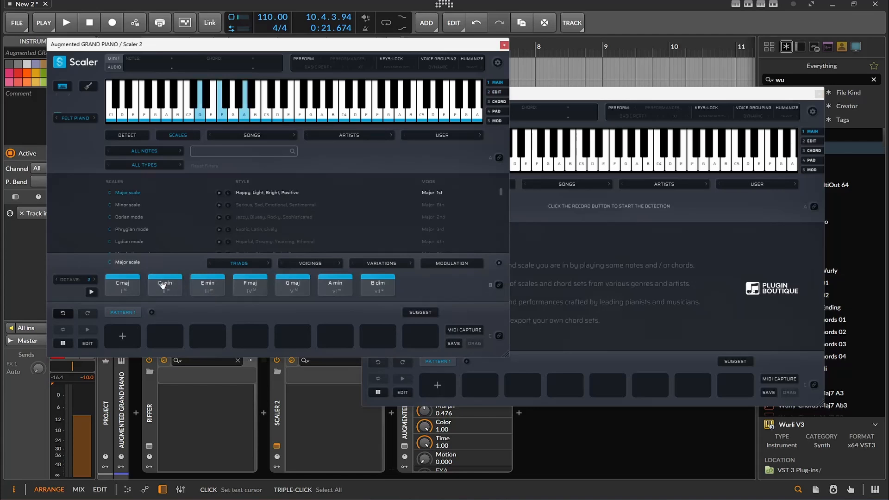
drag(160, 291, 123, 336)
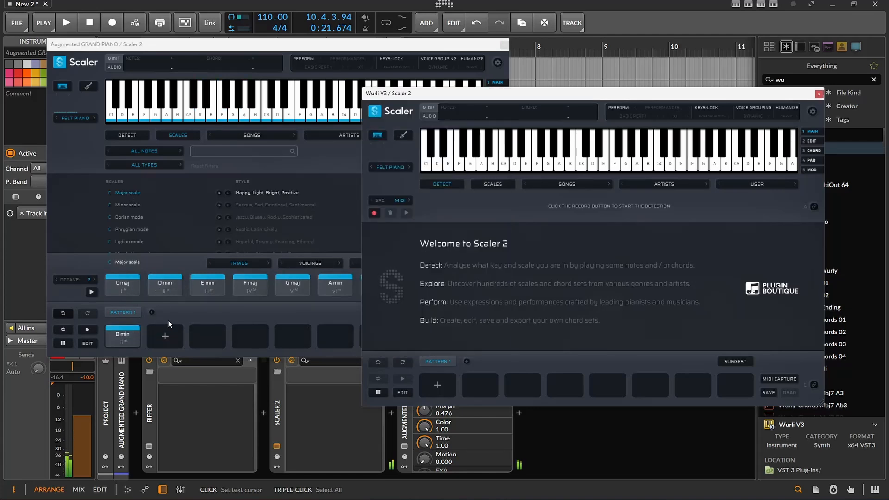
drag(208, 287, 165, 331)
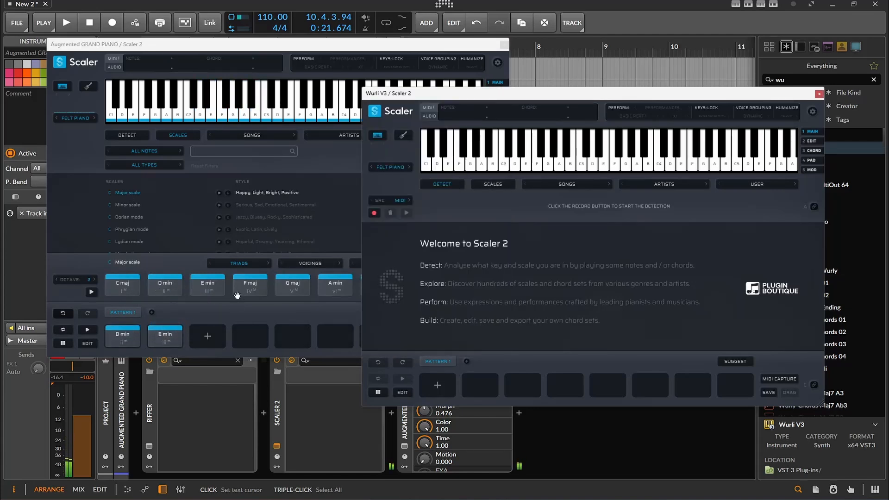
drag(240, 290, 208, 333)
drag(123, 287, 250, 334)
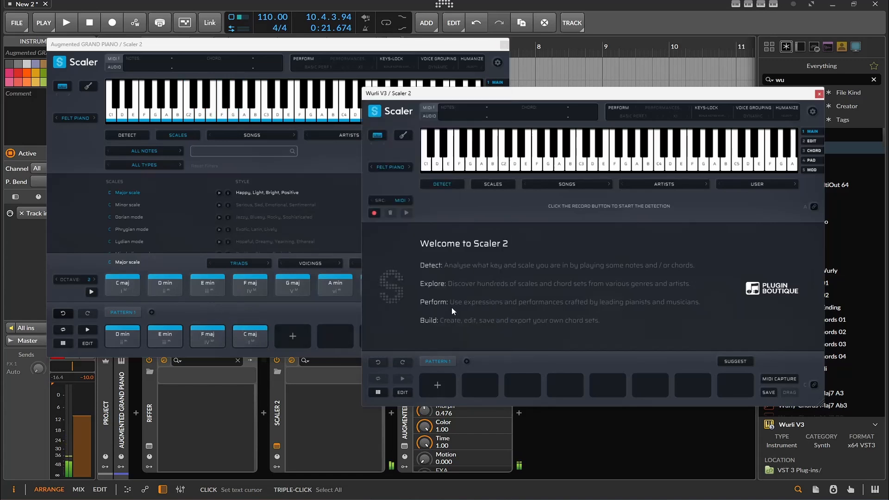
click(335, 313)
click(499, 335)
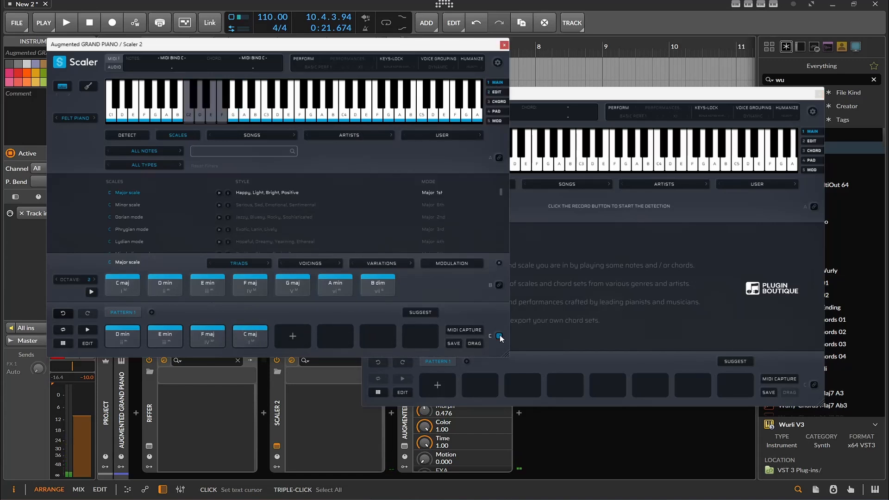
- Sync the selected scale, progression builder and DAW sync from Augmented GRAND PIANO's Scaler 2 to the Wurli V3 instance, and dismiss the Sync dialog
click(565, 102)
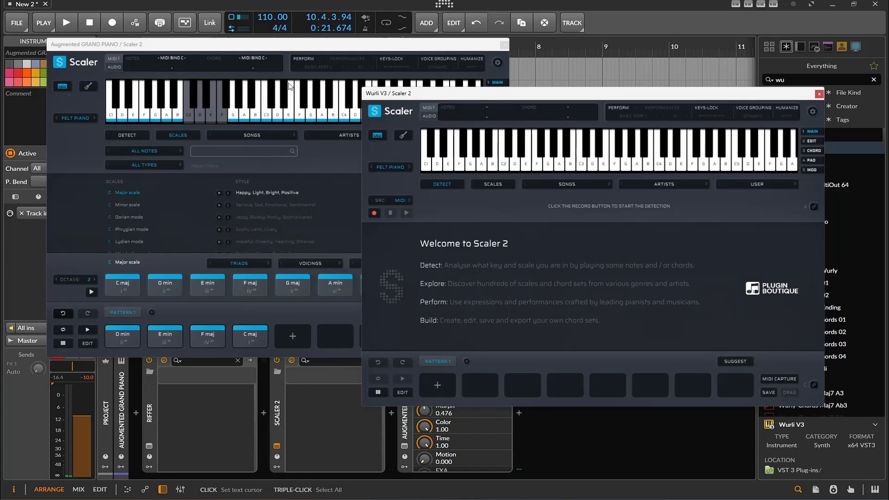
click(80, 64)
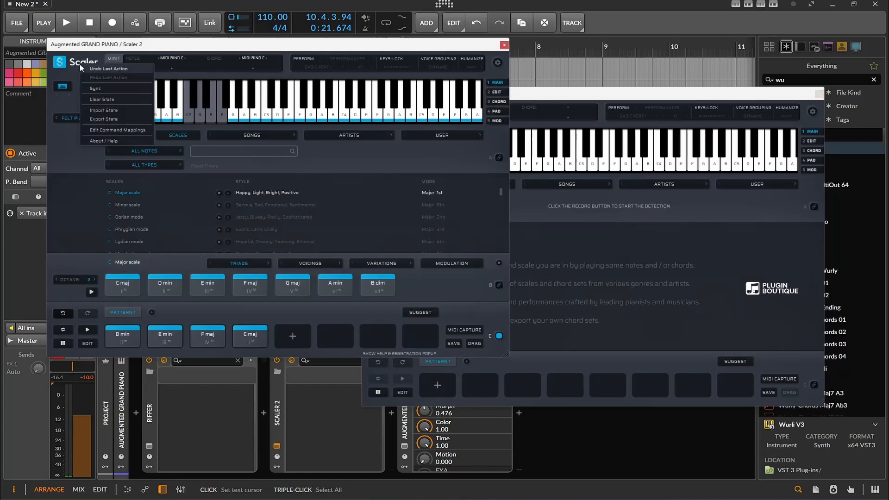
click(111, 88)
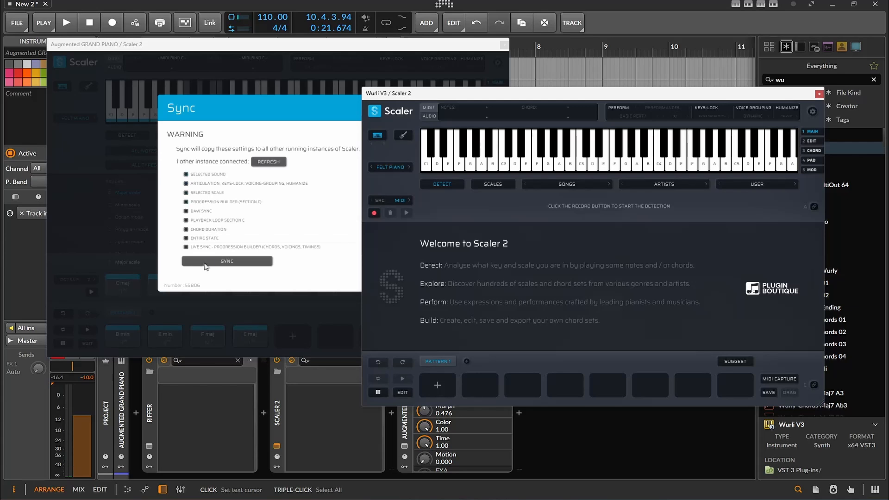
click(207, 213)
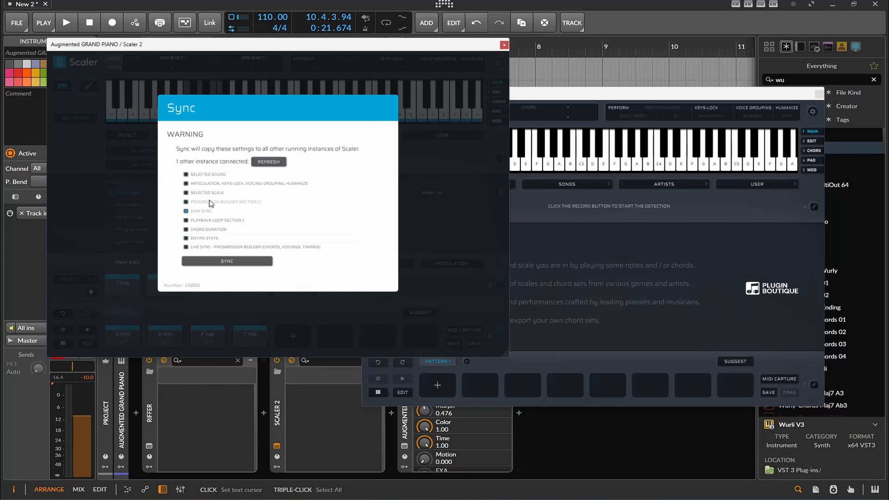
click(227, 262)
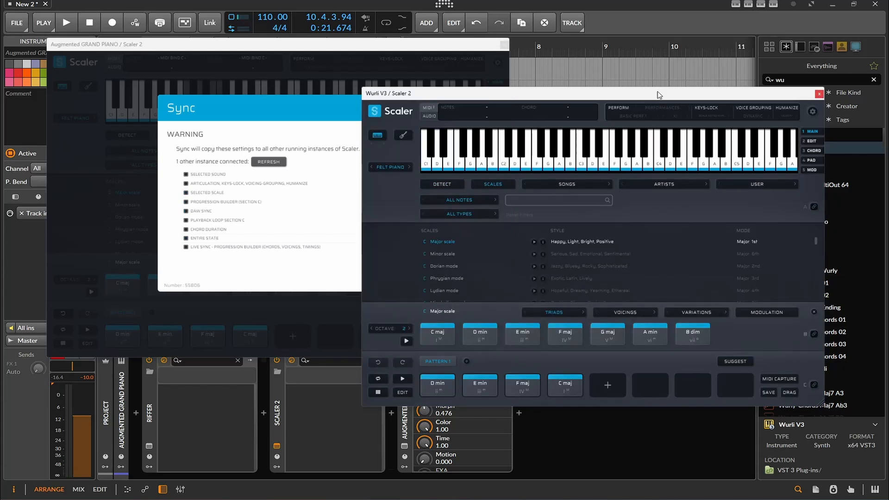
click(289, 73)
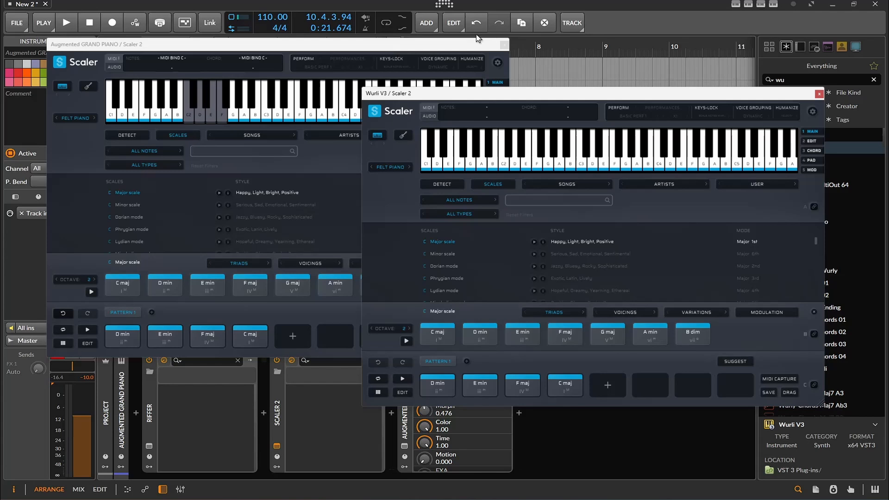
- Close Augmented GRAND PIANO's Scaler 2 window and enable perform mode in Wurli V3's Scaler 2 with the Bass expression
click(504, 46)
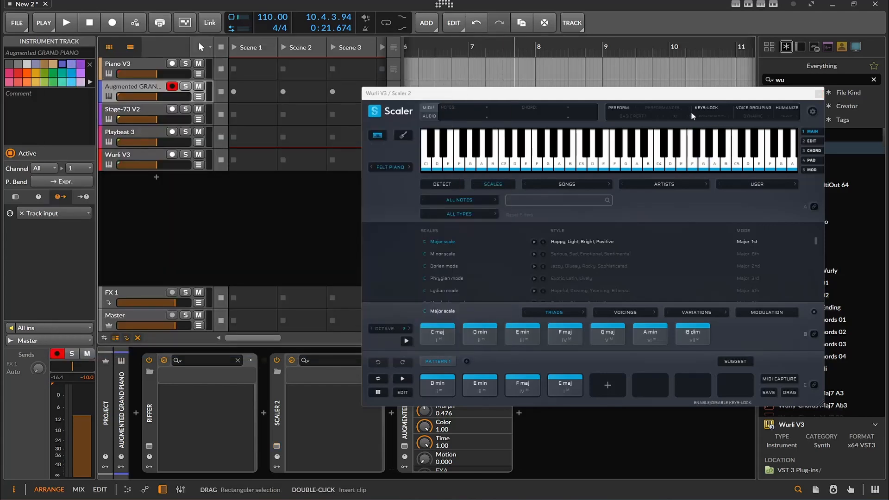
click(632, 108)
click(632, 108)
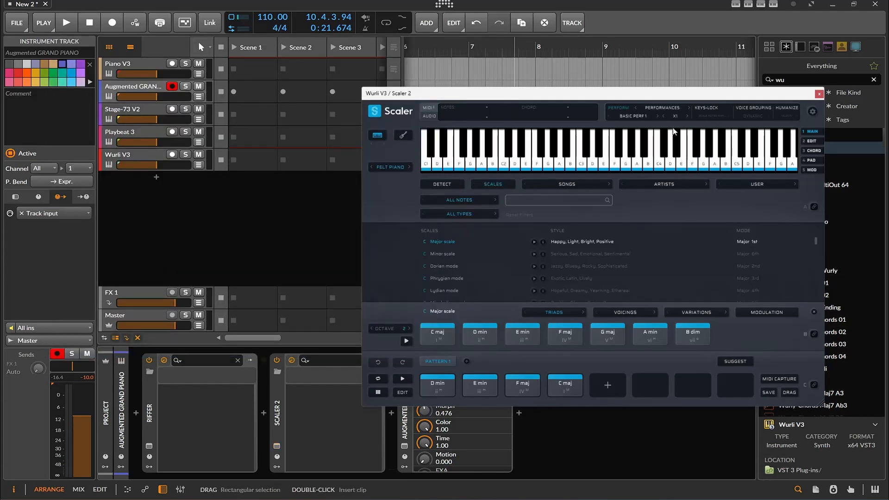
click(635, 116)
mouse_move(660, 153)
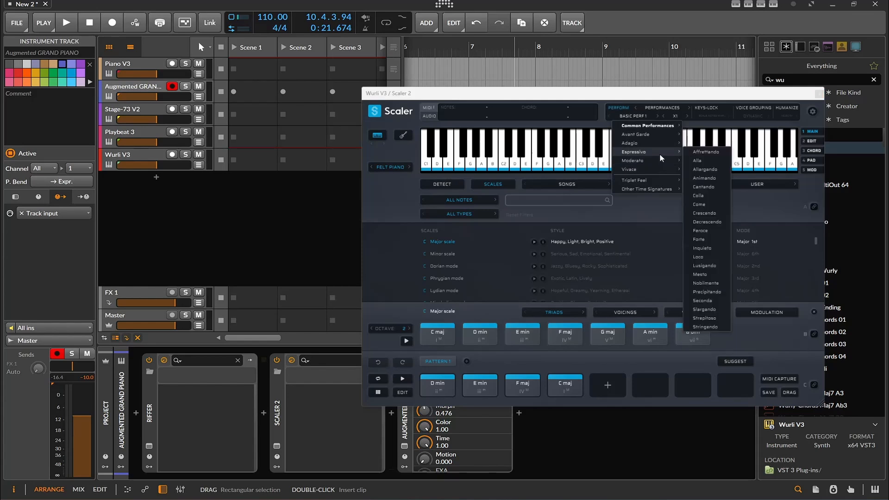
click(657, 108)
click(659, 107)
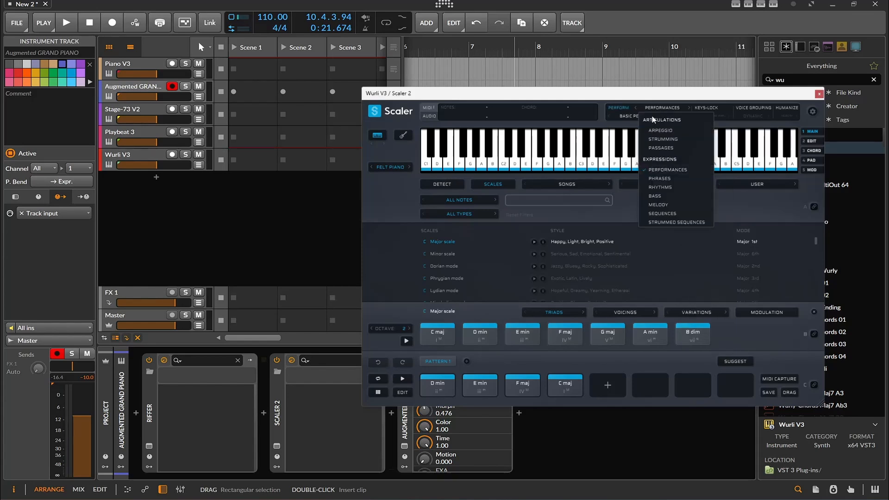
click(672, 196)
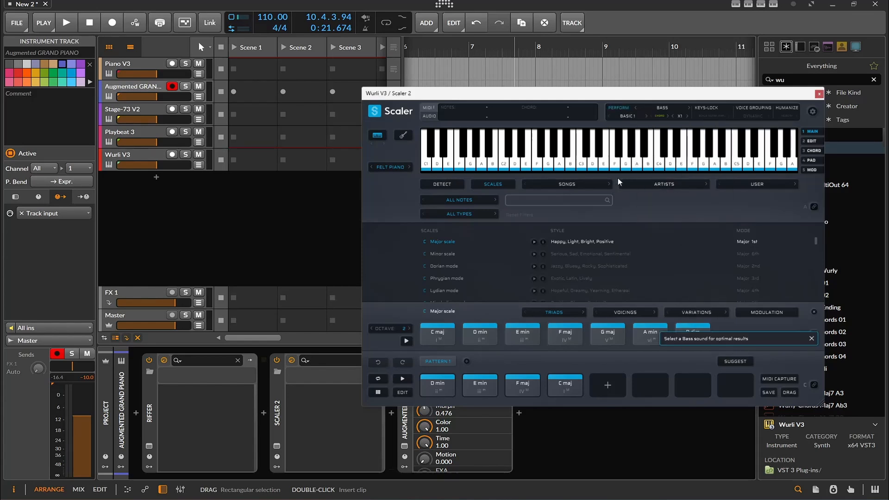
- Audition the D min, E min and C maj progression chords and a few keyboard notes in Wurli V3's Scaler 2
click(434, 389)
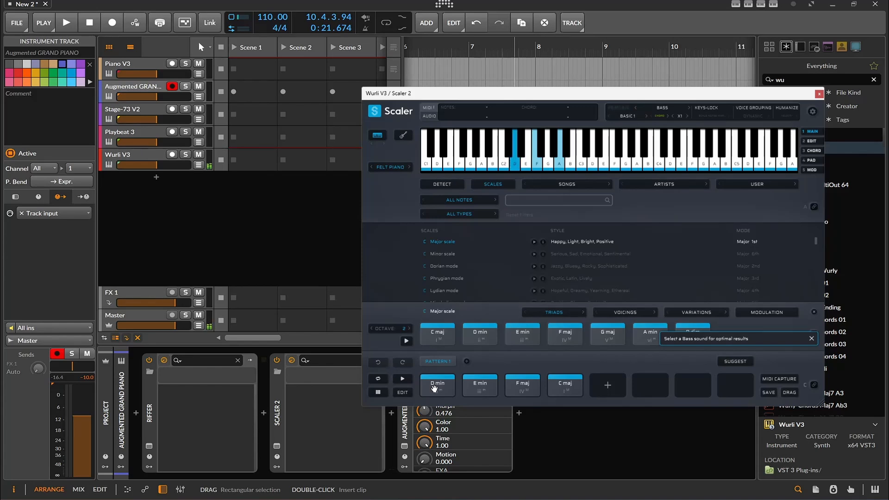
click(470, 389)
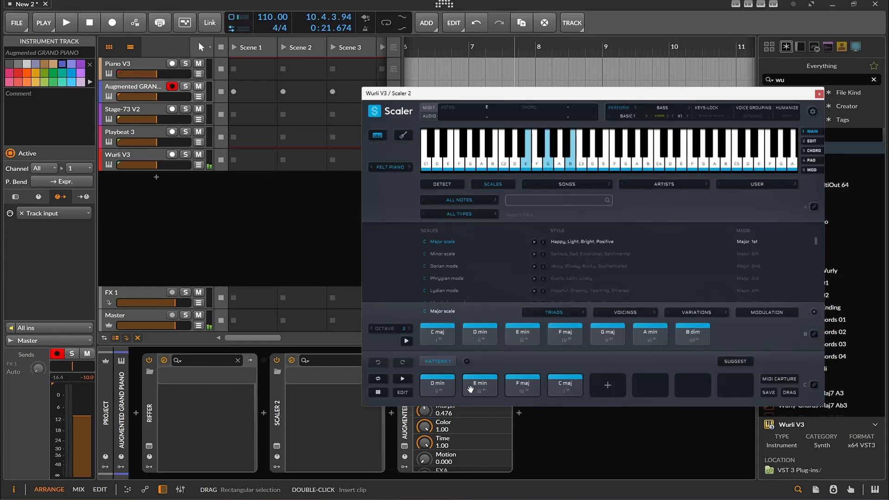
click(562, 386)
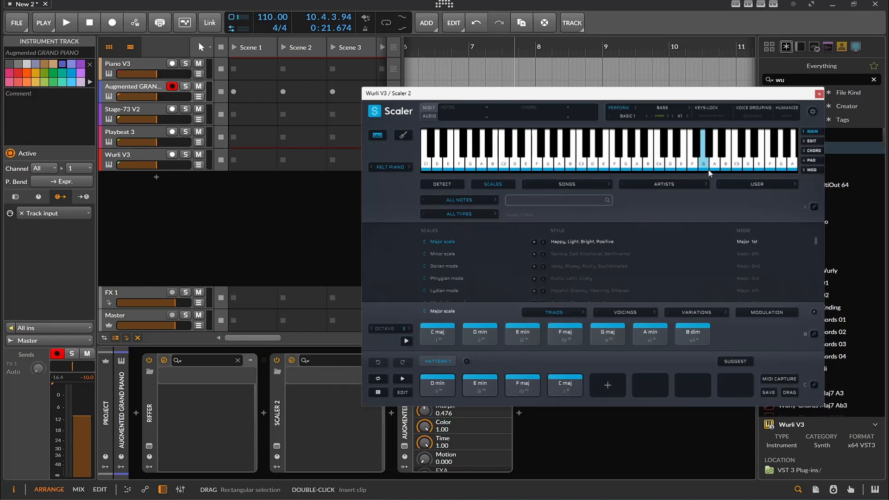
click(747, 133)
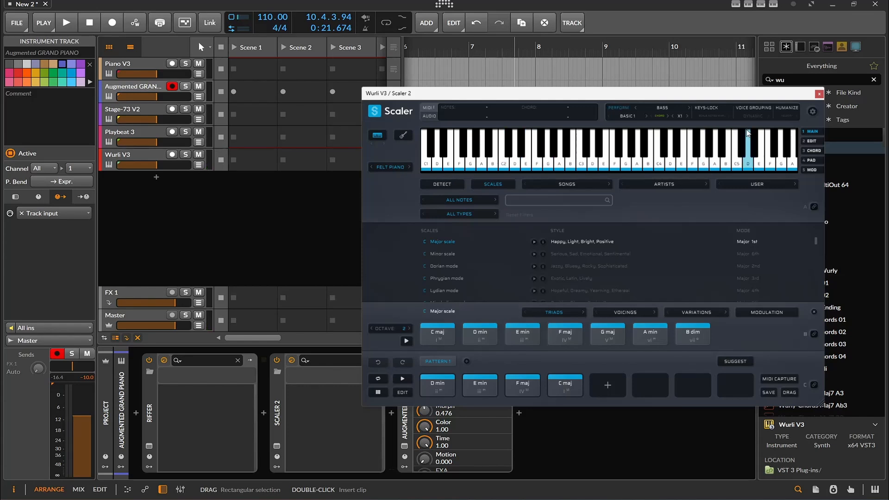
click(576, 333)
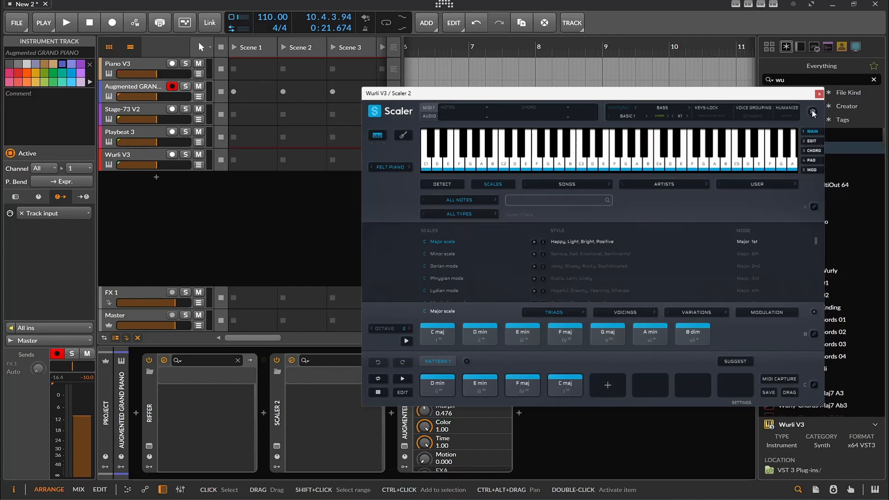
- Look through the playback settings of Wurli V3's Scaler 2 and add Pattern 2 and Pattern 3 to the progression builder
click(814, 113)
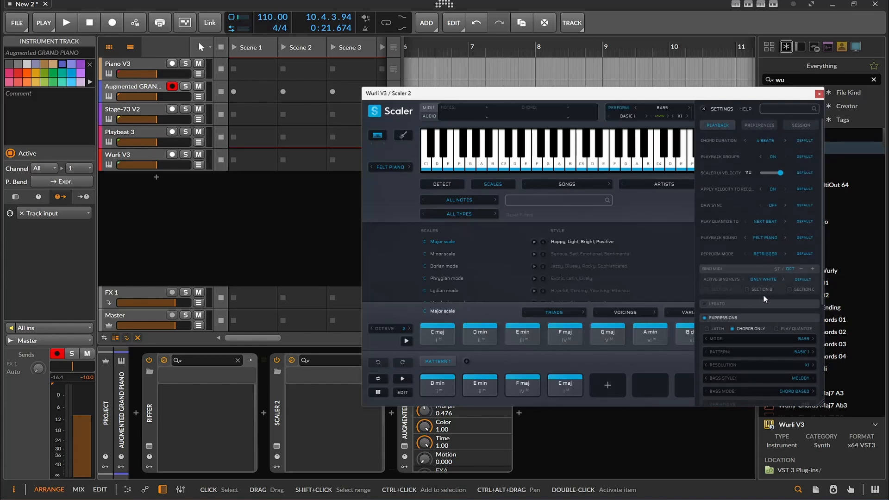
scroll(763, 295, down, 3)
scroll(762, 267, up, 3)
click(466, 362)
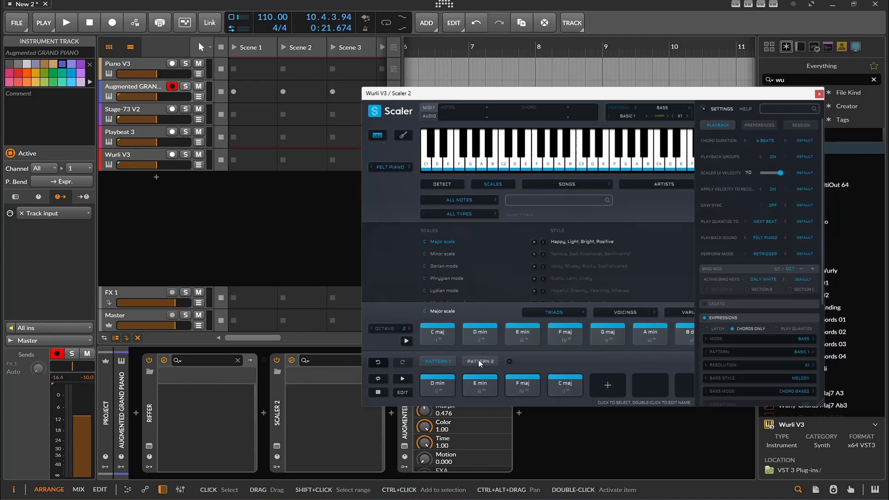
right_click(440, 361)
click(510, 361)
click(423, 390)
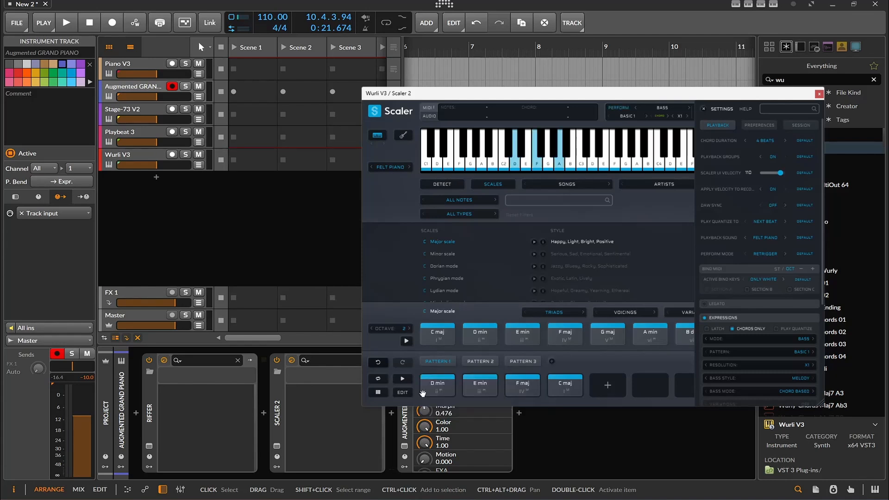
- Check the D min chord's options, load the C Dorian mode scale, and close the Scaler 2 settings
right_click(432, 384)
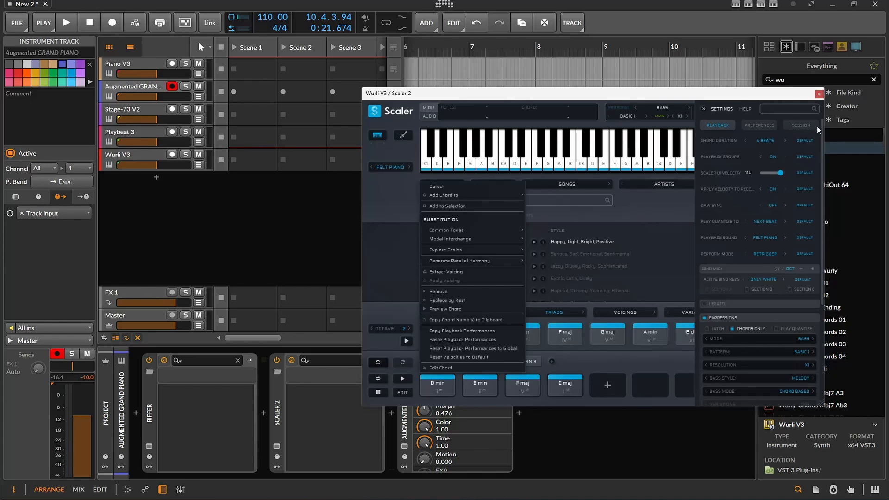
click(771, 269)
click(680, 263)
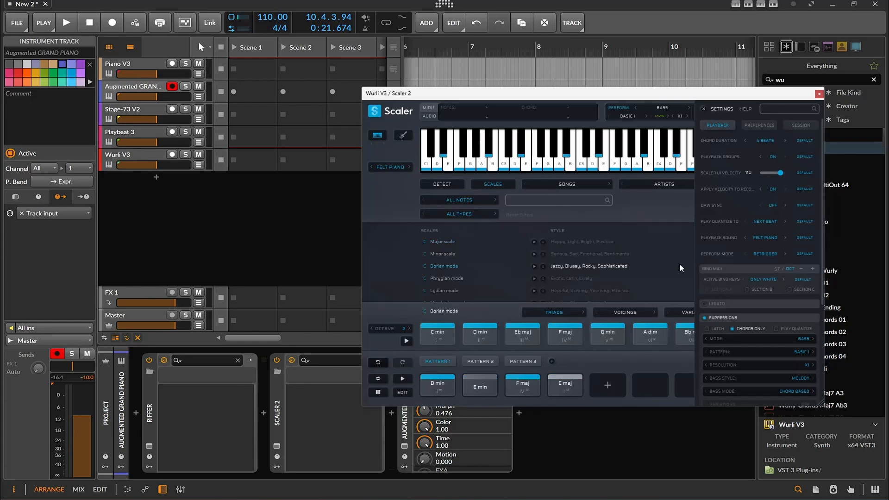
click(706, 109)
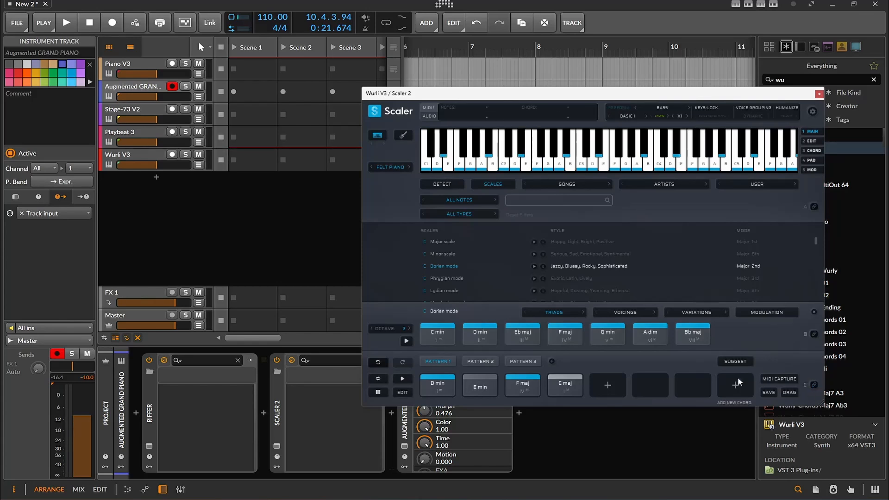
- Set the octave of all four Pattern 1 chords to 2 in the chord voicings and close Scaler 2
click(408, 393)
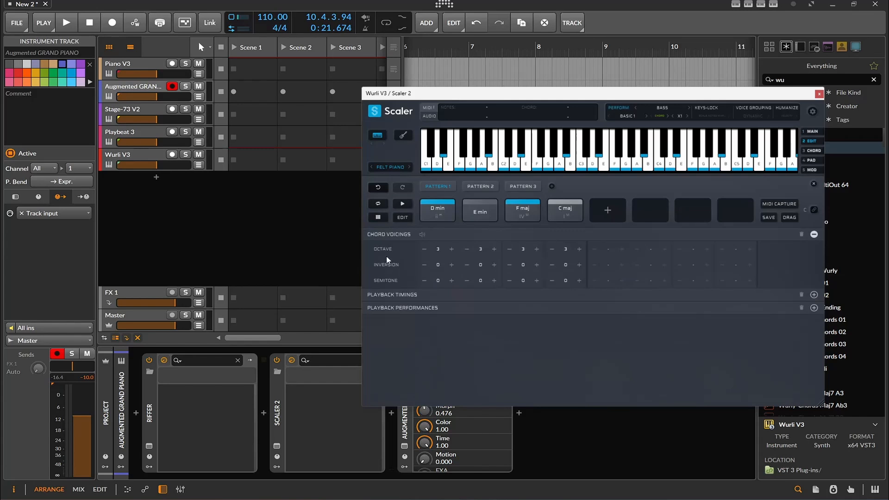
click(424, 249)
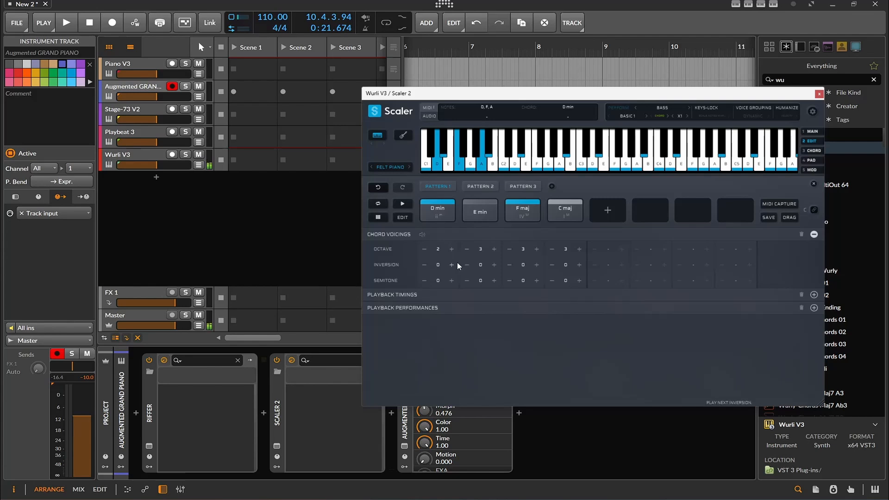
click(465, 250)
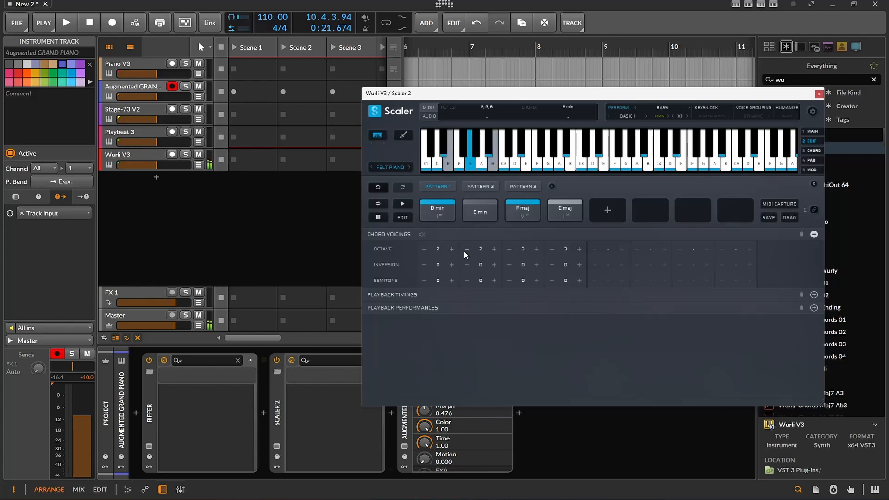
click(509, 249)
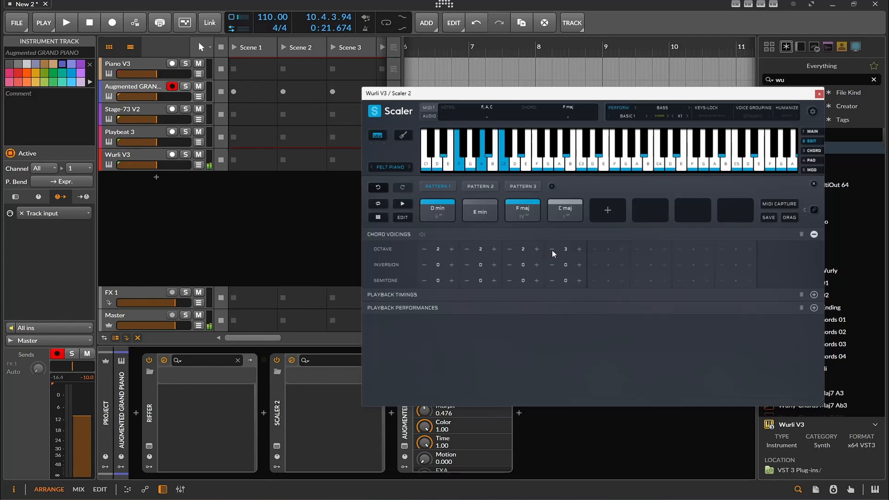
click(552, 250)
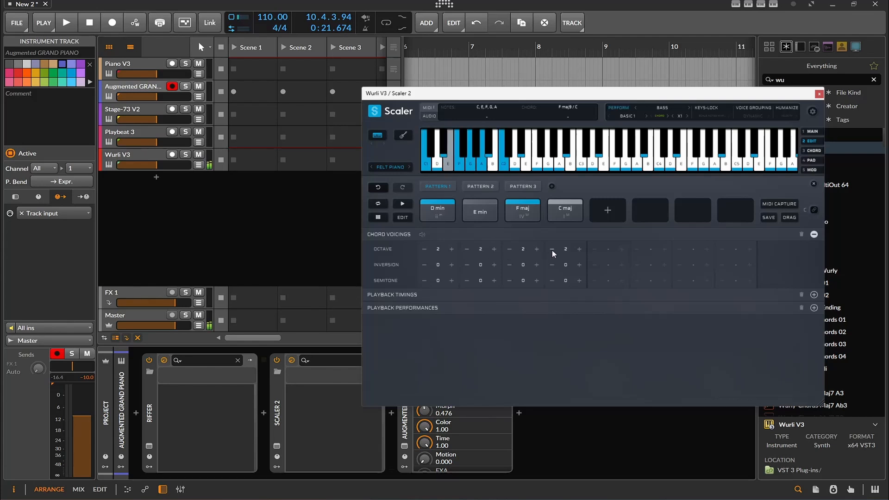
click(820, 95)
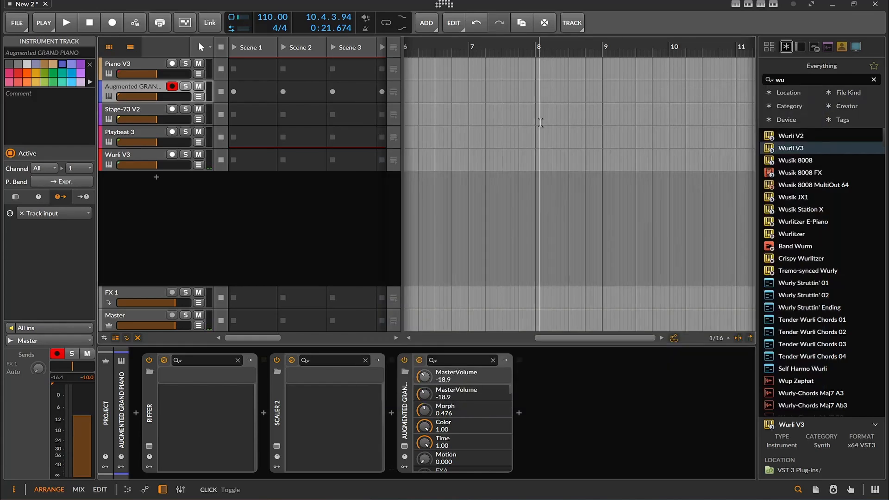
- Test the playback briefly, and open Riffer from the Wurli V3 track's device chain
key(space)
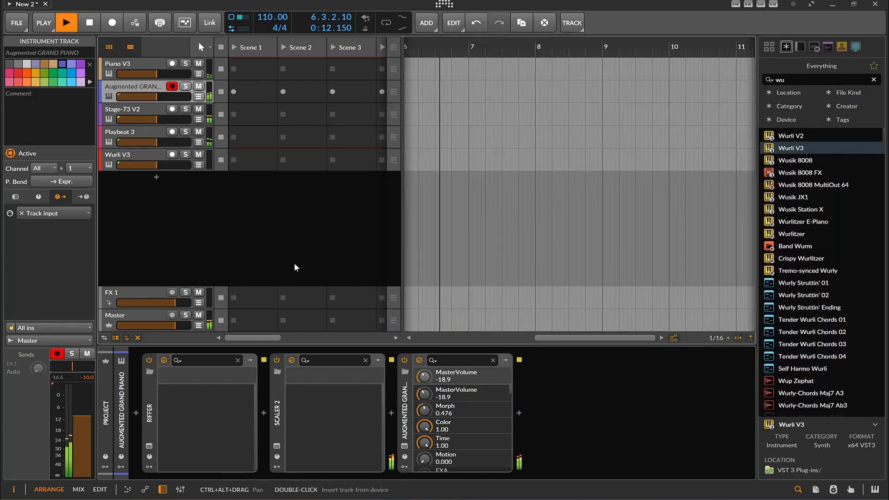
key(space)
click(143, 155)
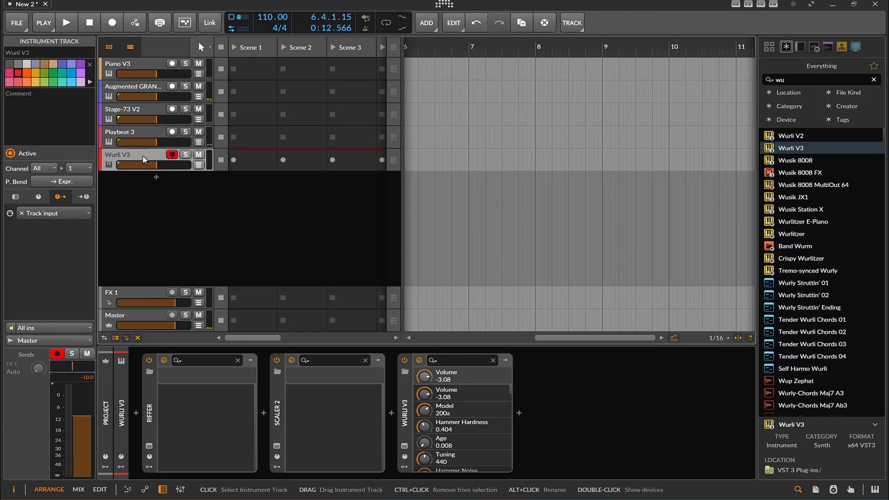
click(147, 446)
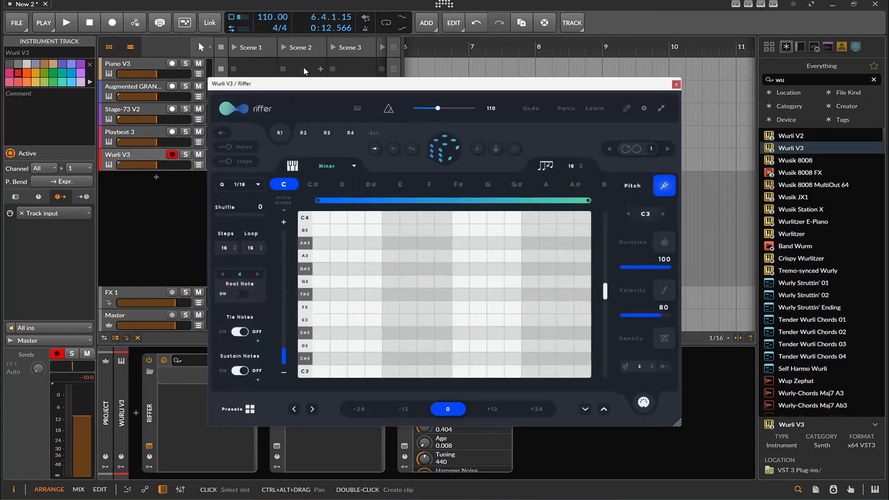
drag(303, 84, 322, 47)
- Enable MIDI binding for section C in Wurli V3's Scaler 2 and close its window
click(277, 446)
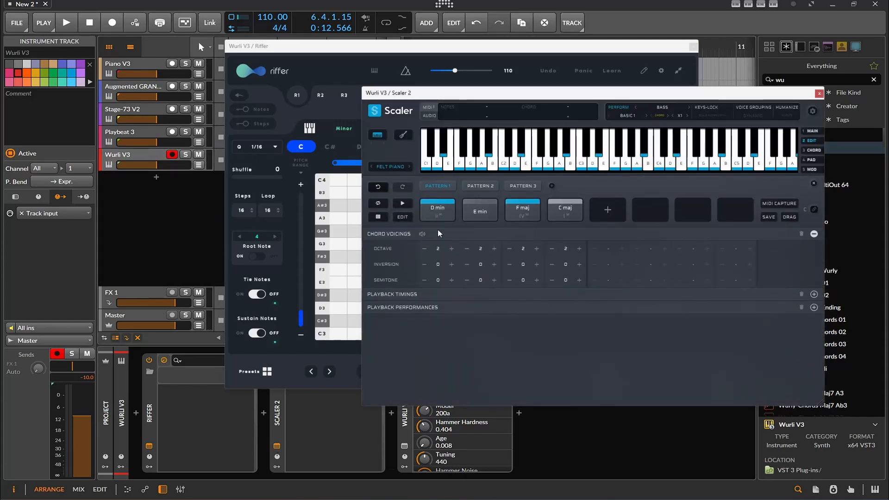
click(815, 209)
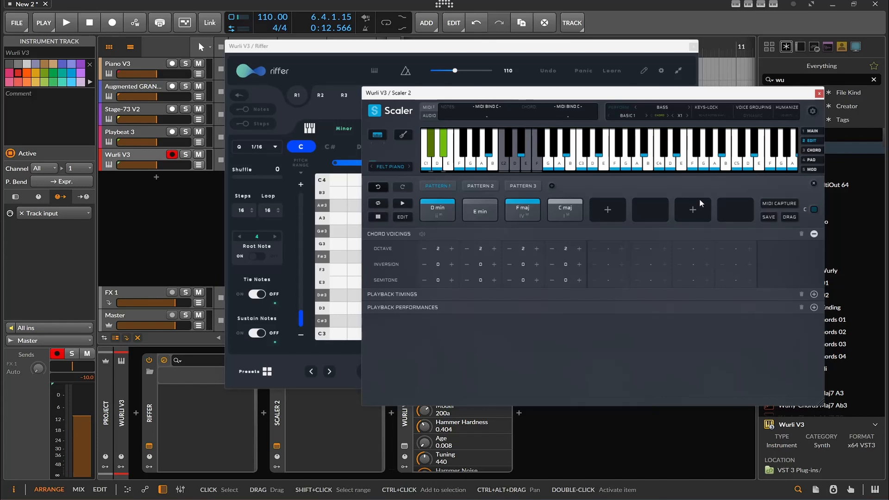
click(820, 95)
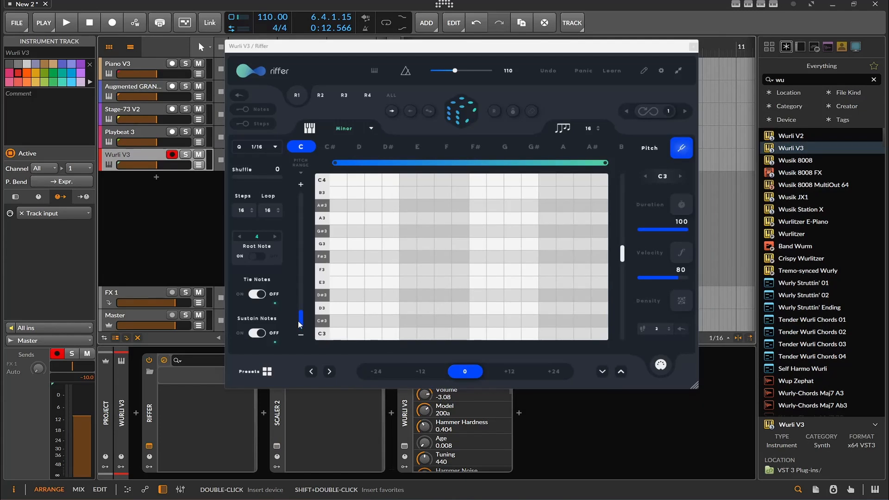
- Set Riffer to the C Major scale with a pitch range of C2 to F#2, and generate and play a random riff
drag(625, 254, 623, 268)
click(333, 131)
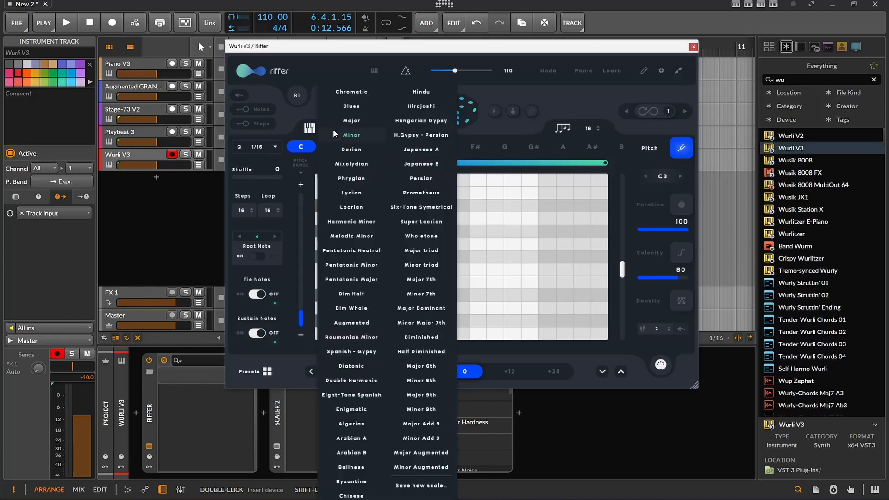
click(360, 120)
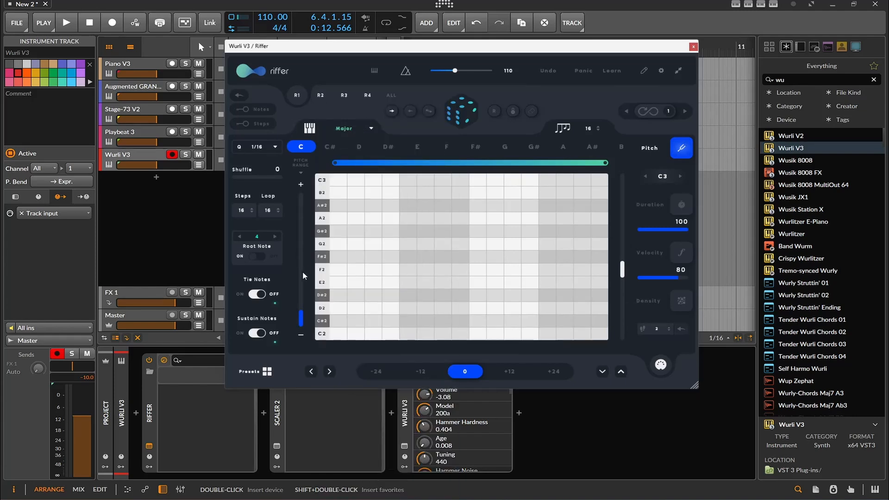
click(301, 318)
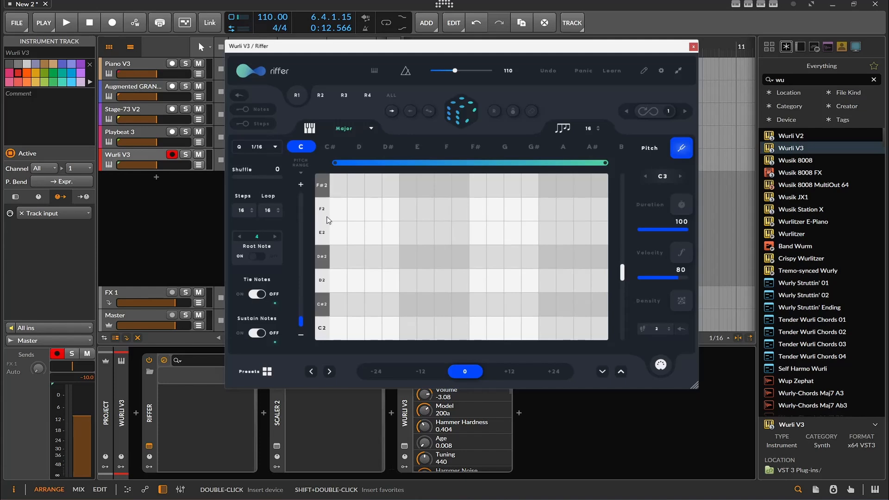
click(456, 117)
key(space)
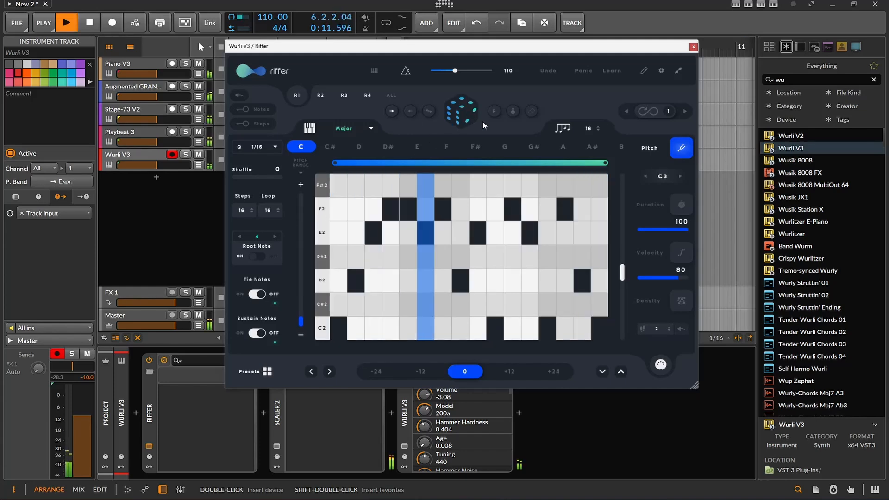
- Close Riffer and open Melody Sauce 2 from the Piano V3 track while playback runs
click(693, 46)
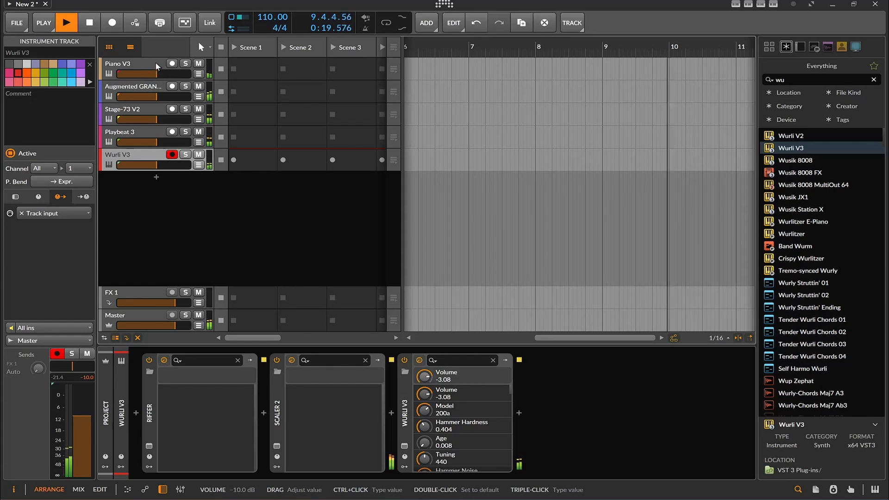
click(117, 64)
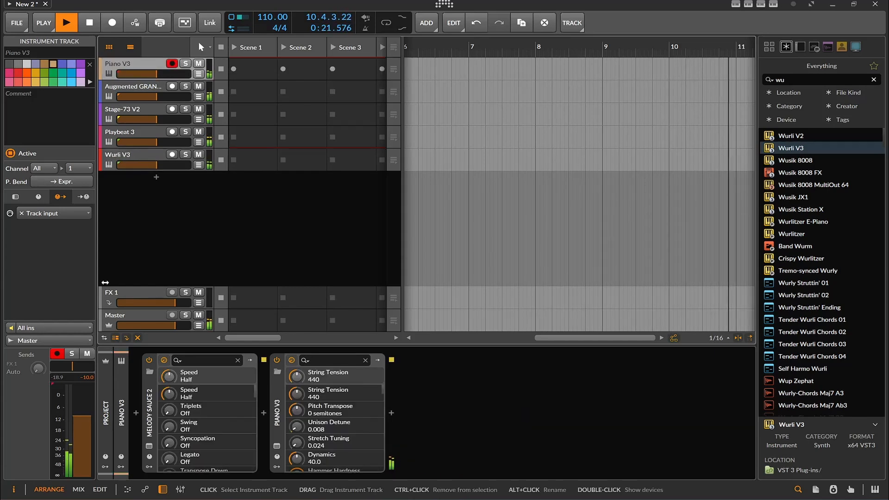
click(149, 446)
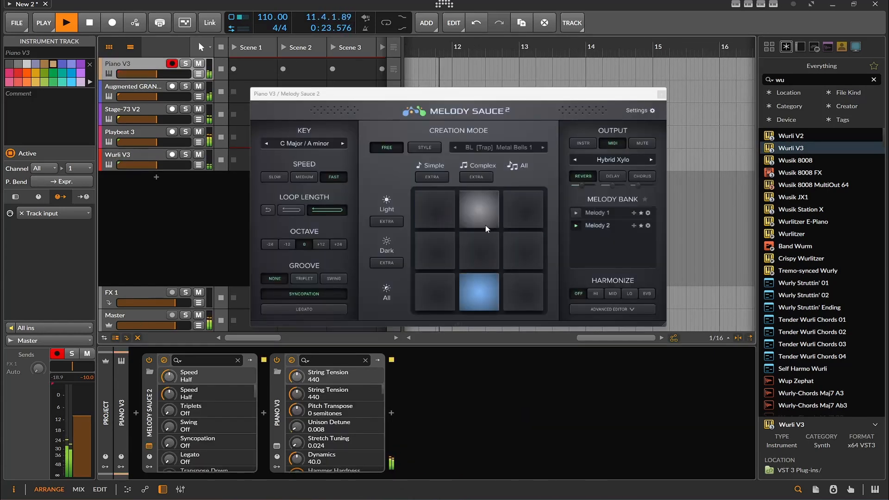
- Generate one complex dark melody and two simple light melodies in Melody Sauce 2, and stop playback
click(480, 242)
click(434, 213)
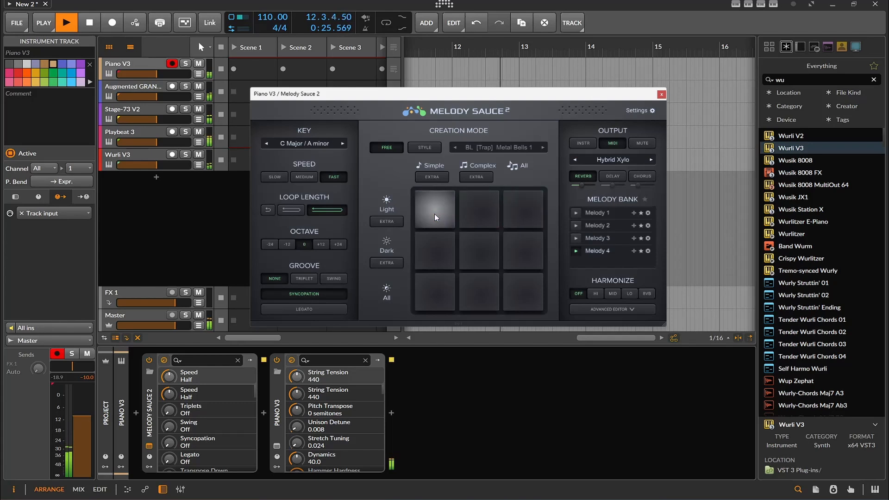
click(435, 213)
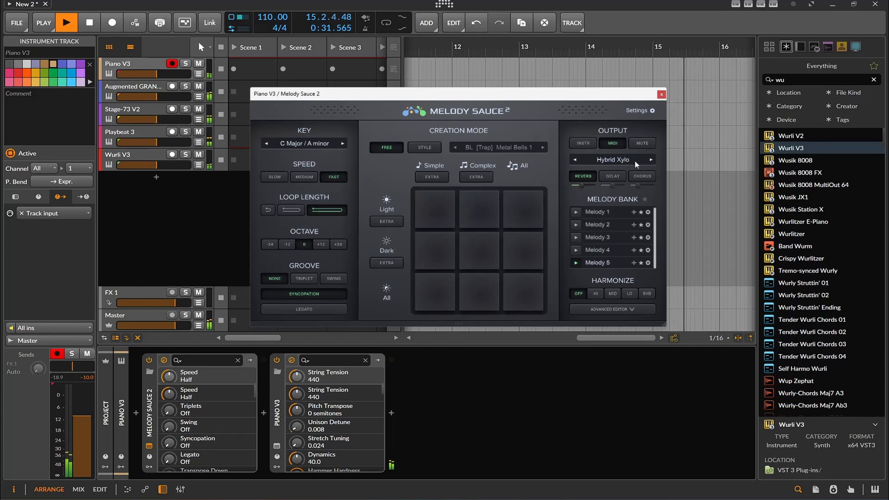
key(space)
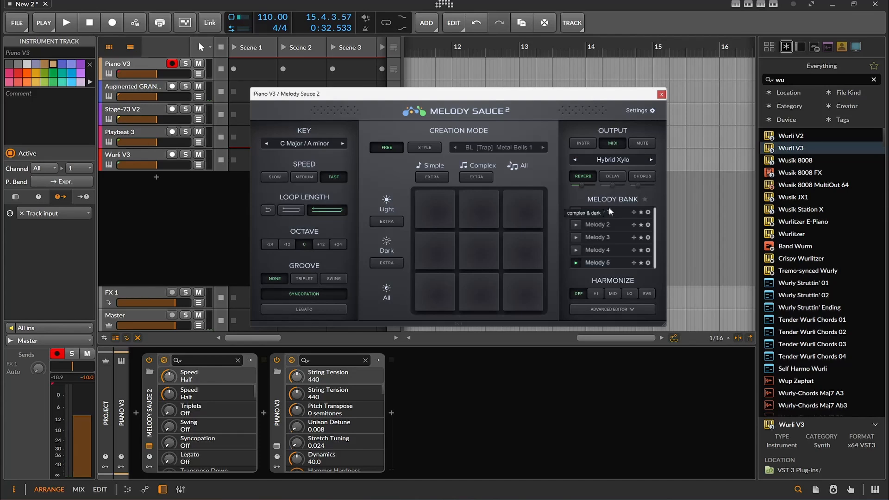
- Transpose Melody Sauce 2's octave by +24, restart playback, and close the plug-in window
click(334, 243)
key(space)
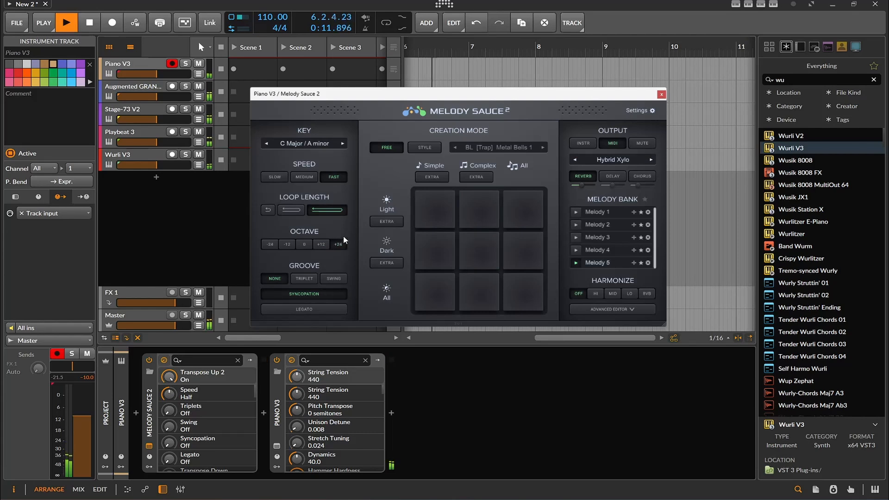
click(662, 94)
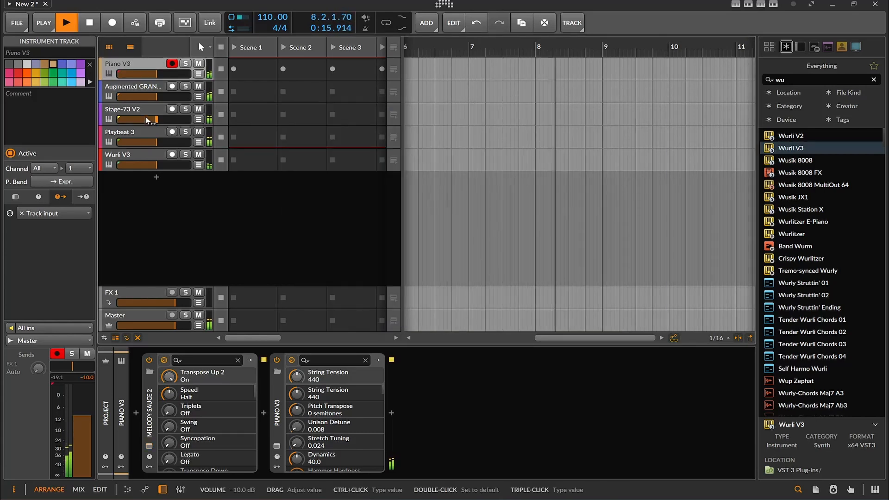
- View the Stage-73 V instrument on the Stage-73 V2 track, and close its window
click(130, 113)
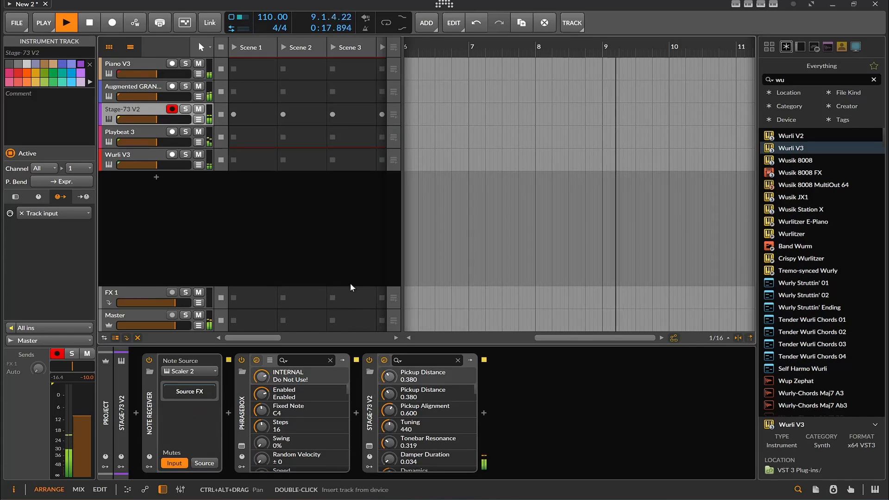
click(370, 447)
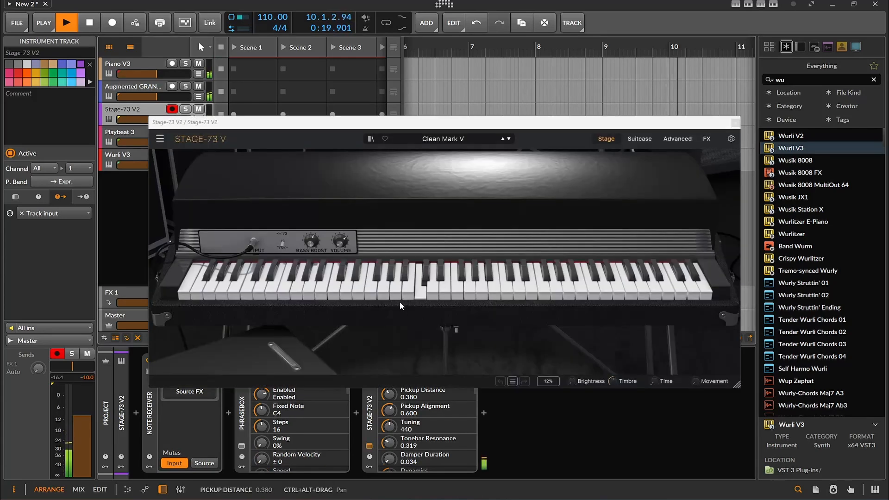
click(735, 122)
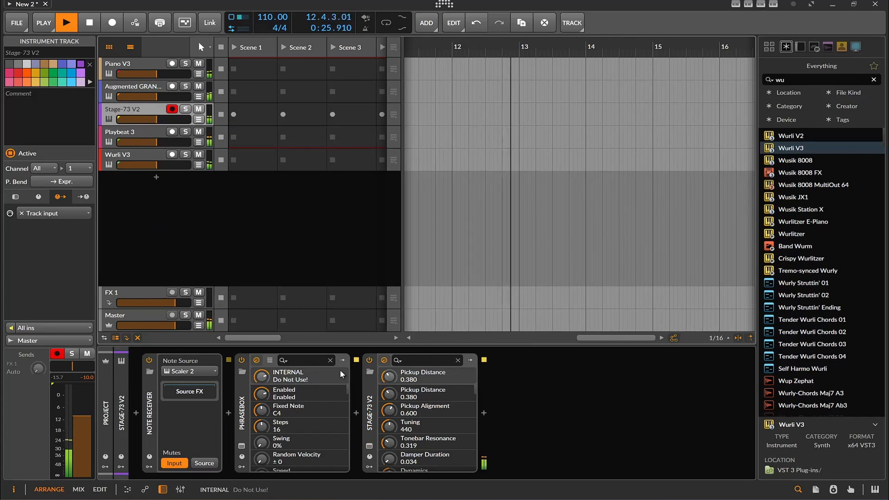
- Open Phrasebox on the Stage-73 V2 track, advance through its presets to Up Down, and close it
click(241, 446)
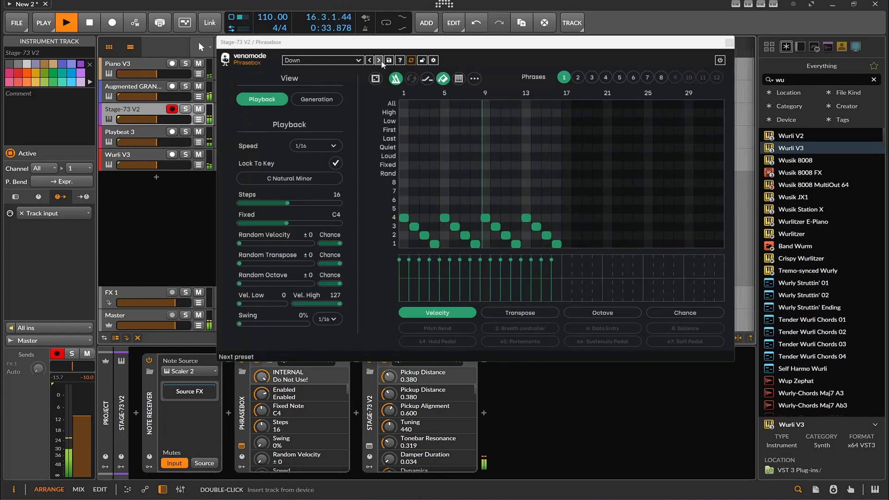
click(381, 61)
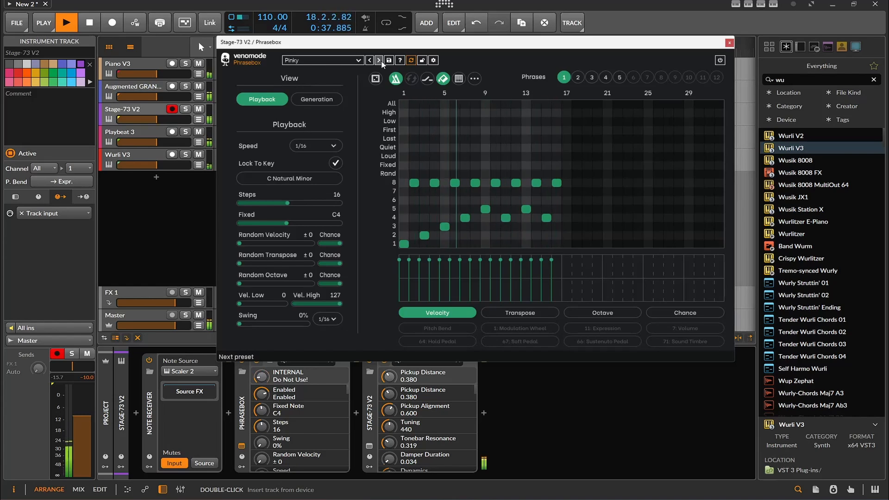
click(381, 61)
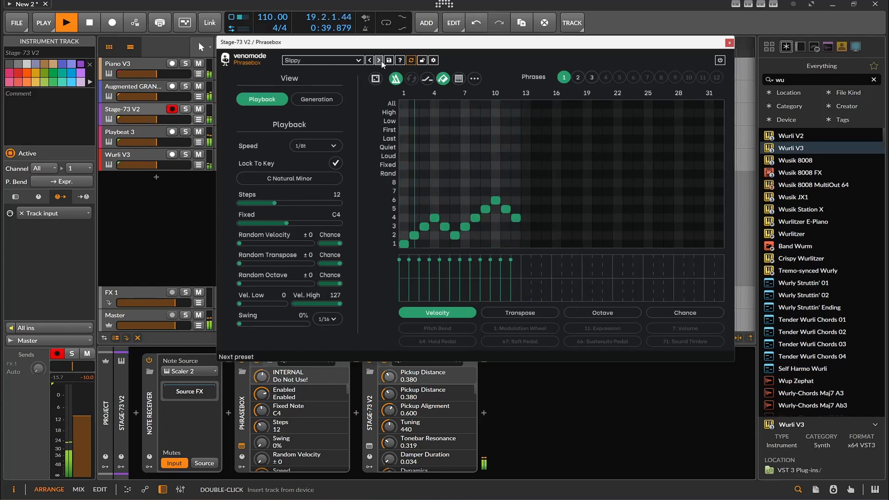
click(380, 61)
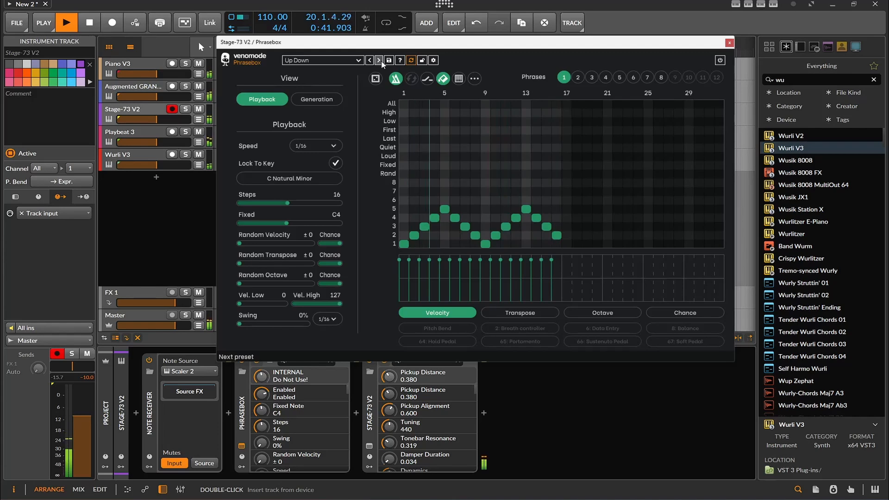
click(730, 43)
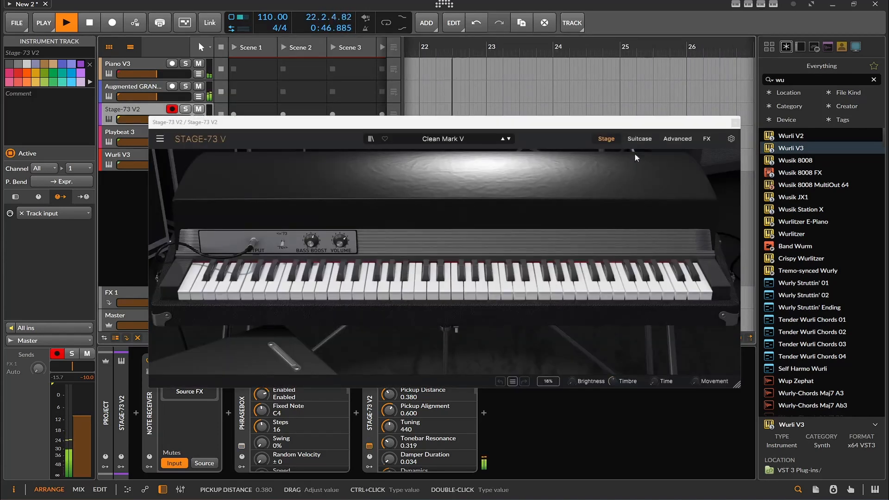
- Switch the Stage-73 V instrument to the Rooftop EP preset and close its window
click(509, 139)
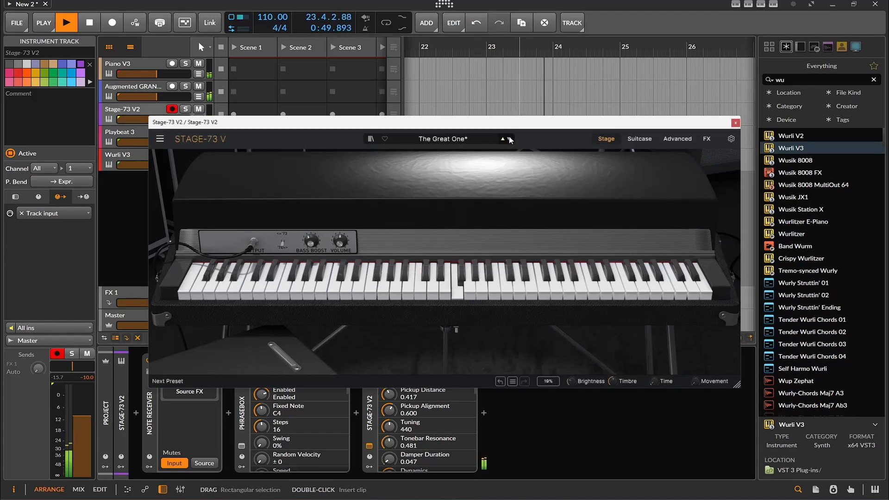
click(509, 139)
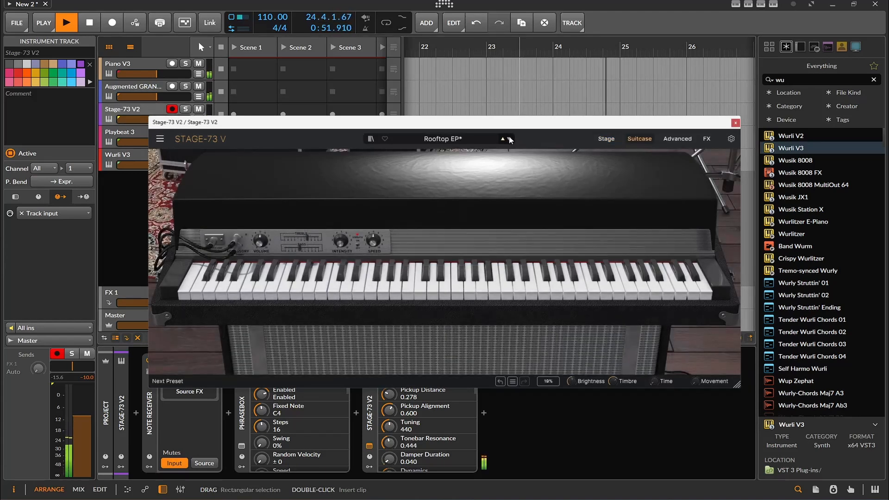
click(736, 123)
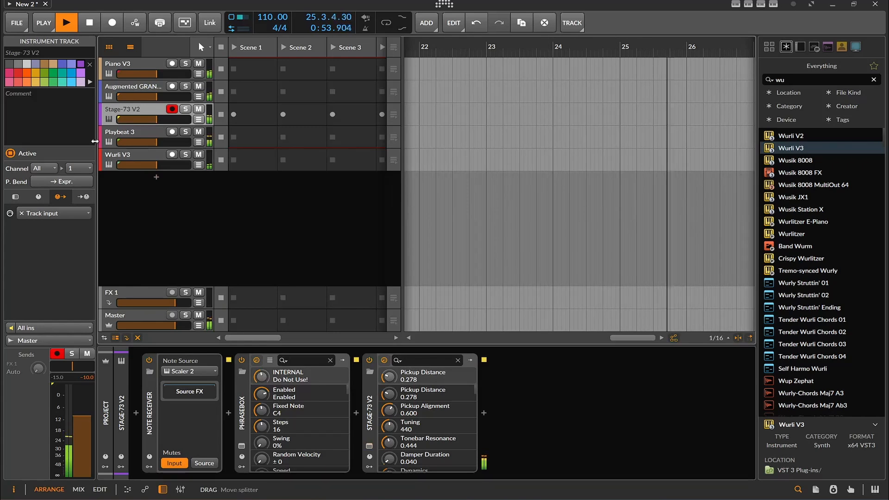
- Open Playbeat 3 from its track and randomize the drum pattern twice
click(130, 136)
click(177, 360)
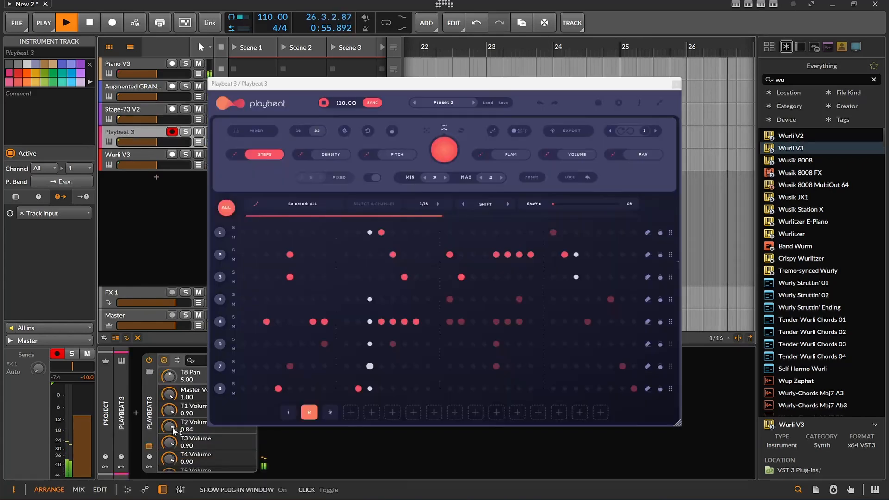
click(445, 149)
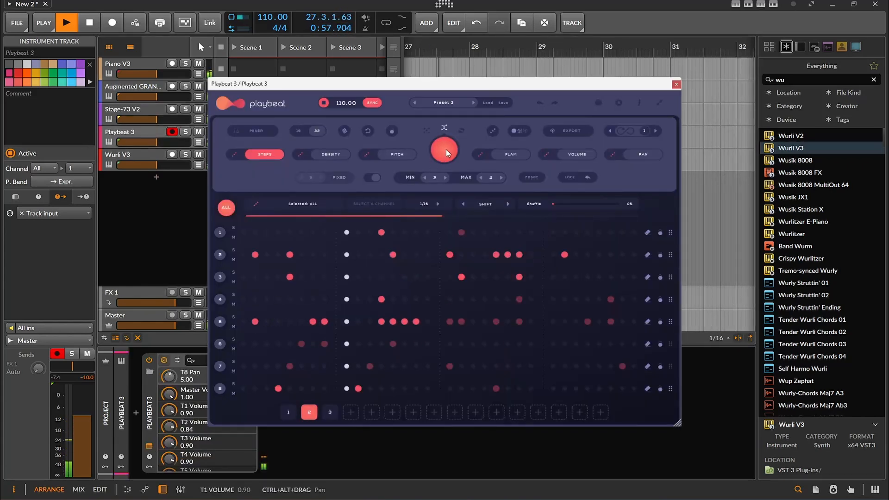
click(446, 149)
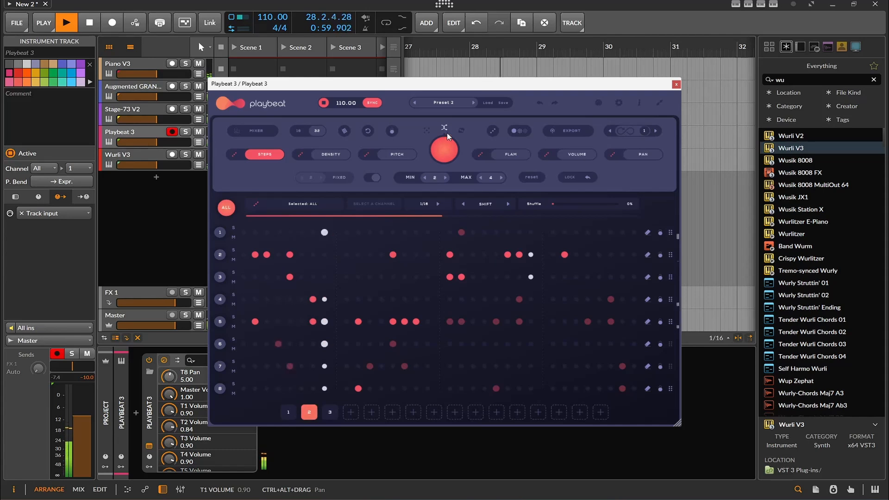
- Load Playbeat's Preset 3 and randomize it, switch to Factory Preset 01, and close the window
click(474, 102)
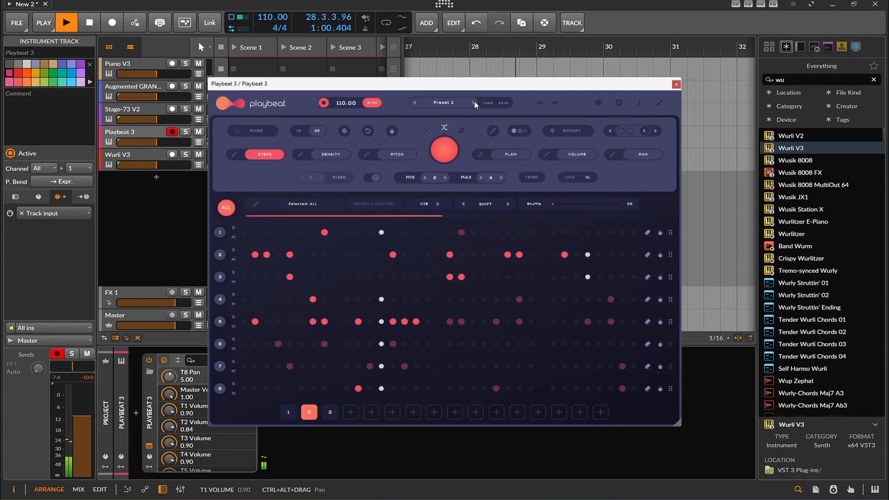
click(442, 149)
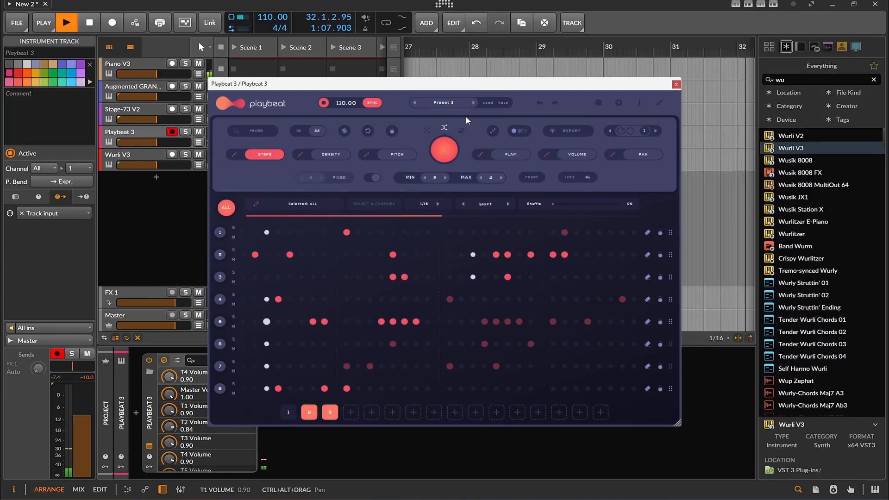
click(474, 102)
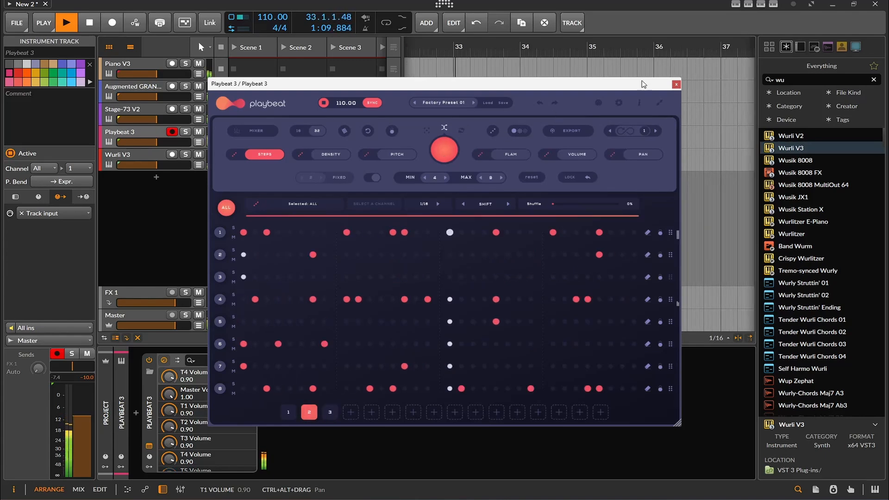
click(676, 83)
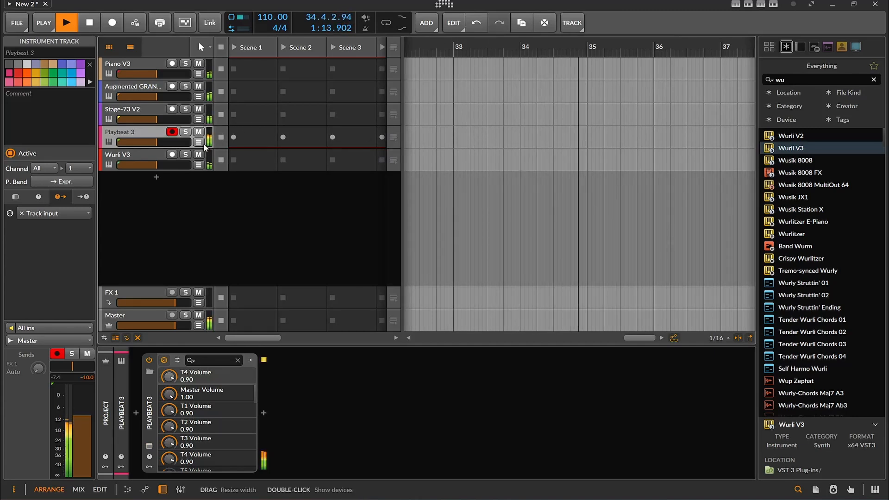
- Raise the Wurli V3 track's volume to -3.8 dB and open its Wurli V instrument
drag(156, 165, 163, 165)
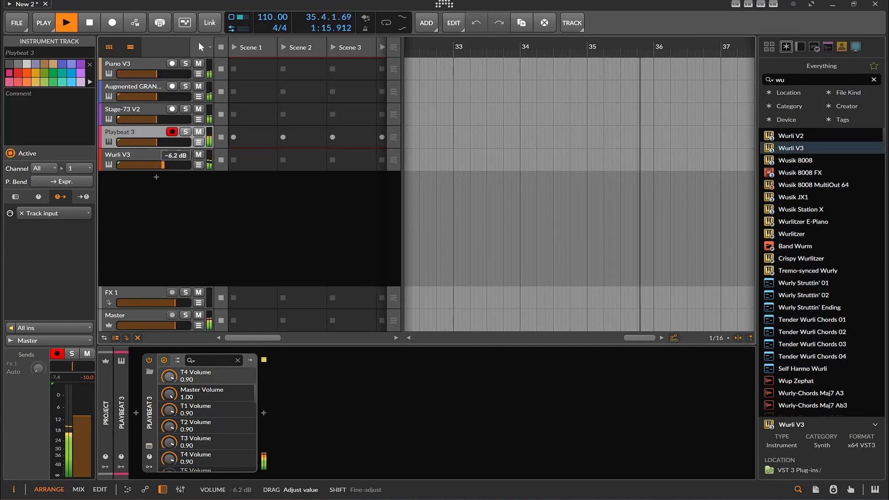
click(161, 160)
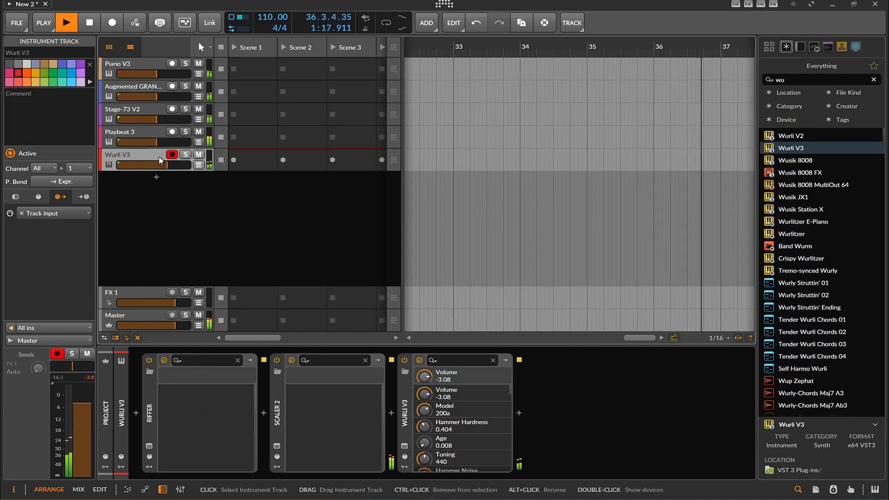
click(404, 447)
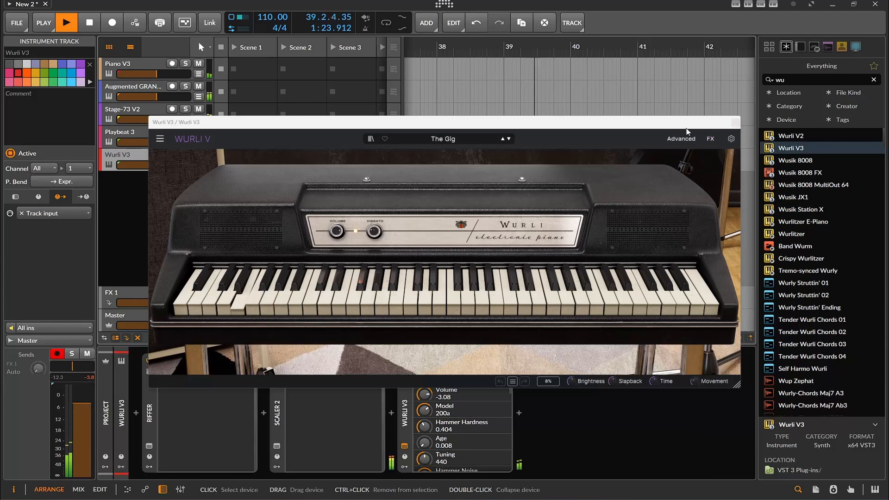
- Step back through the Wurli V presets to Stay With Mol, and close the instrument window
click(503, 139)
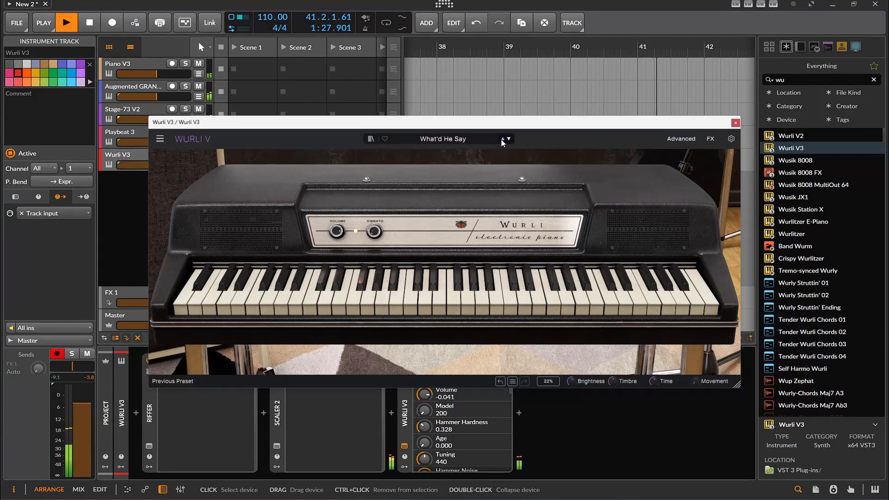
click(502, 139)
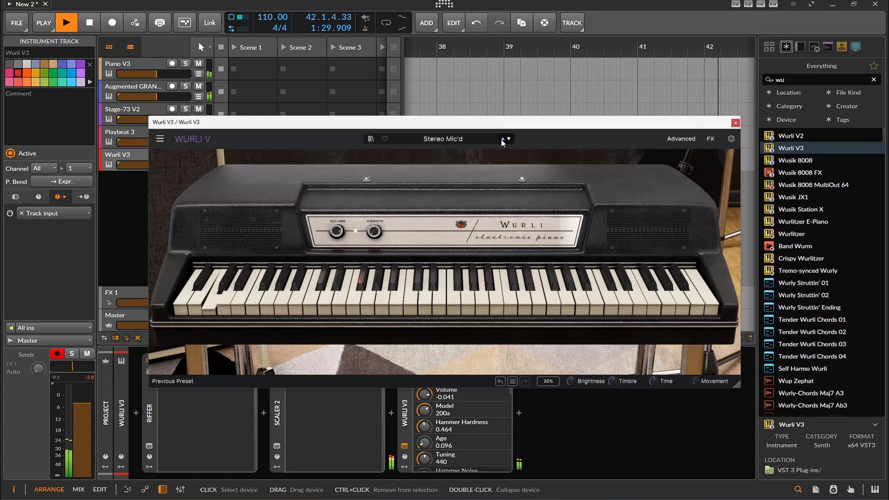
click(503, 139)
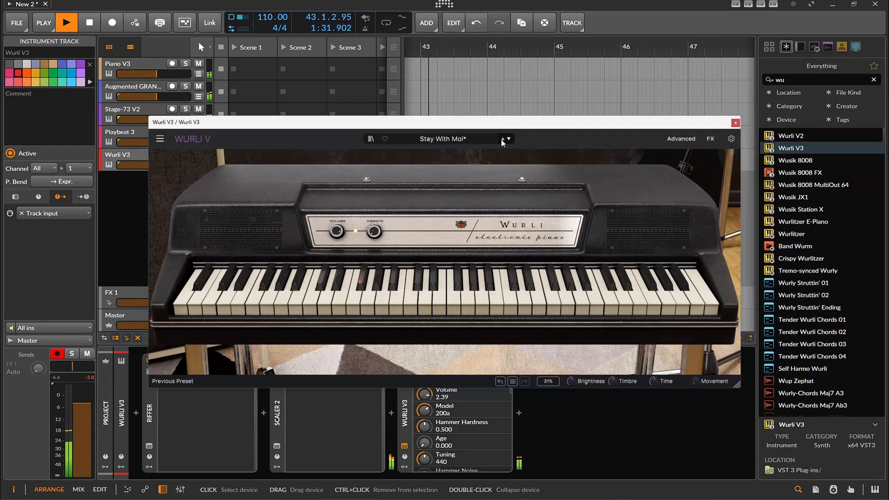
click(736, 123)
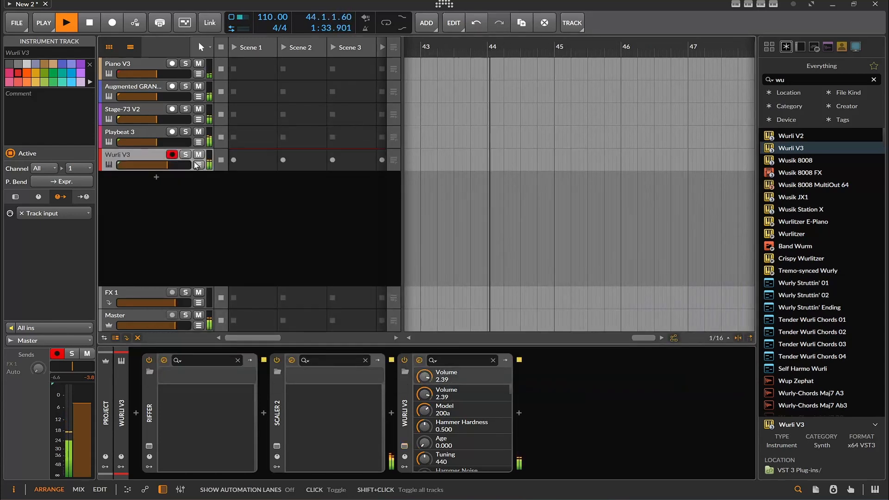
- Lower the Wurli V3 track's volume to -7.7 dB and stop playback
drag(167, 166, 161, 168)
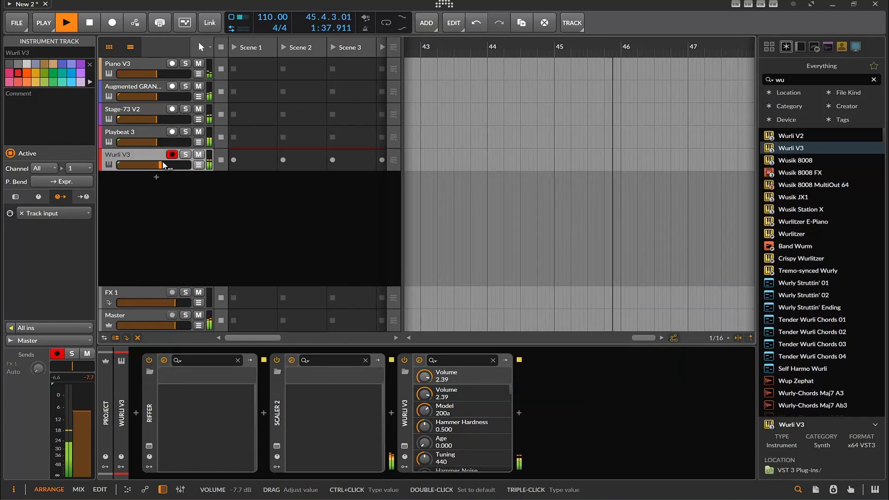
key(space)
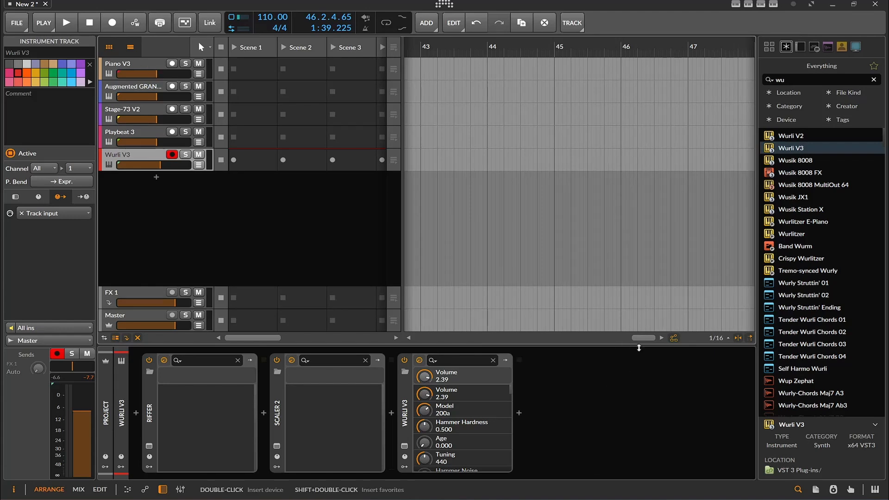
- Show the whole arranger timeline, and review the device chains of the Piano V3 and Augmented GRAND PIANO tracks
drag(642, 339, 632, 271)
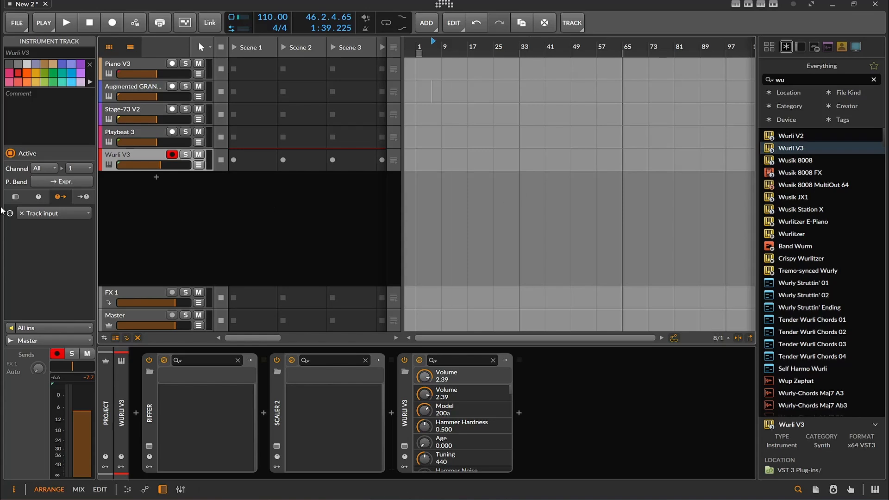
click(131, 66)
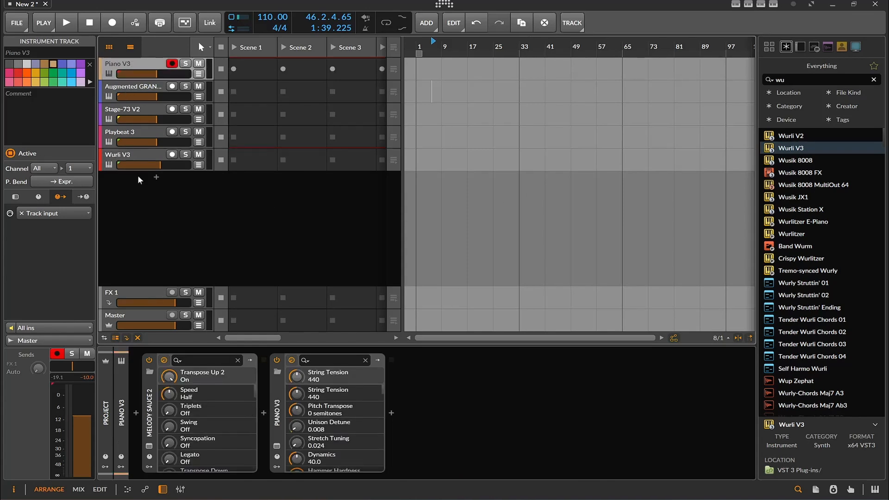
click(132, 89)
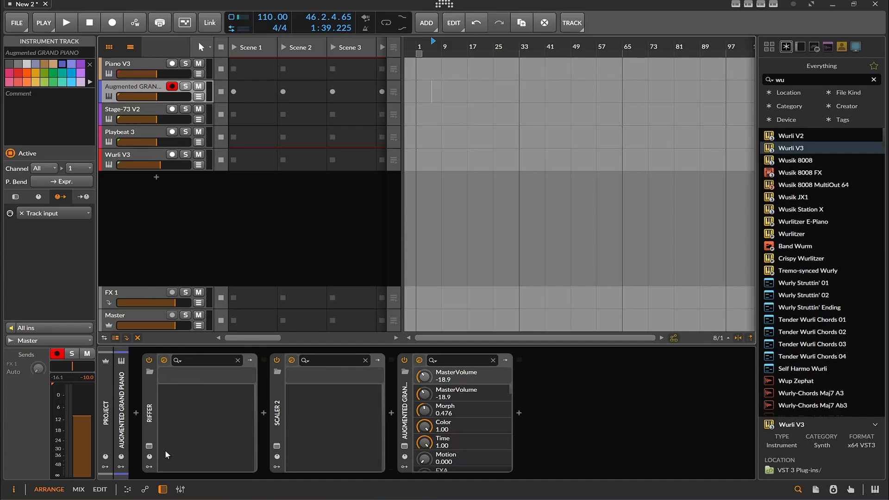
- Open Riffer on the Augmented GRAND PIANO track, start playback, and randomize the riff twice
click(149, 447)
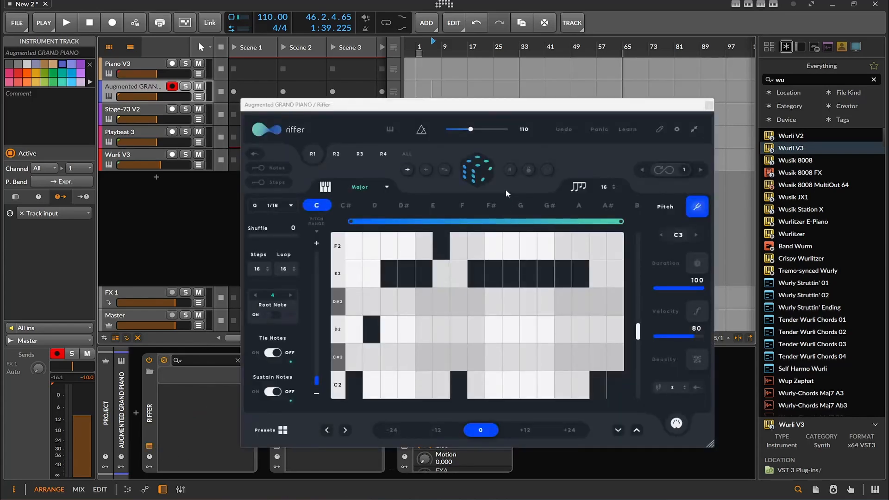
key(space)
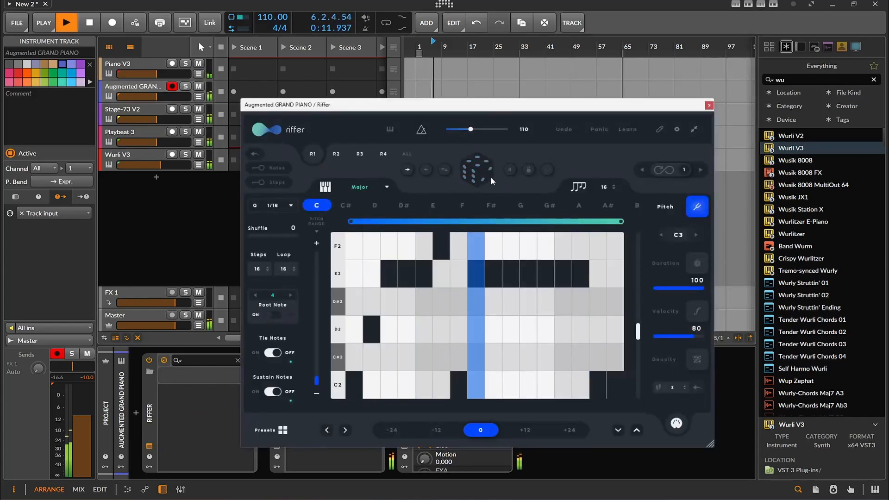
click(491, 178)
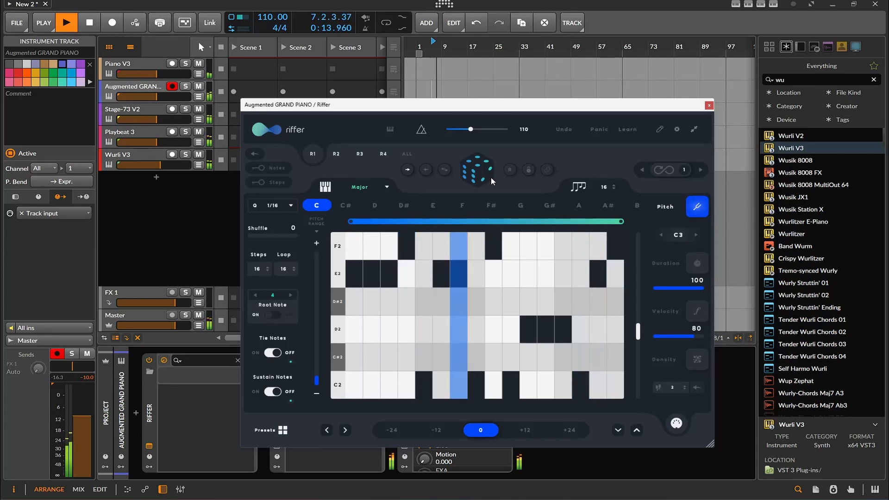
click(491, 177)
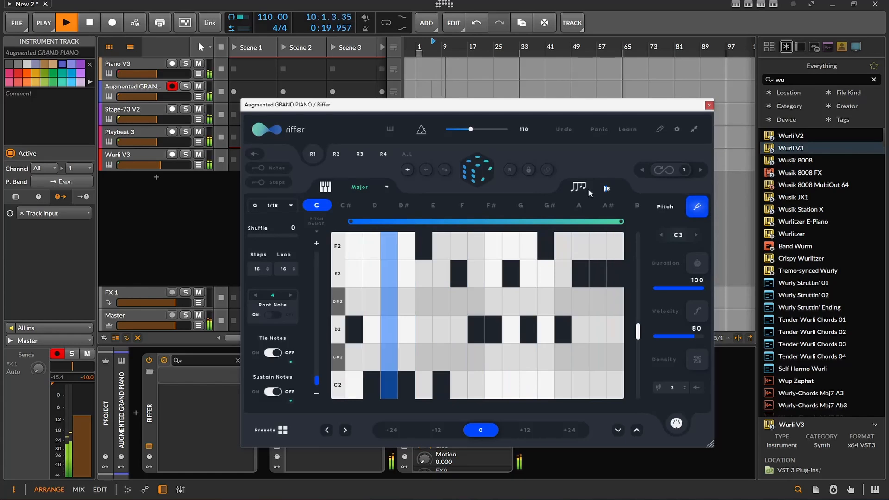
- Set Riffer's note count to 8 and randomize the riff
text(8)
key(Return)
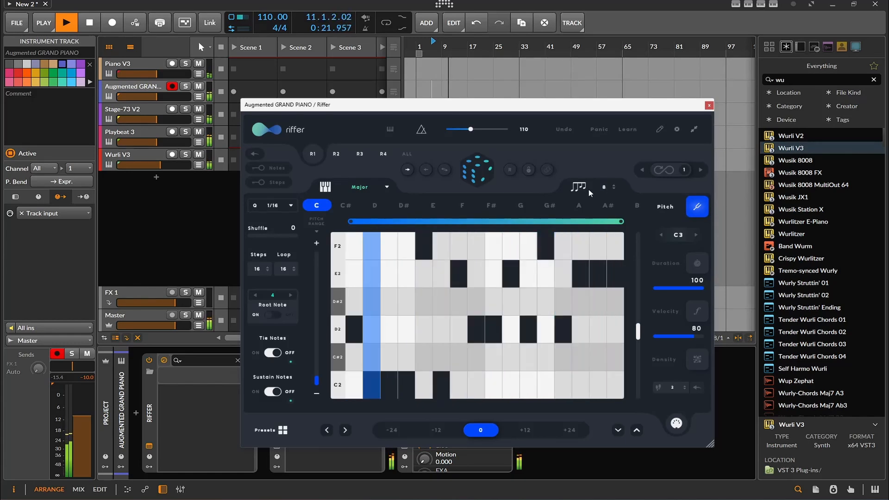
click(479, 176)
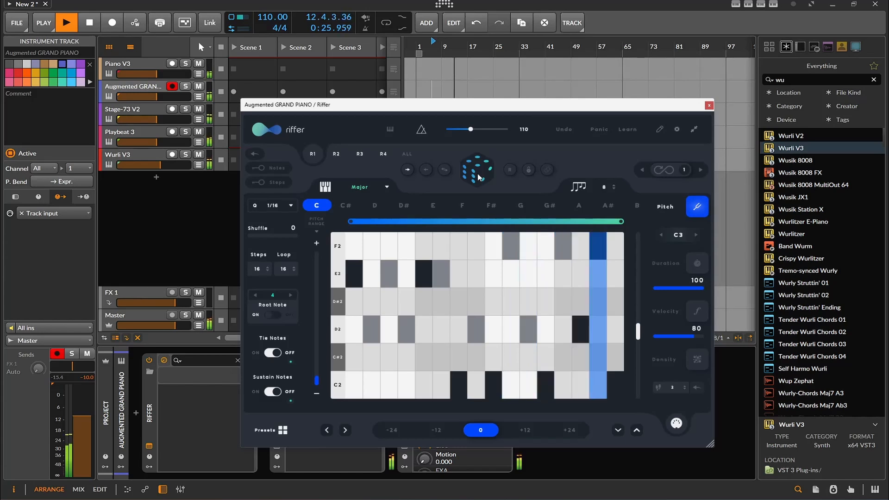
- Lower Riffer's velocity to 69, show the velocity lane, and randomize the riff with its step velocities
drag(693, 323, 683, 332)
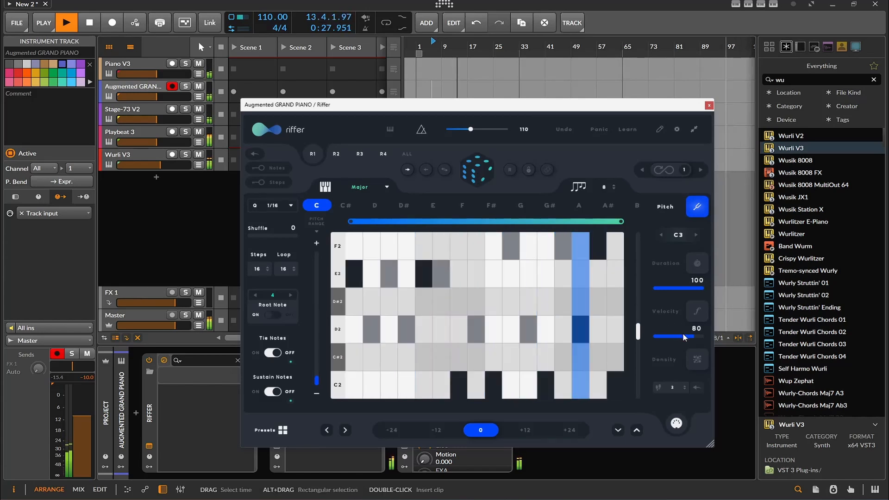
click(706, 313)
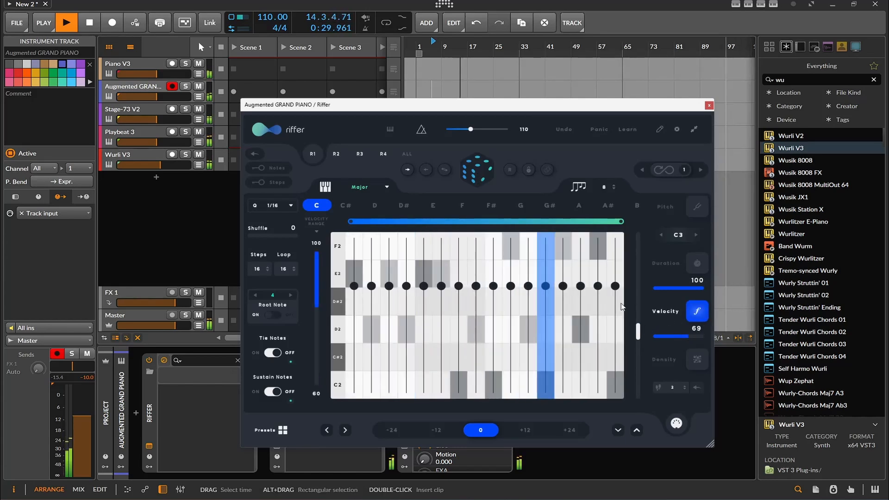
click(477, 176)
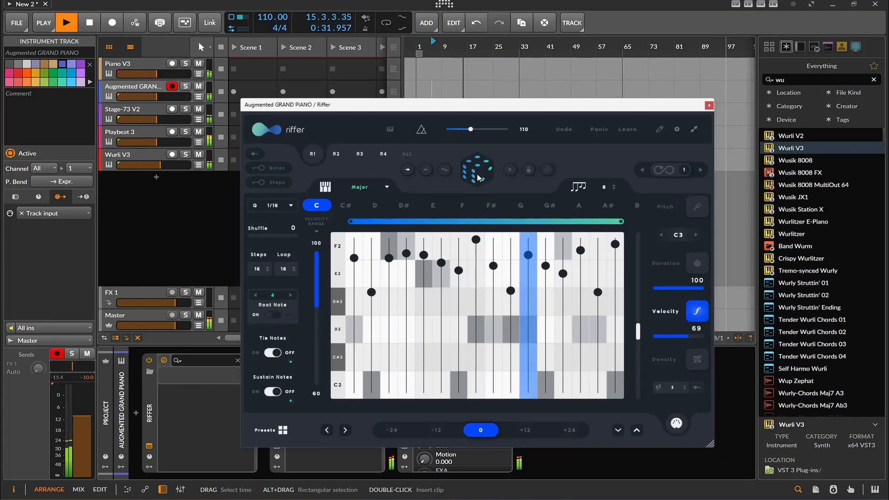
- Show Riffer's duration lane, reduce the note count to 4, and randomize the riff
click(697, 264)
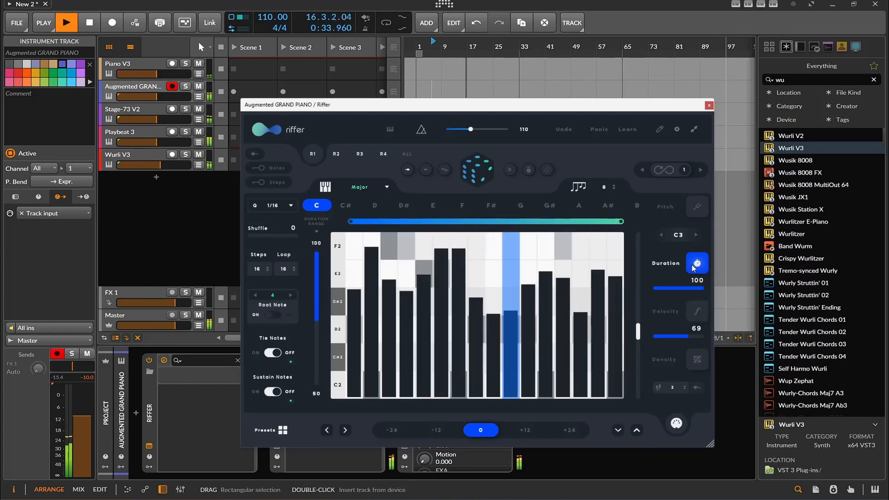
click(471, 169)
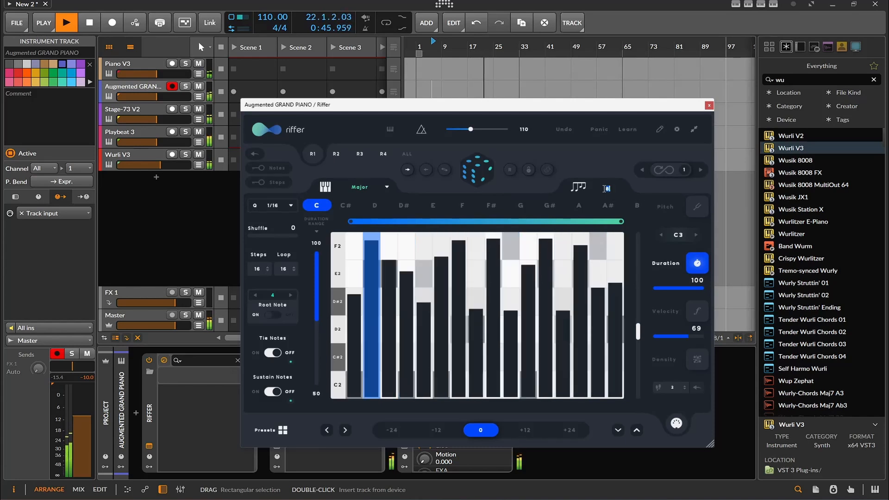
click(466, 163)
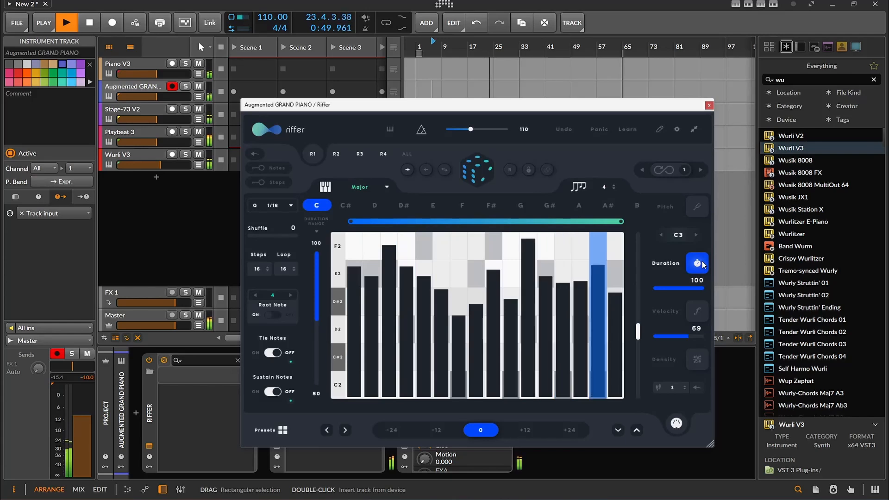
- Check the velocity lane, switch to the density lane, and randomize the riff once more
click(698, 311)
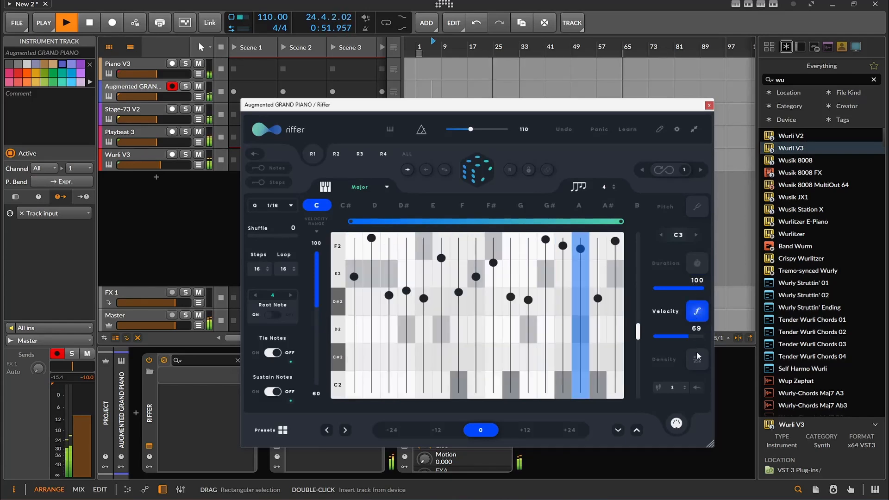
click(697, 358)
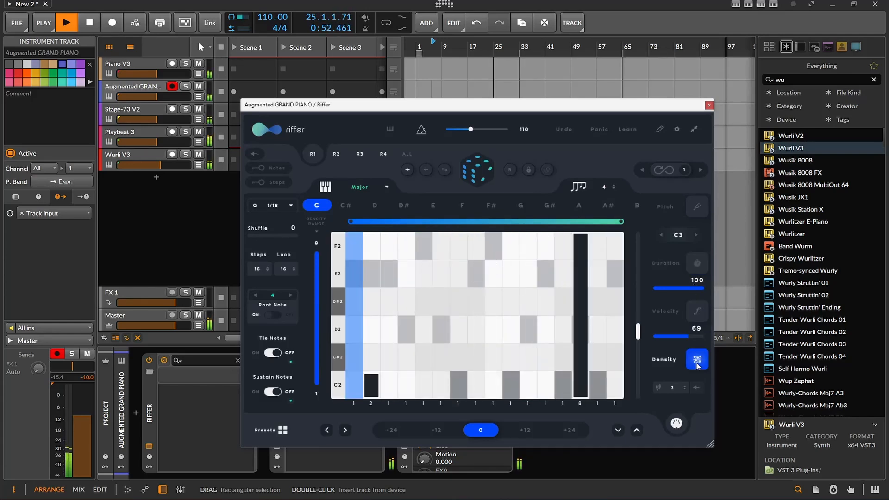
click(477, 175)
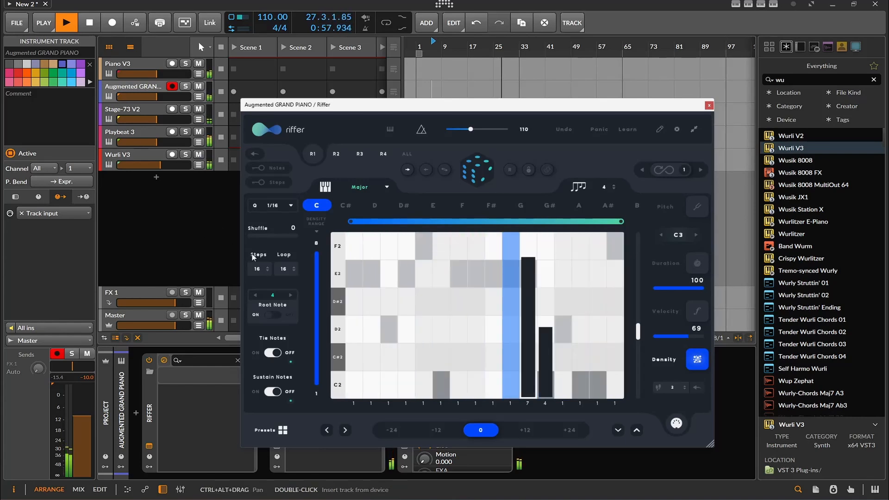
- Set Riffer to 32 steps, try a loop length of 32, and randomize the riff
double_click(258, 270)
text(32)
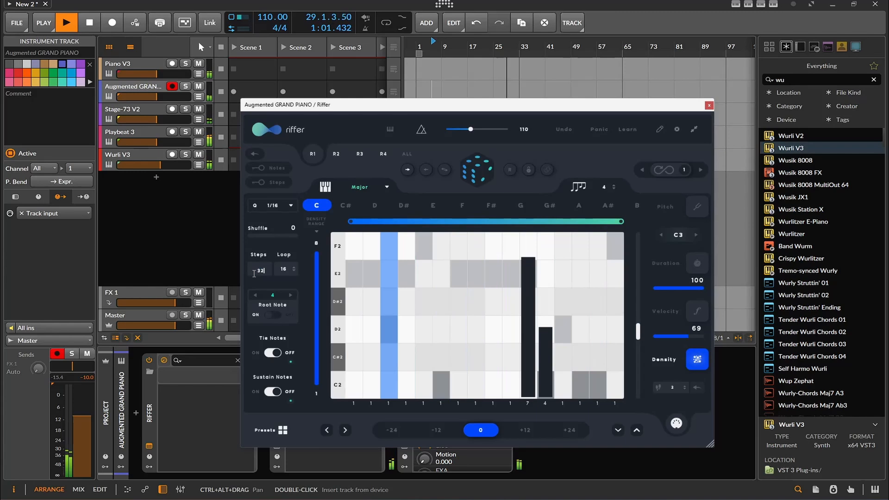
double_click(285, 270)
text(32)
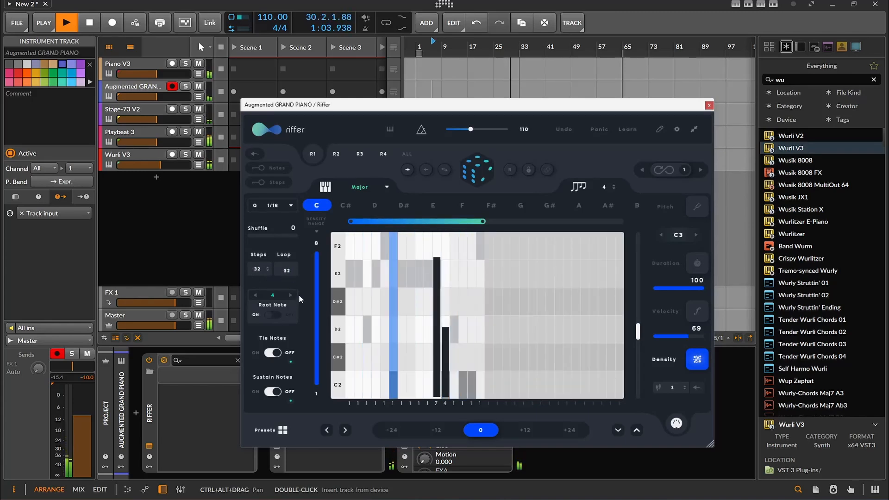
key(Return)
click(482, 180)
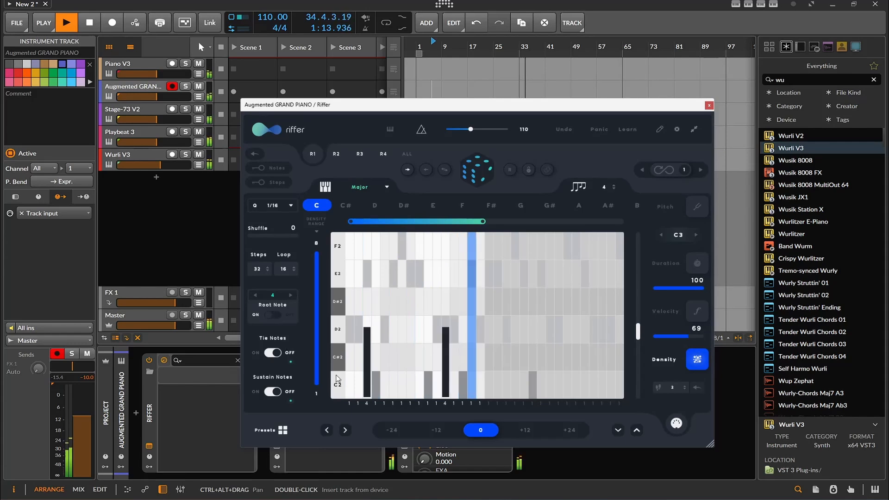
- Try the riff transposed by +12 with a new randomization, return the transposition to 0, and randomize again
click(526, 430)
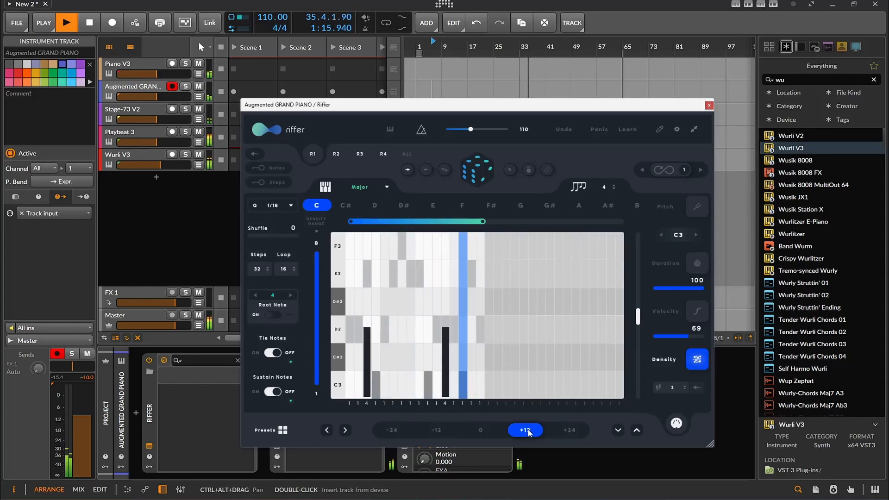
click(467, 175)
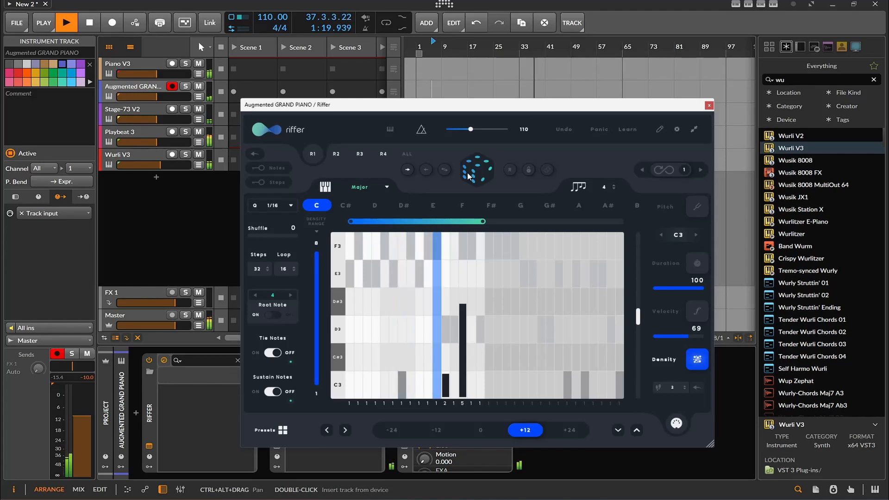
click(477, 427)
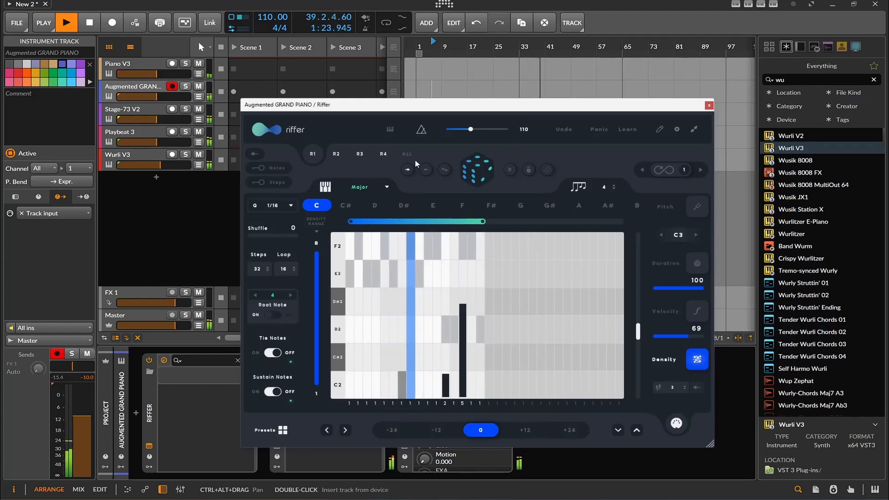
click(468, 175)
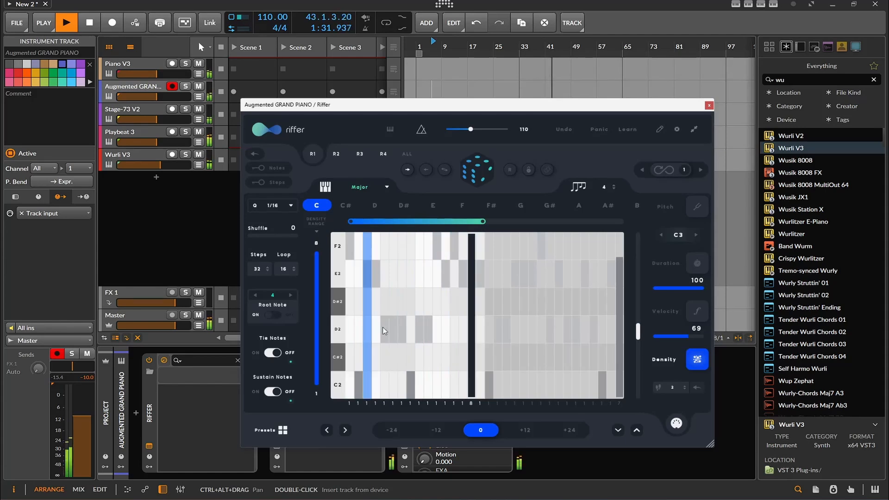
- Shift the riff's pattern several steps later within its loop
click(328, 430)
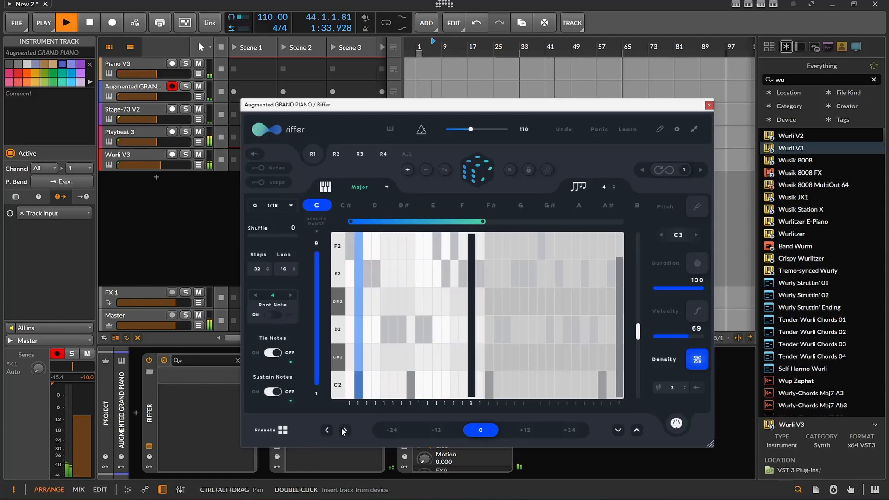
click(344, 429)
click(344, 430)
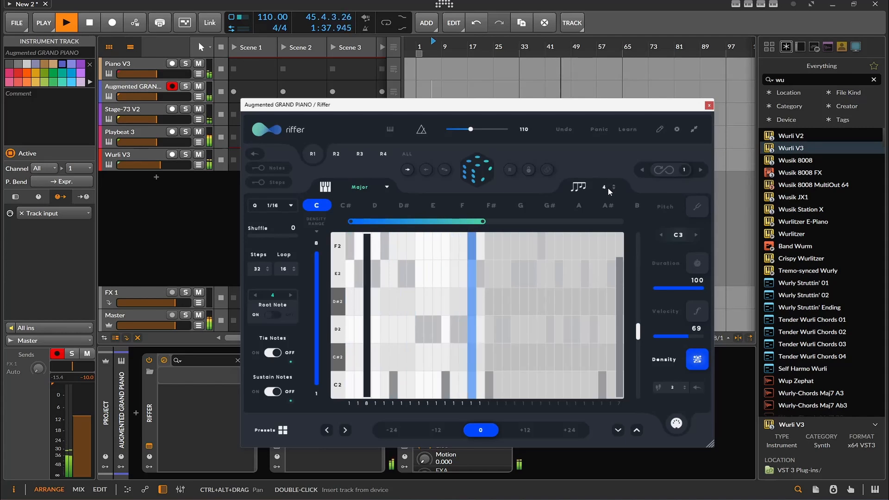
- Switch Riffer back to the pitch lane and randomize the 32-step riff twice
click(691, 213)
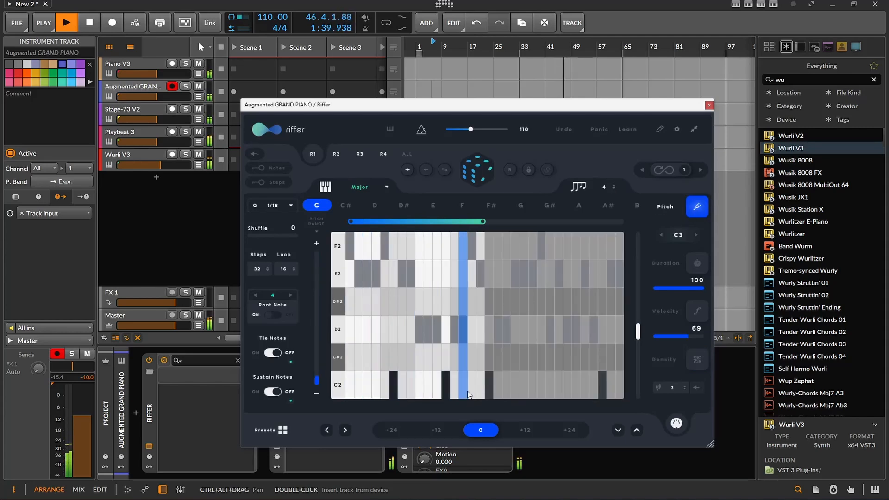
click(484, 173)
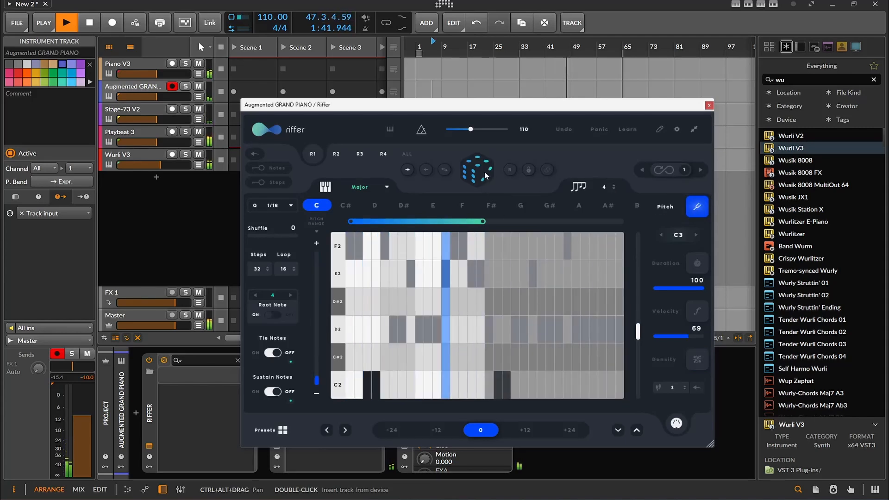
click(485, 171)
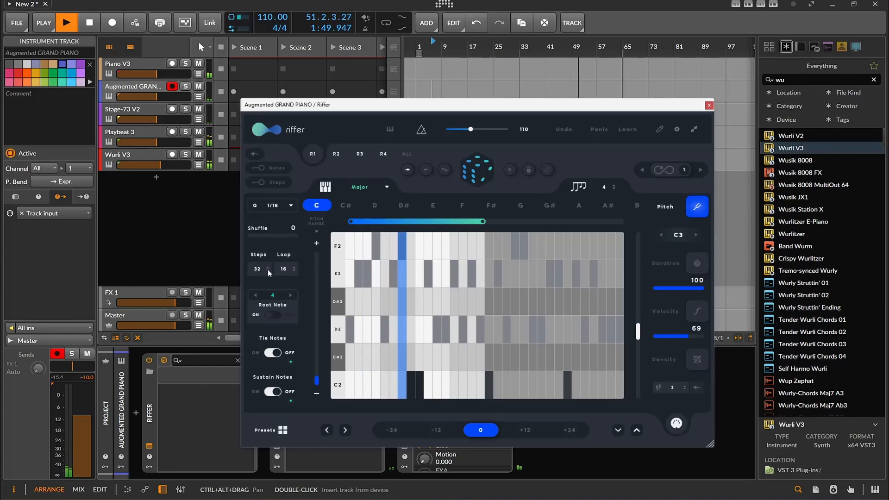
- Raise Riffer's note count from the pitch view to 8 and randomize the riff twice
double_click(603, 189)
text(8)
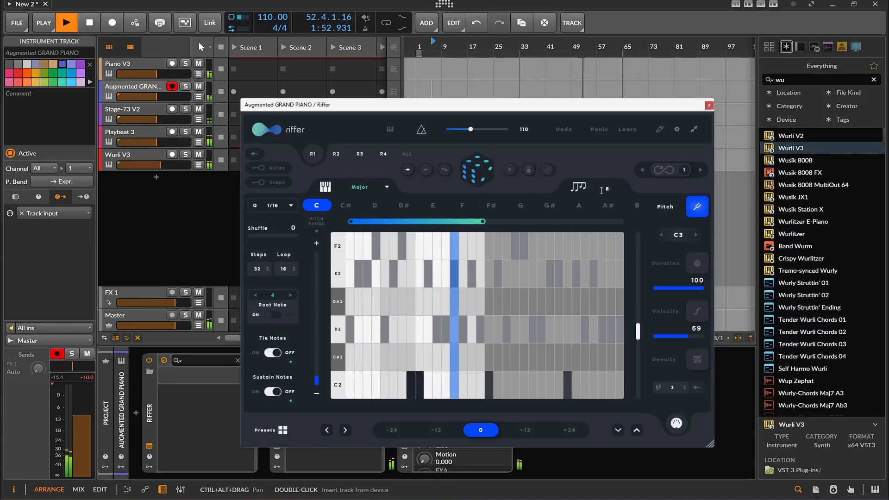
click(481, 166)
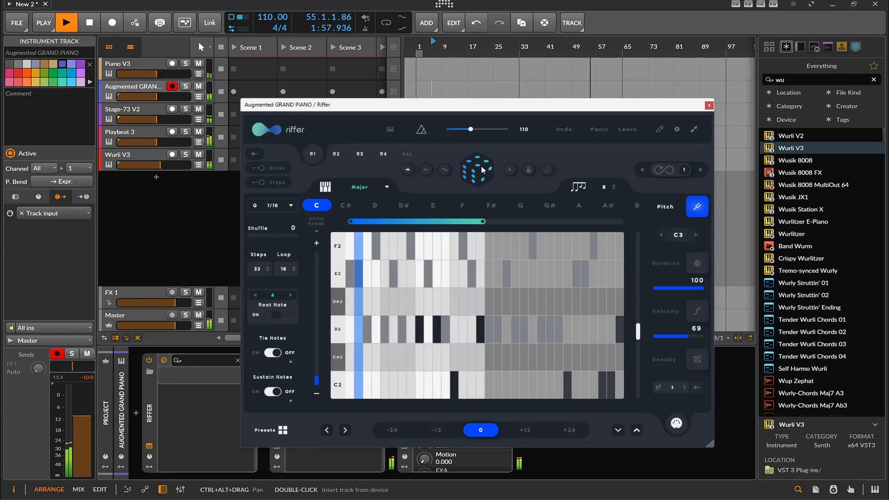
click(482, 168)
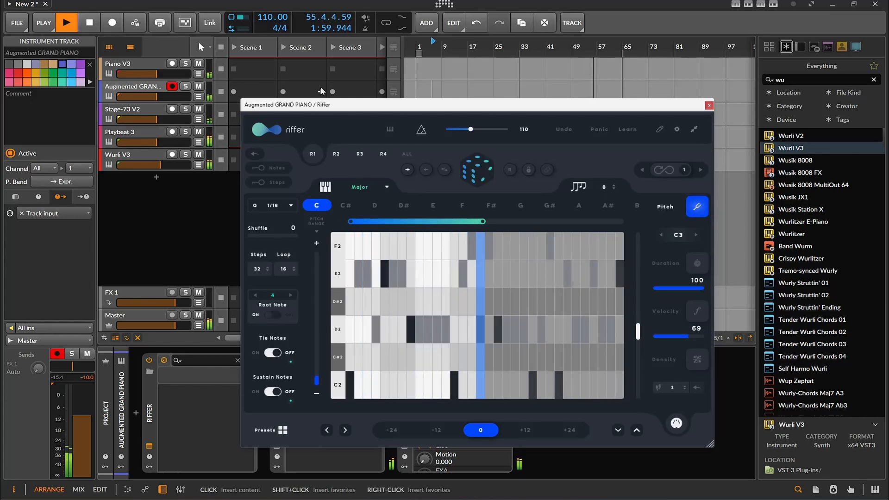
- Open Melody Sauce 2 on the Piano V3 track, generate a light simple and a light complex melody, and close its window
click(143, 65)
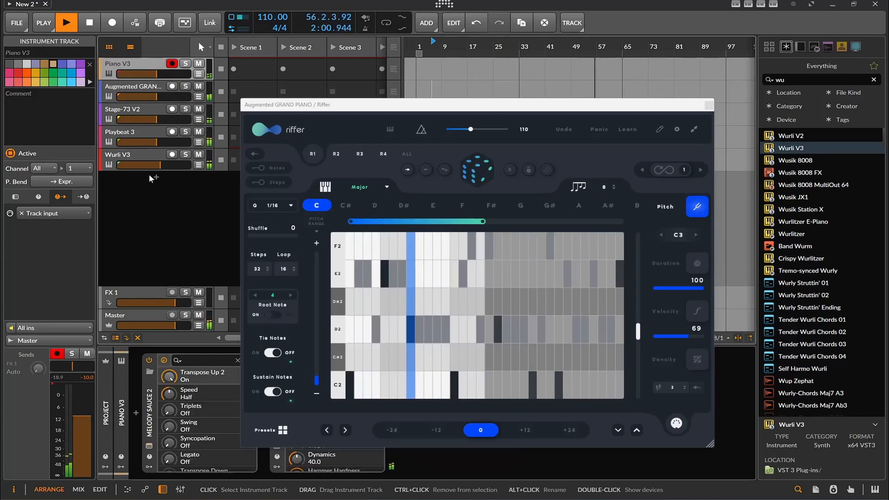
click(149, 446)
click(440, 203)
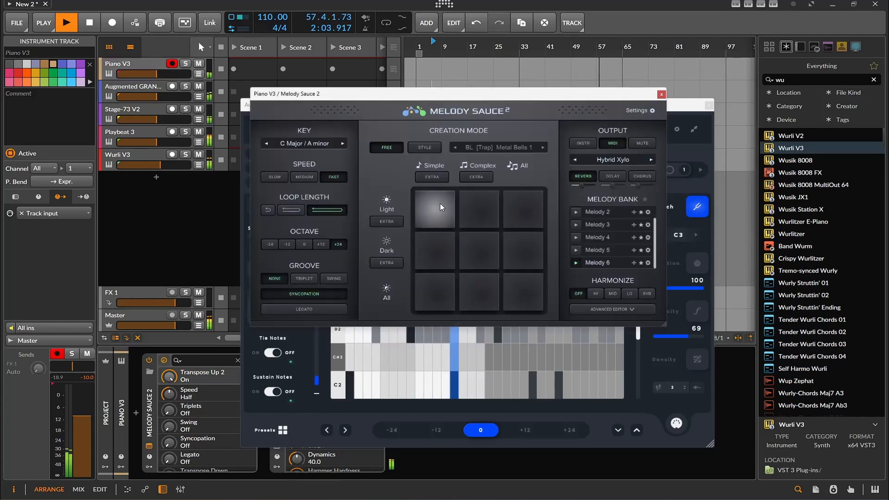
click(493, 216)
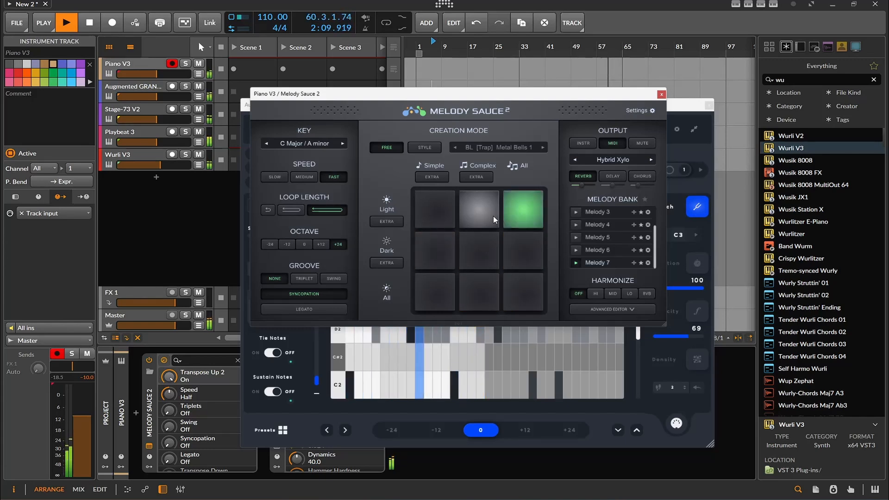
click(663, 96)
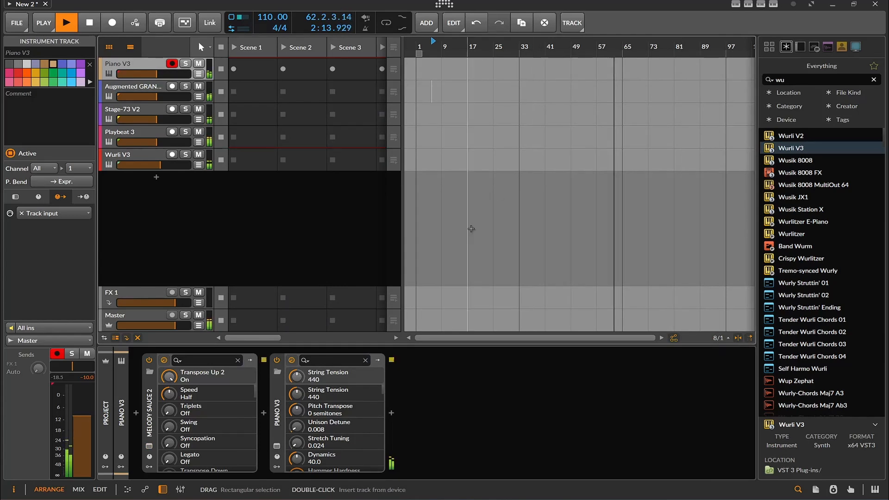
- Open Riffer on the Wurli V3 track, set its note count to 4 and randomize the riff
click(114, 156)
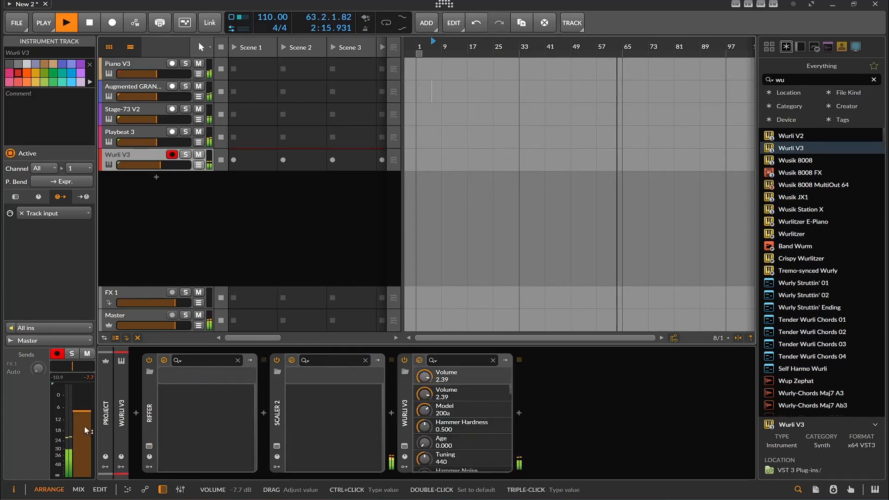
click(149, 445)
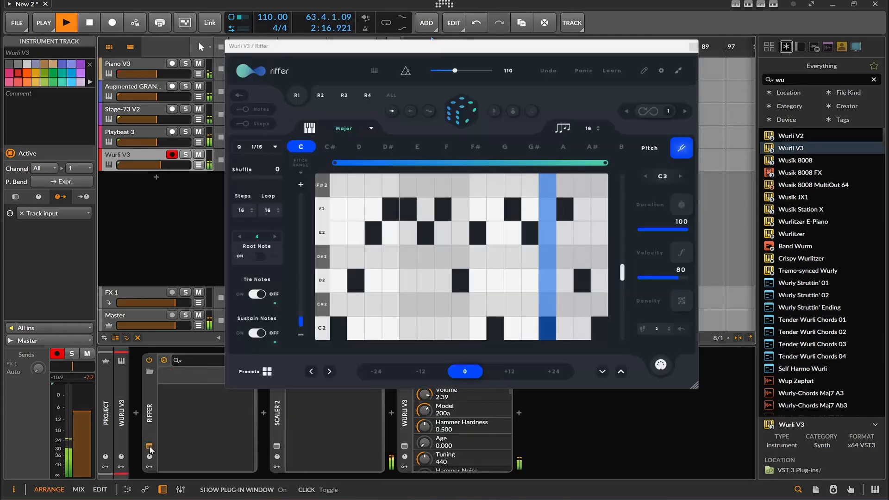
double_click(587, 129)
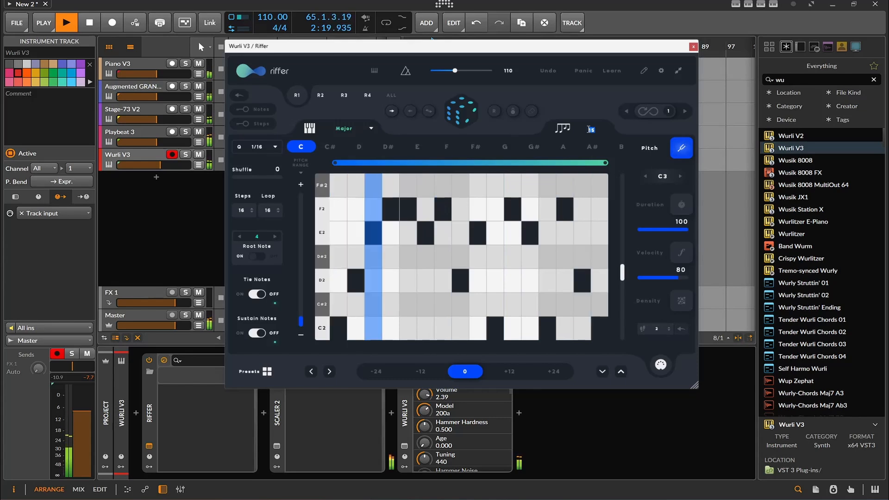
text(4)
key(Return)
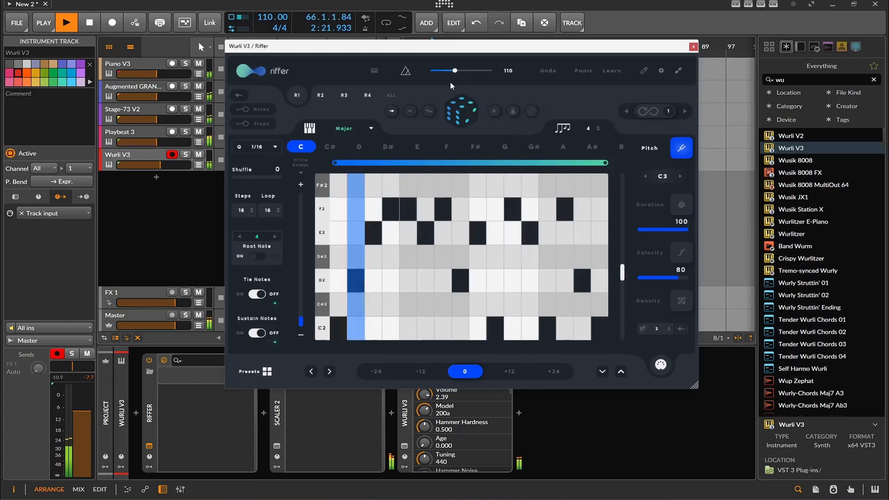
click(454, 115)
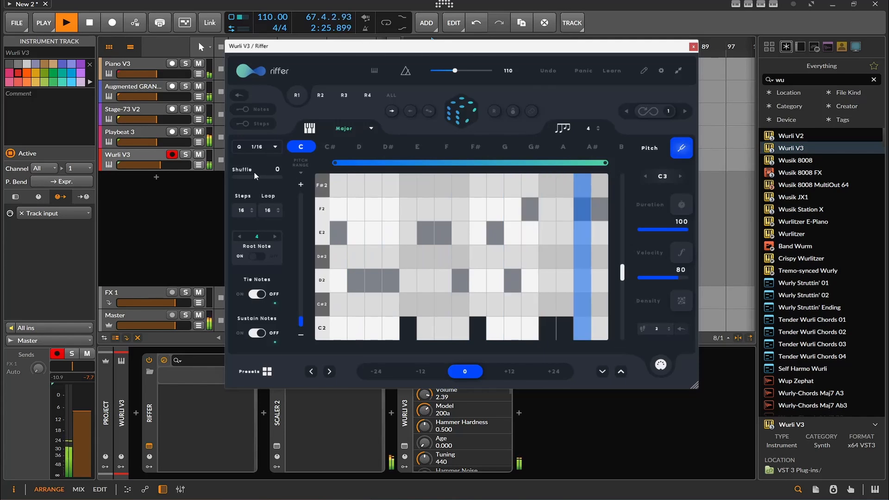
- Shorten the riff to 4 steps with a loop length of 4 and randomize it
double_click(241, 210)
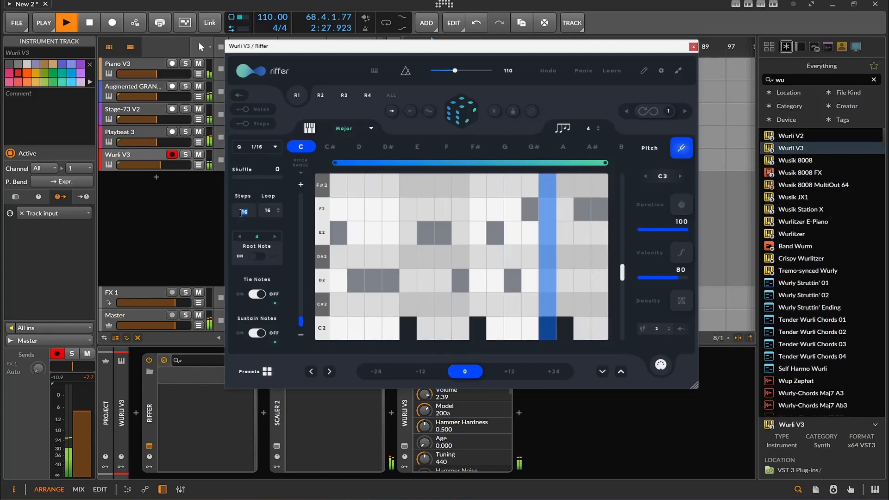
text(4)
key(Return)
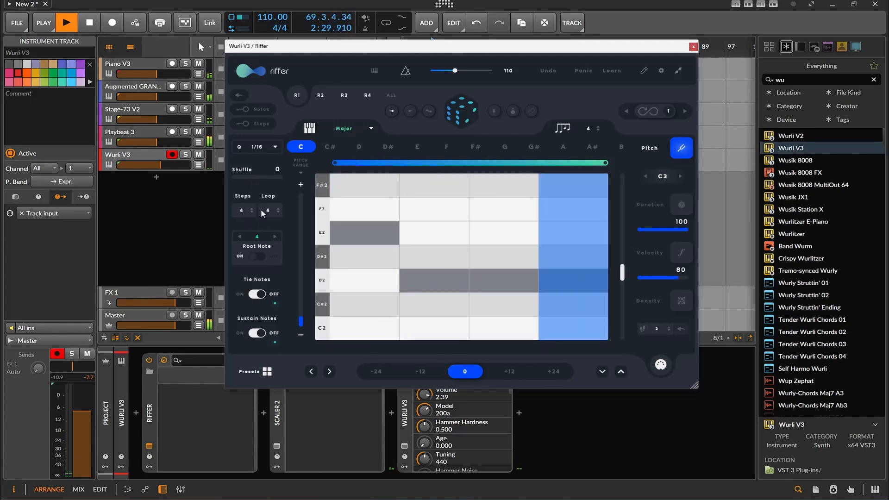
double_click(263, 211)
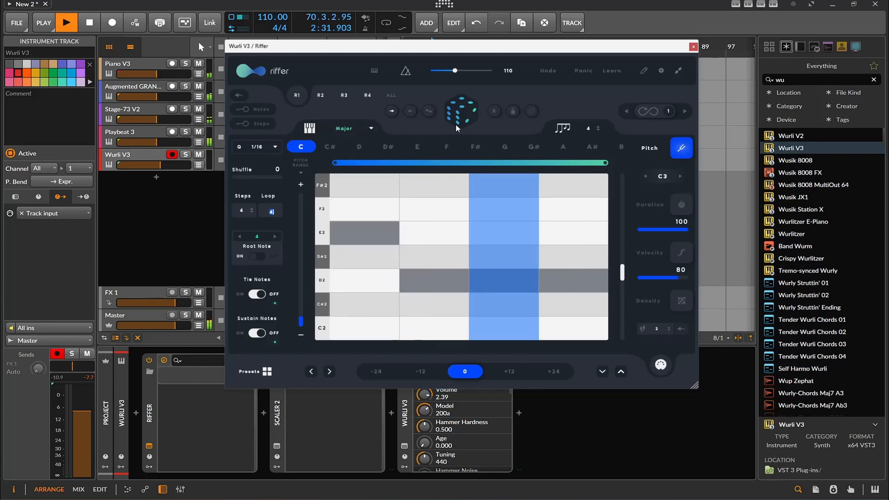
click(463, 114)
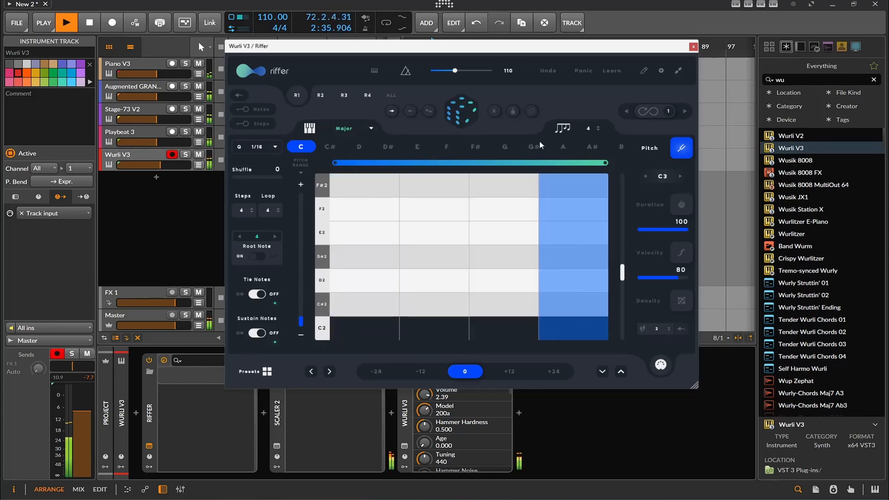
- Try to set Riffer's note count to 3 and randomize the four-step riff
double_click(592, 130)
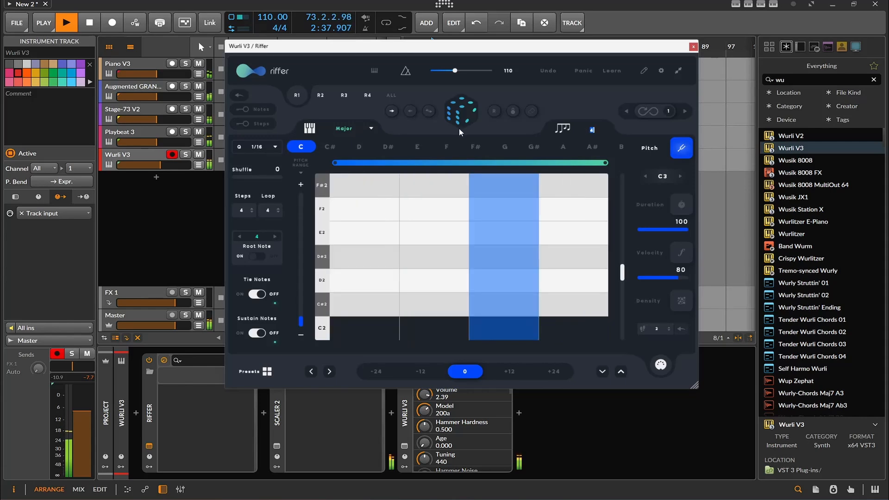
text(3)
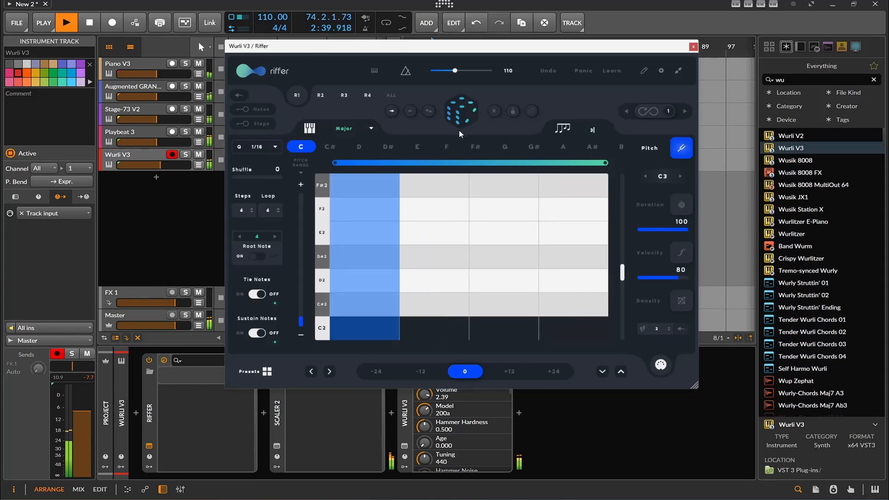
key(Return)
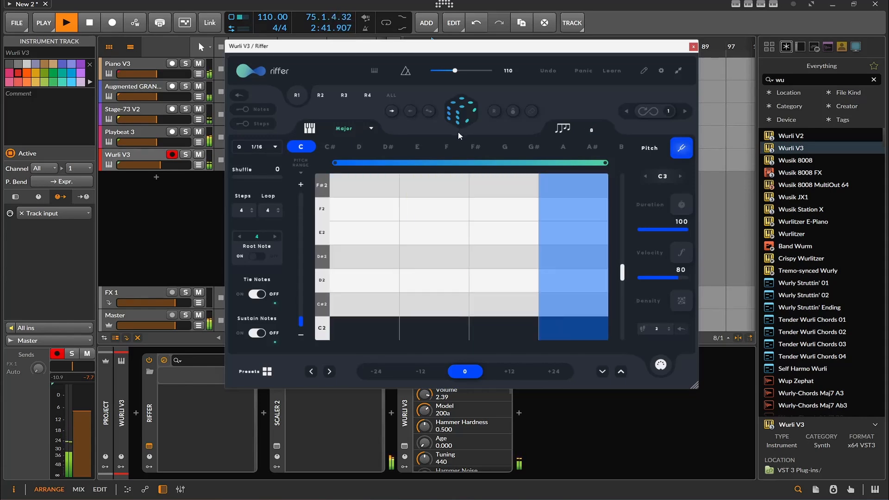
click(477, 111)
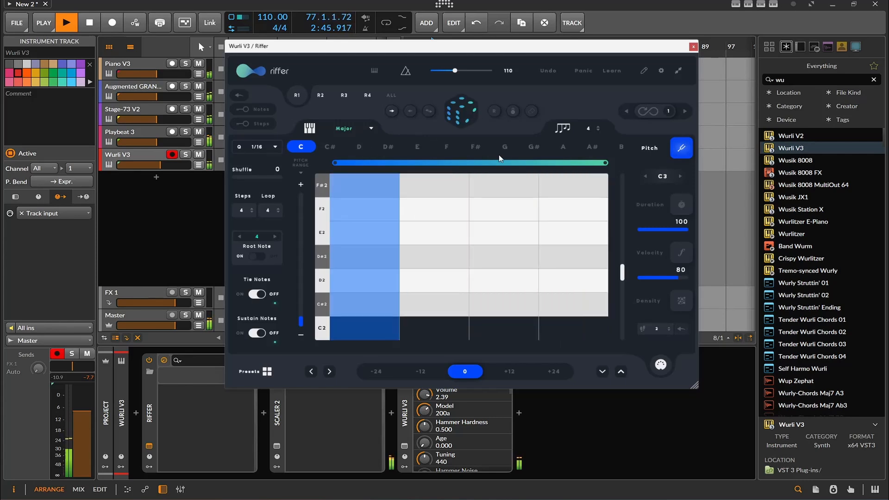
- Reduce the riff to 3 steps, followed by raising the step count to 6
click(249, 209)
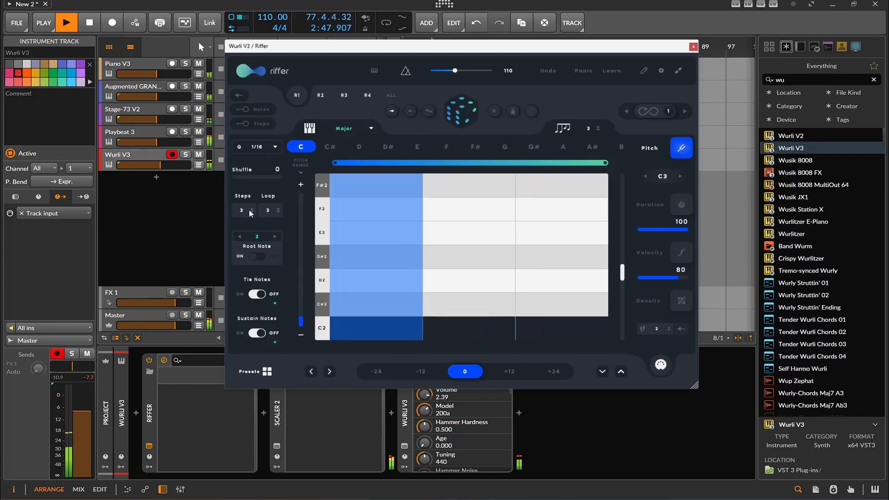
double_click(246, 211)
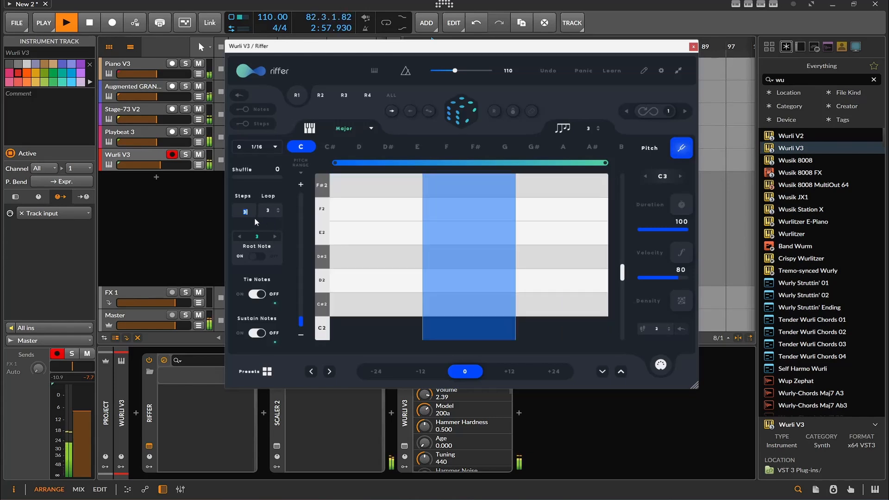
text(6)
key(Return)
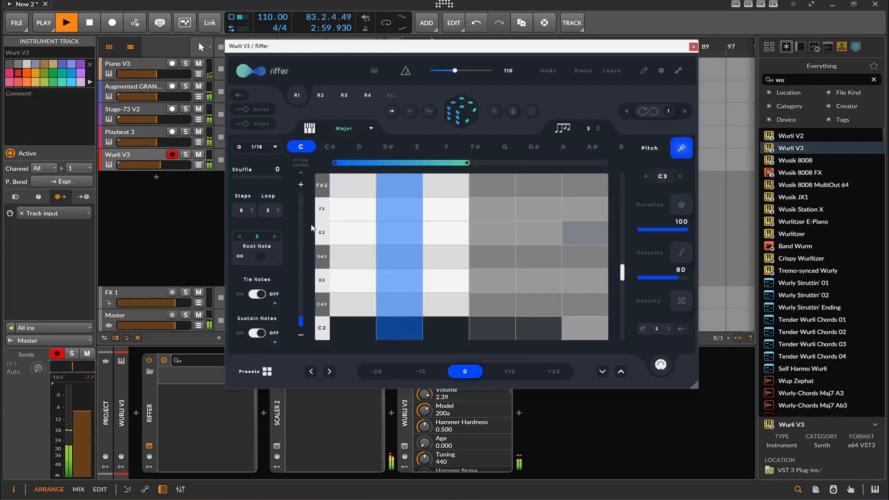
- Enter 16 and then 6 as Riffer's loop length, randomize the six-step riff and close the plug-in window
double_click(268, 210)
text(16)
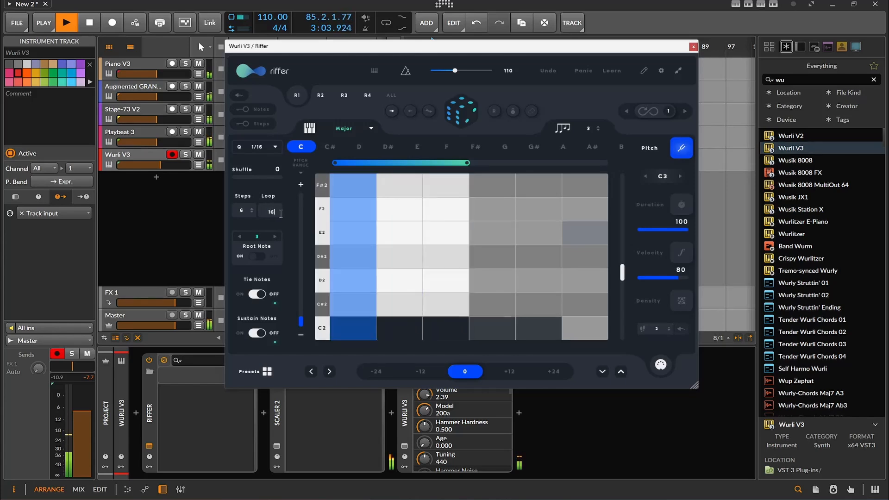
key(Return)
double_click(270, 212)
text(6)
key(Return)
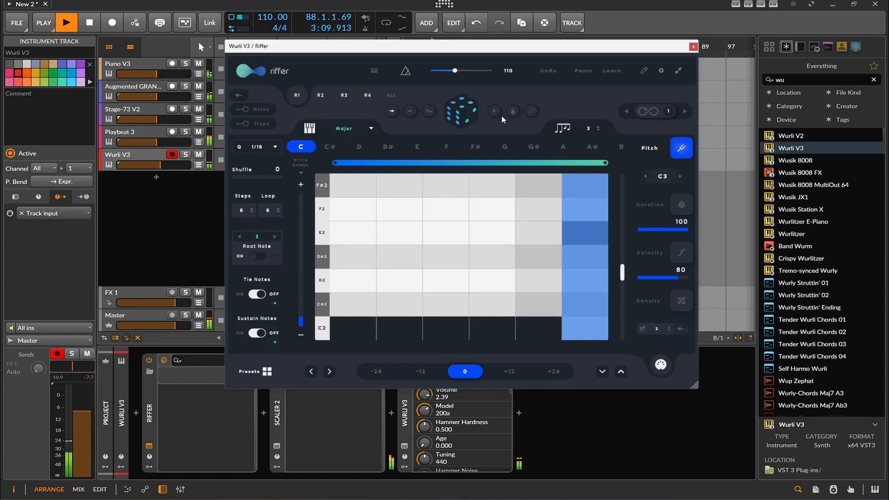
click(475, 111)
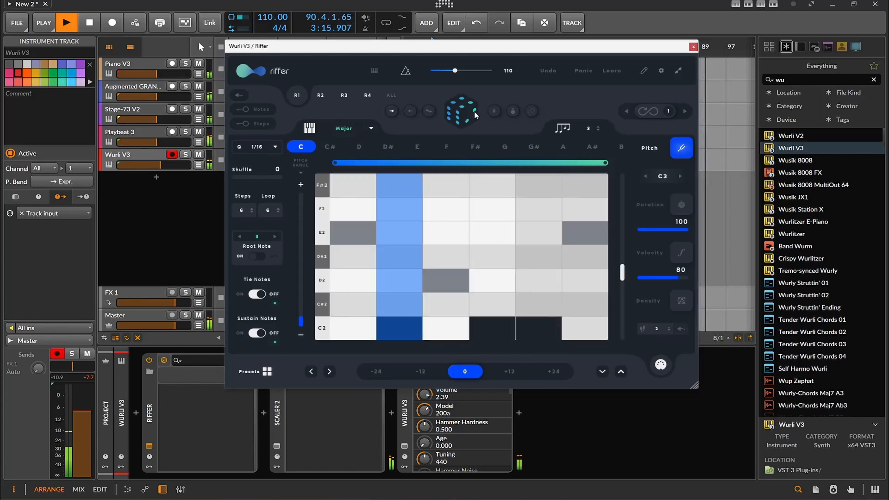
click(693, 46)
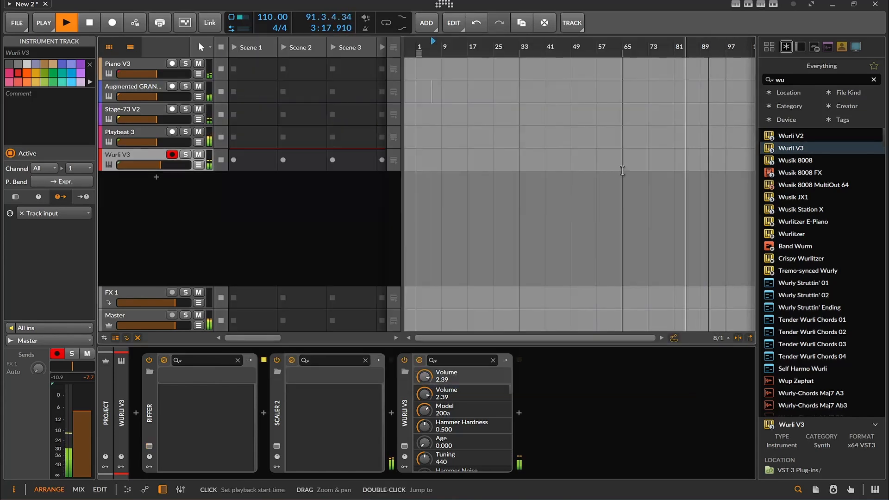
- Audition neighbouring presets in the Wurli V3 instrument, settle on Put It Where, and close its window
click(404, 447)
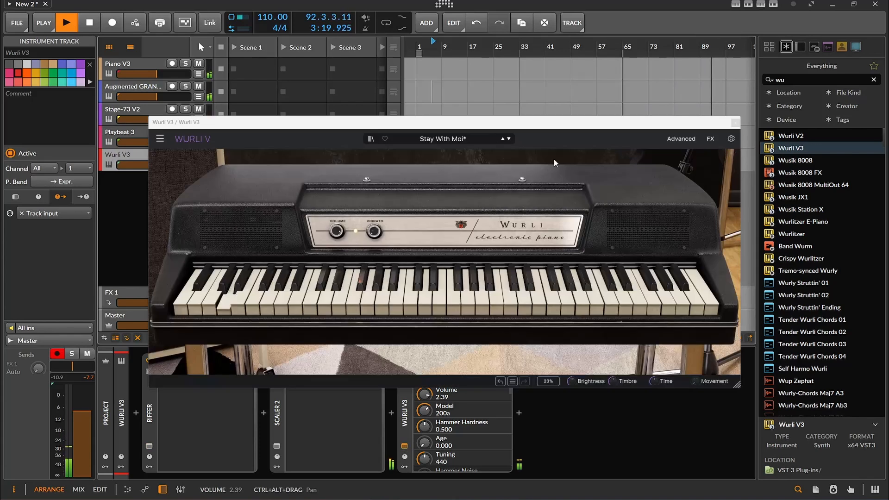
click(511, 139)
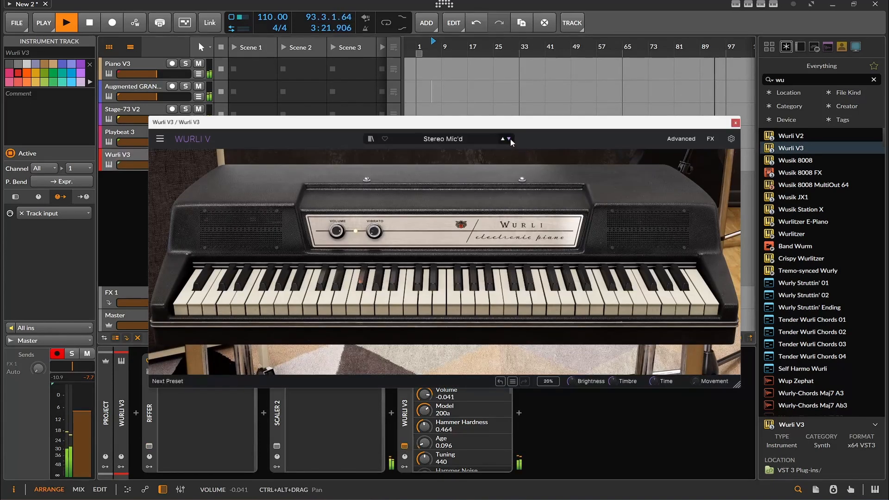
click(502, 138)
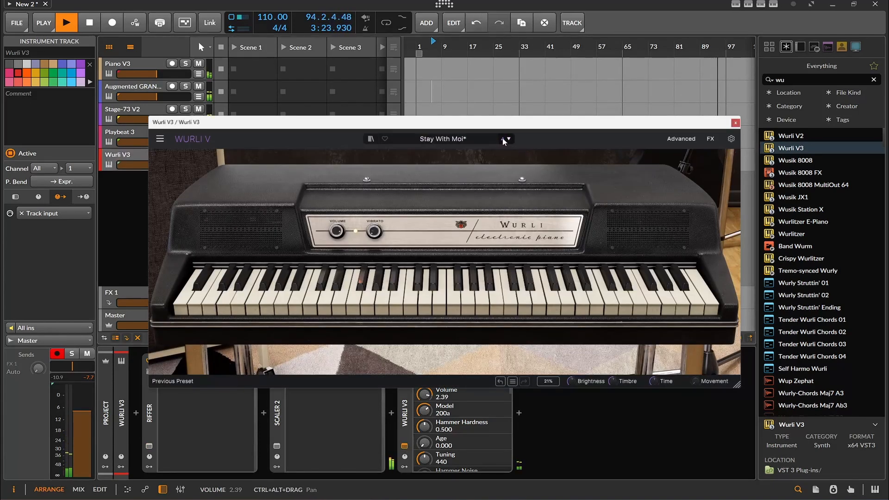
click(502, 138)
click(502, 139)
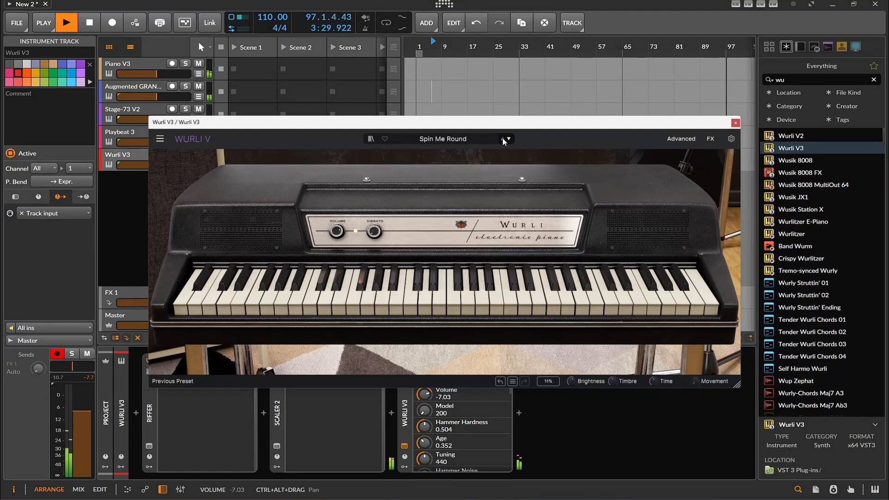
click(502, 138)
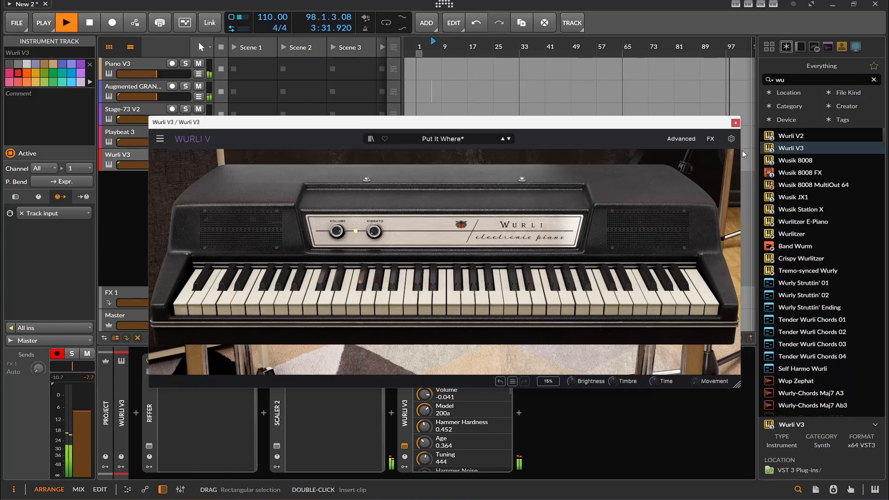
click(736, 123)
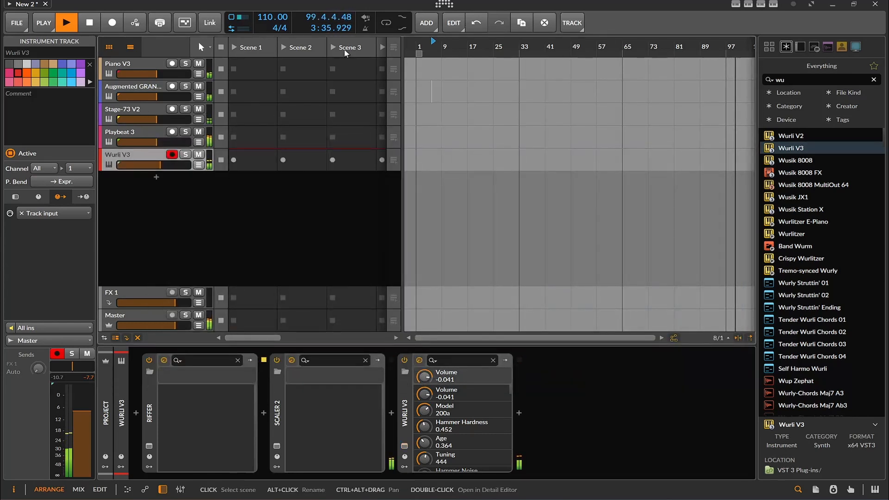
- Stop playback, turn off Riffer's Root Note option on the Wurli V3 track and randomize the riff several times
click(91, 26)
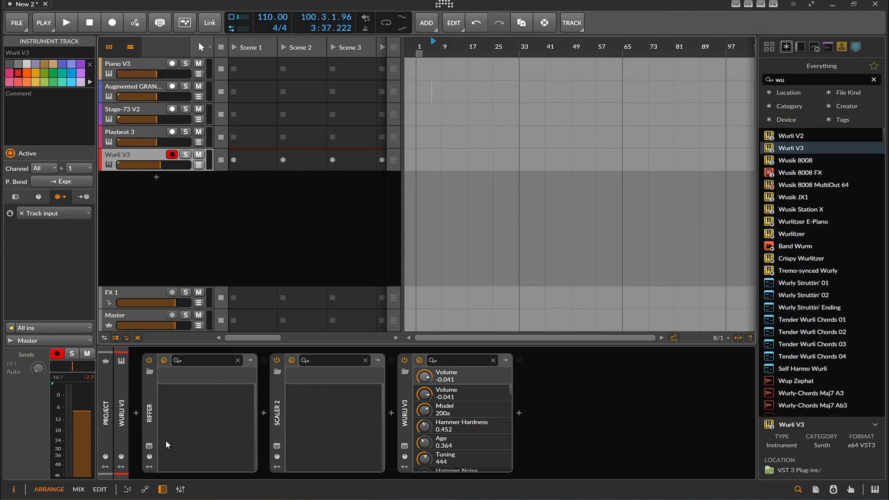
click(149, 447)
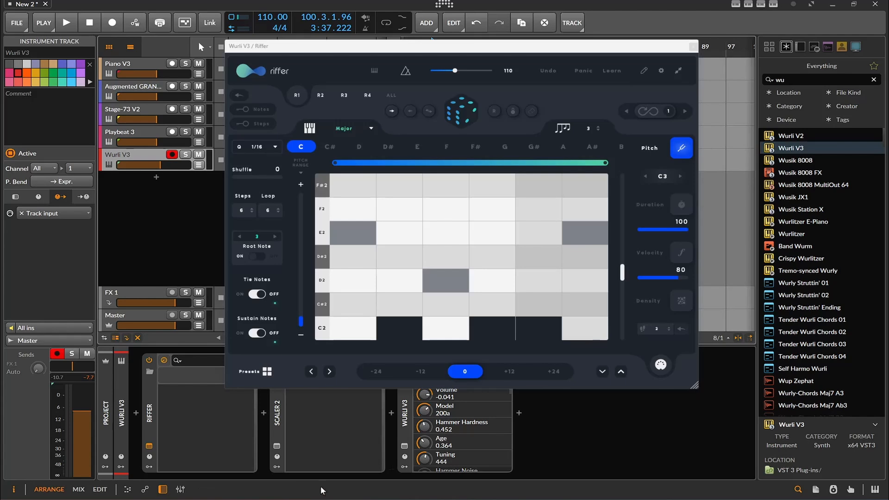
click(263, 256)
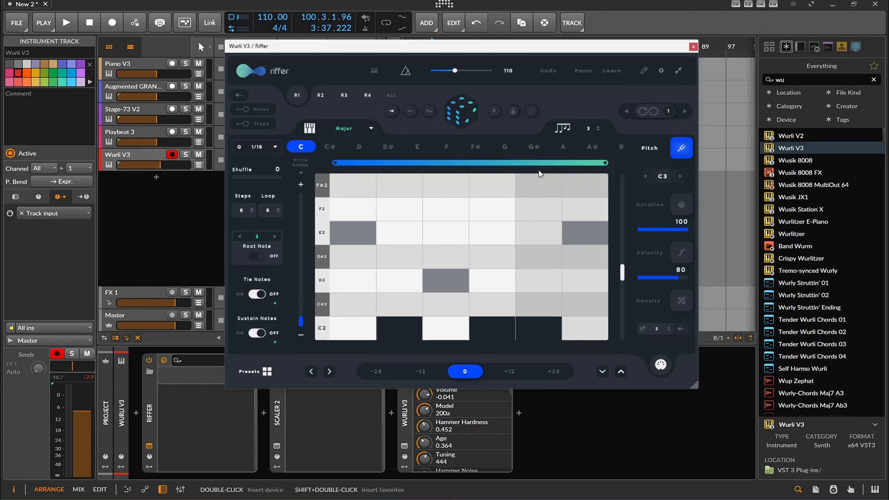
click(471, 113)
click(471, 113)
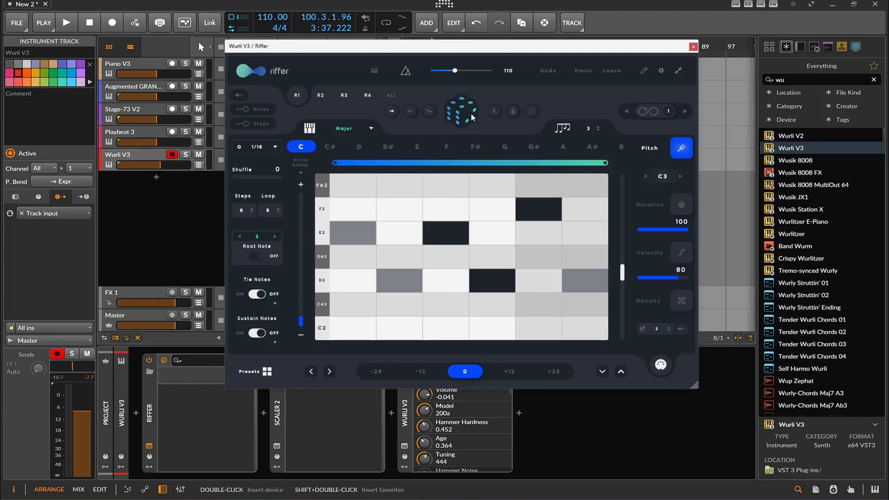
click(471, 113)
click(472, 113)
click(471, 113)
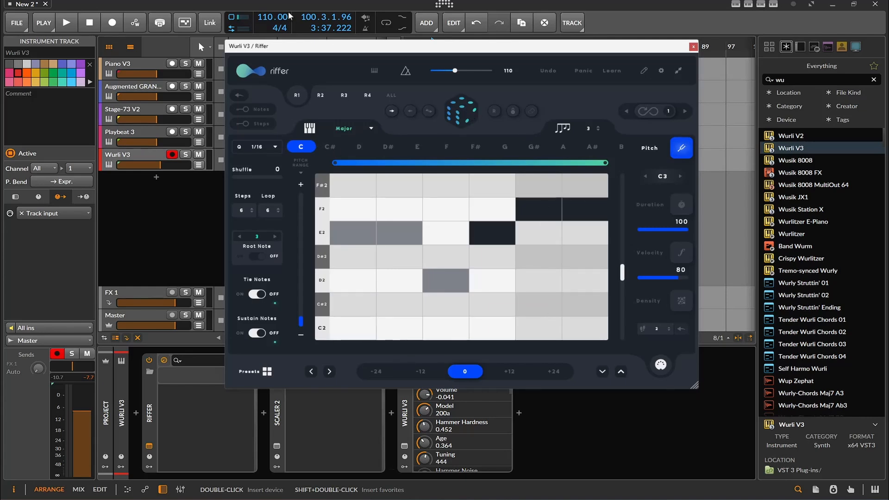
- Restart playback and vary the riff with a root note value of 4, a fresh randomization and Tie Notes on
click(66, 24)
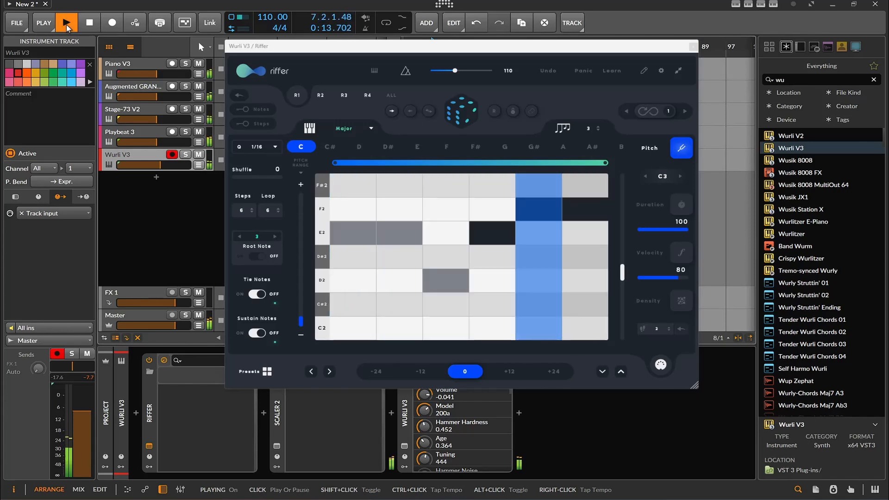
click(274, 236)
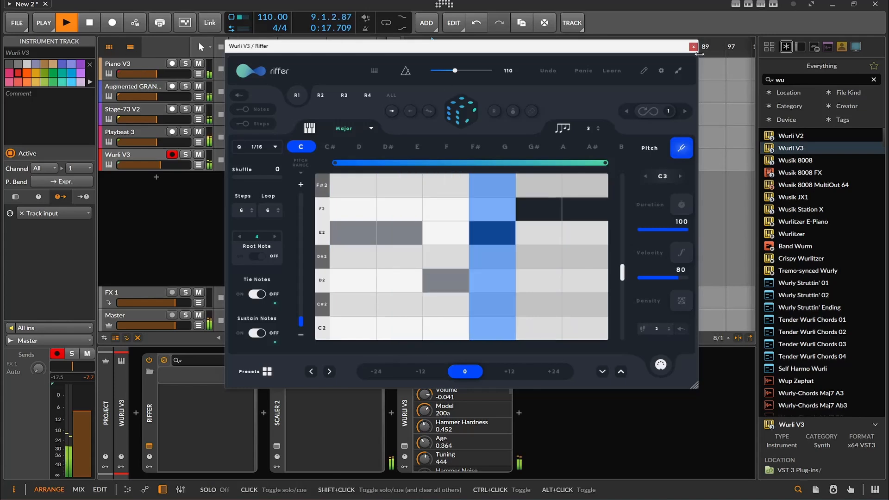
click(474, 107)
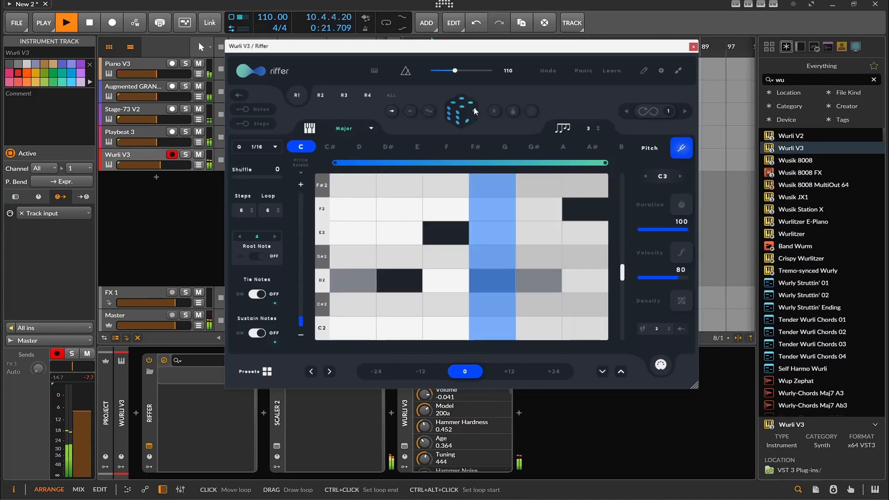
click(258, 294)
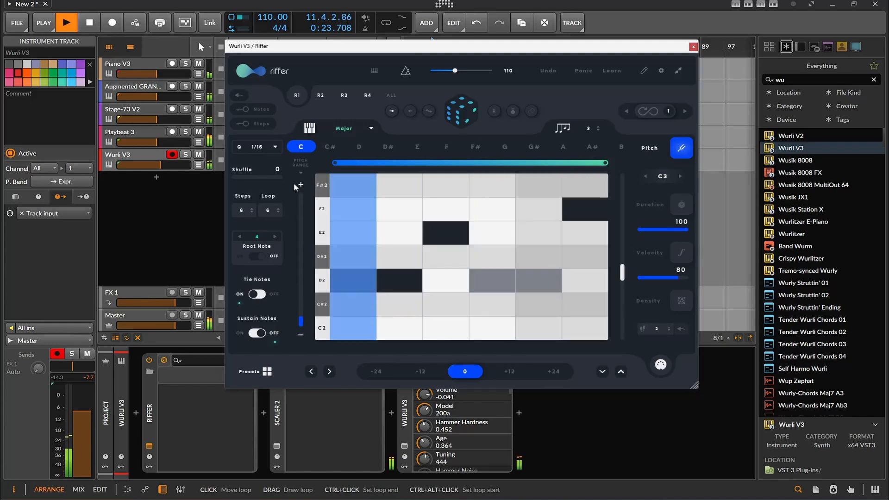
- Randomize the Wurli V3 track's riff once more and close its Riffer window
click(457, 114)
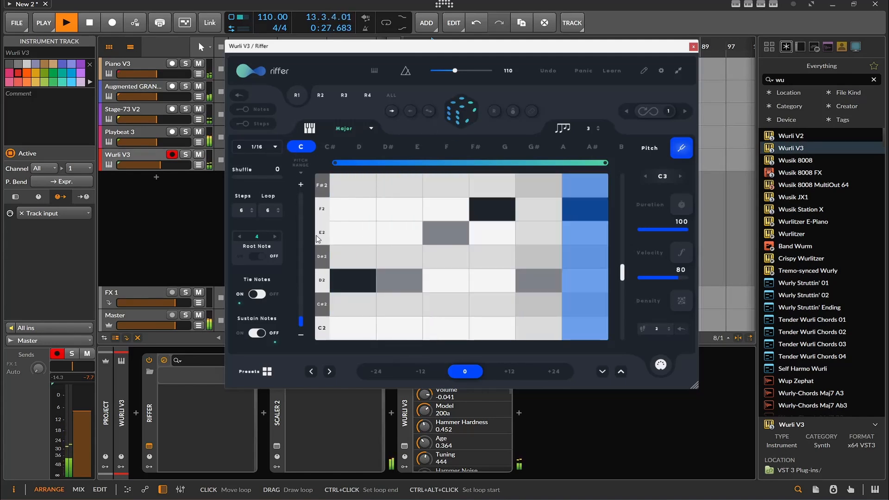
click(693, 46)
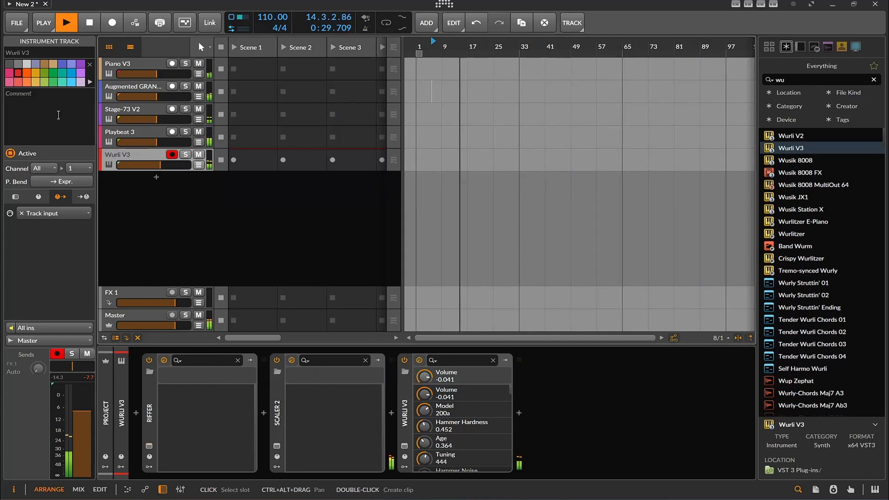
- Open Riffer on the Augmented GRAND PIANO track, turn its Root Note option off and randomize the riff
click(119, 116)
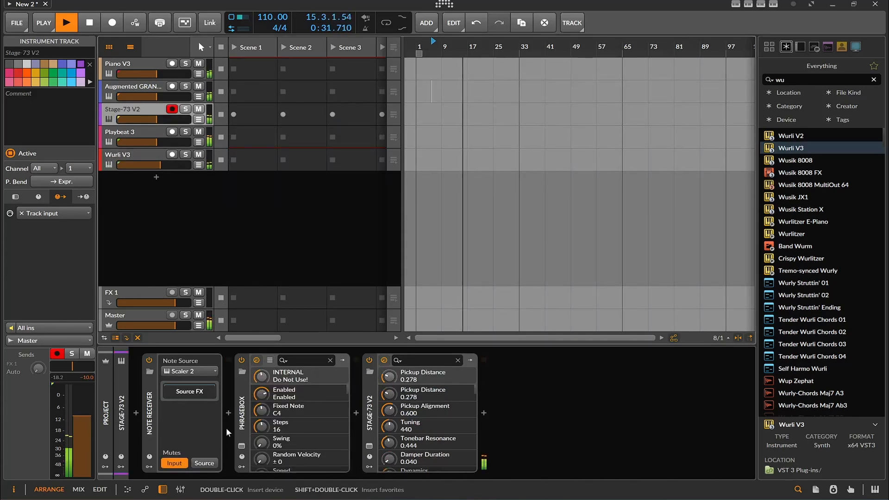
click(130, 88)
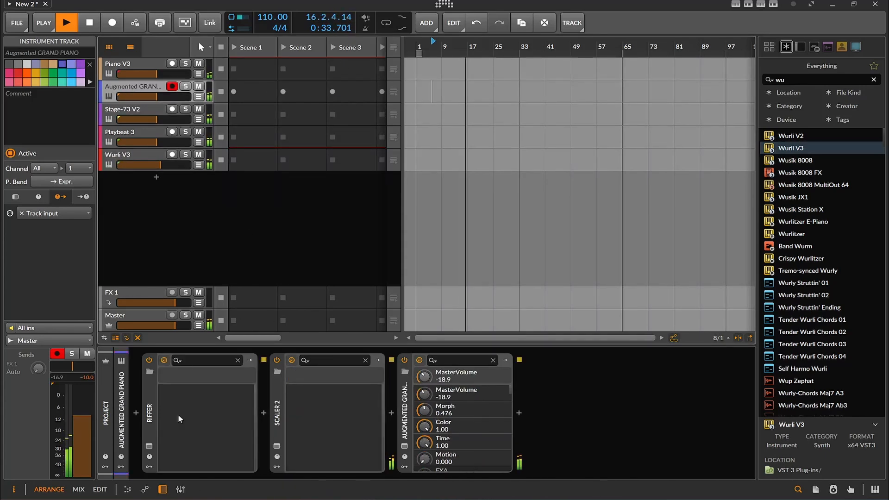
click(149, 446)
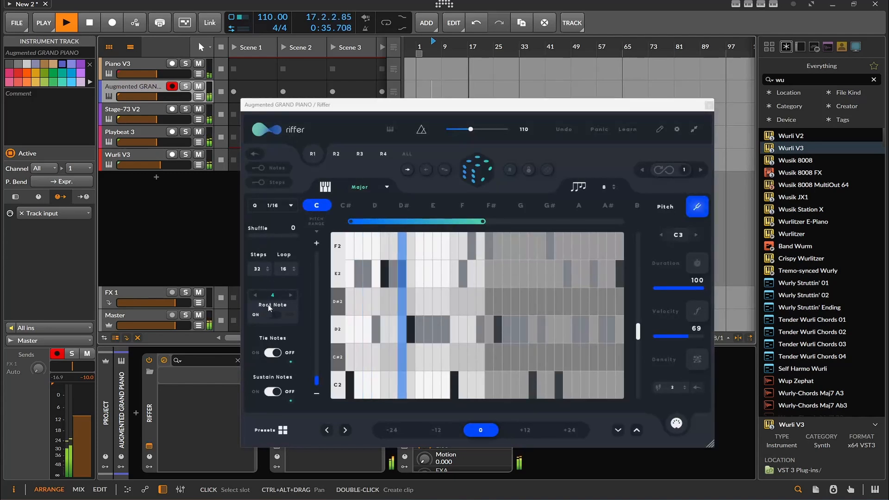
click(482, 176)
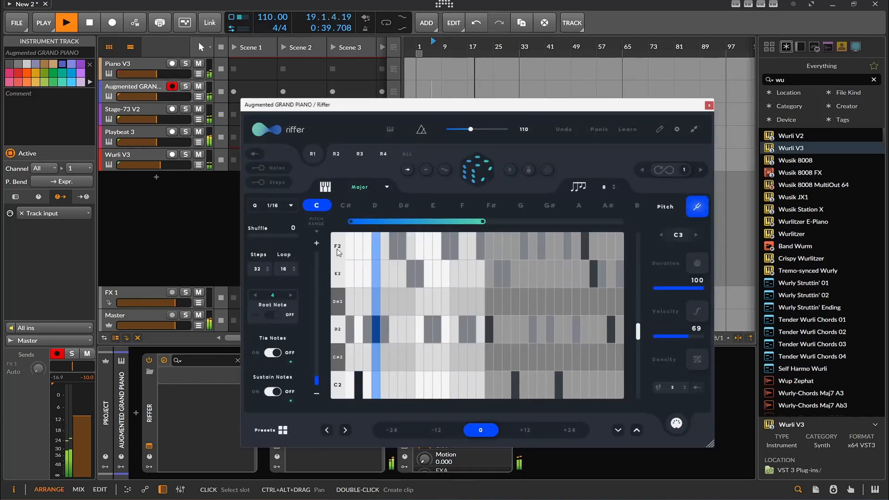
- Set Riffer's loop length to 32 on the grand piano track and randomize the riff
double_click(288, 269)
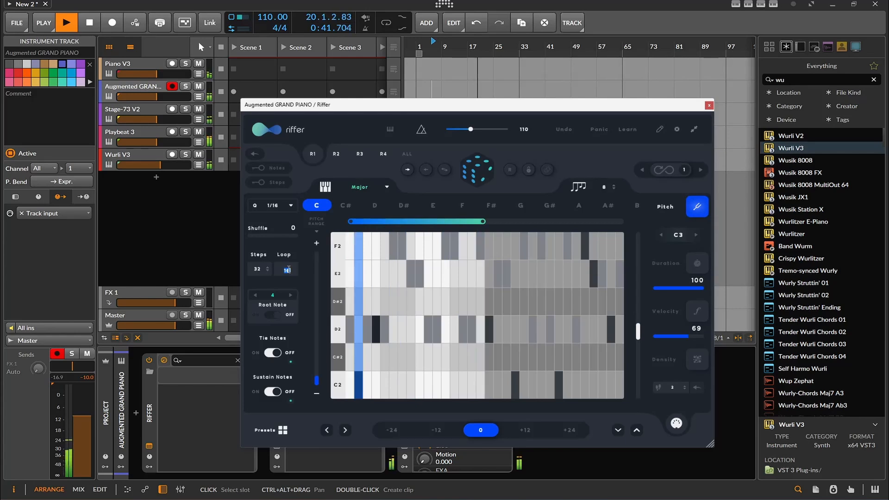
text(32)
key(Return)
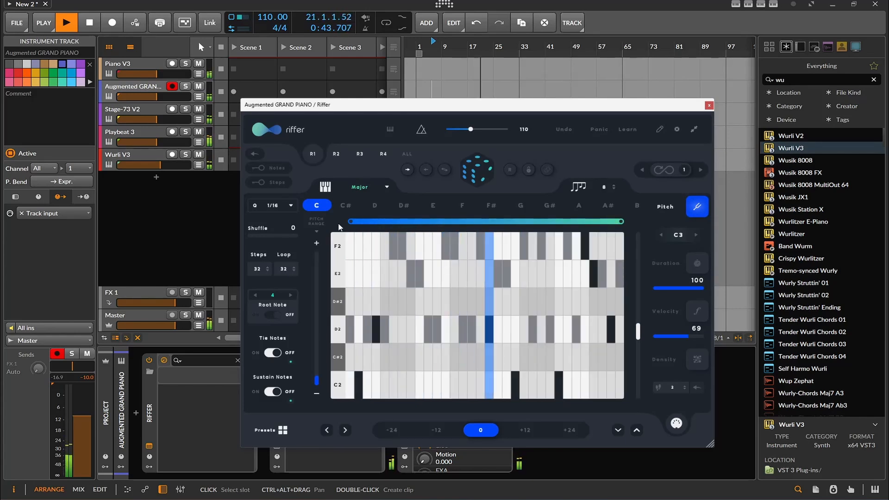
click(466, 168)
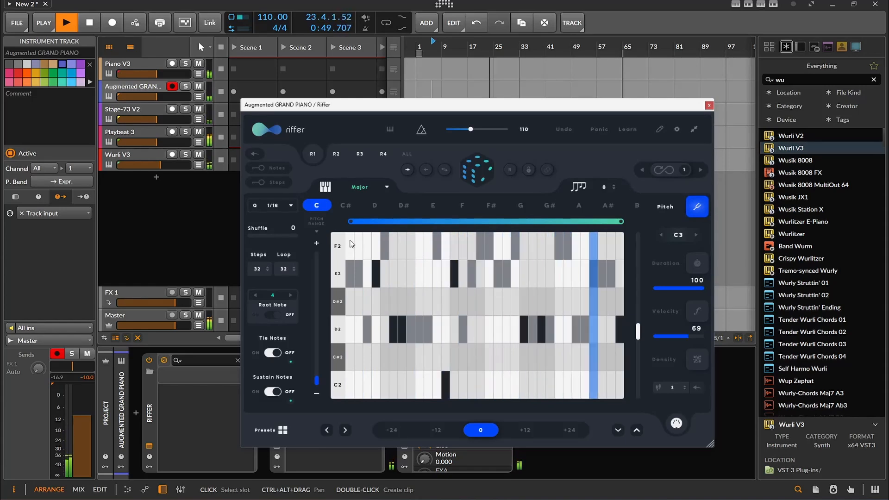
- Raise Riffer's root note value to 8 and turn on Sustain Notes, randomizing the riff after each change
click(291, 295)
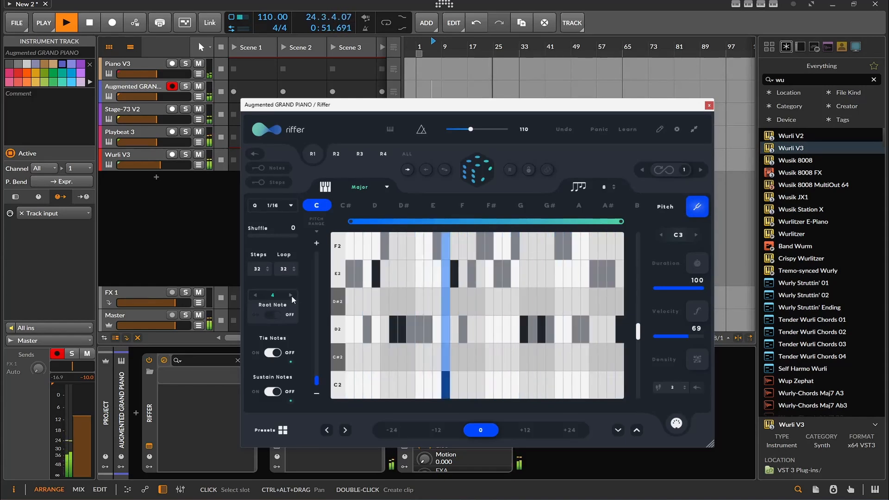
click(291, 295)
click(291, 295)
click(291, 295)
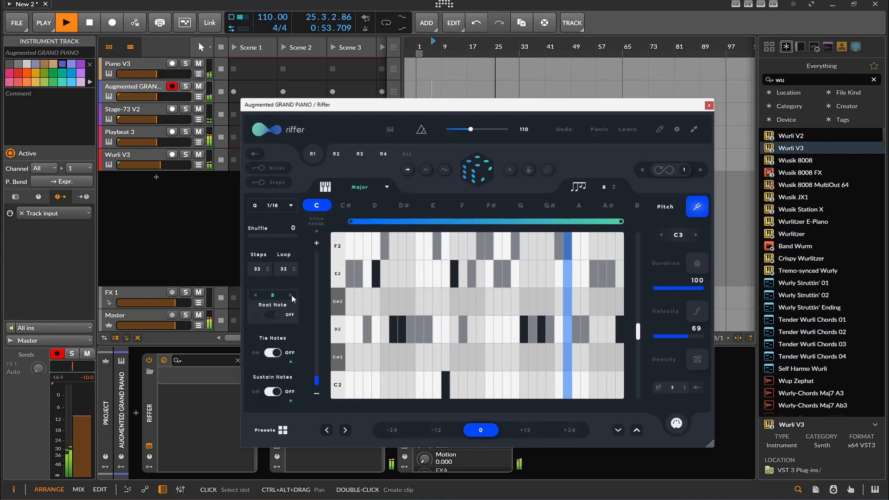
click(476, 172)
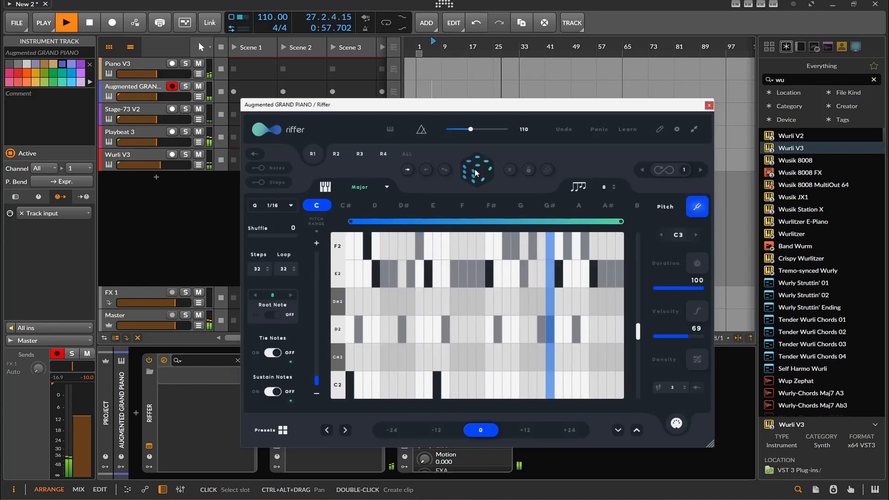
click(273, 392)
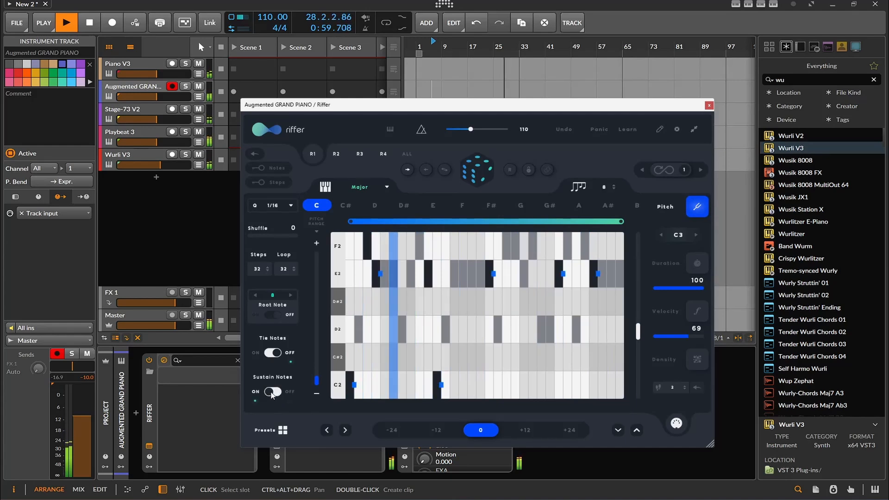
click(485, 176)
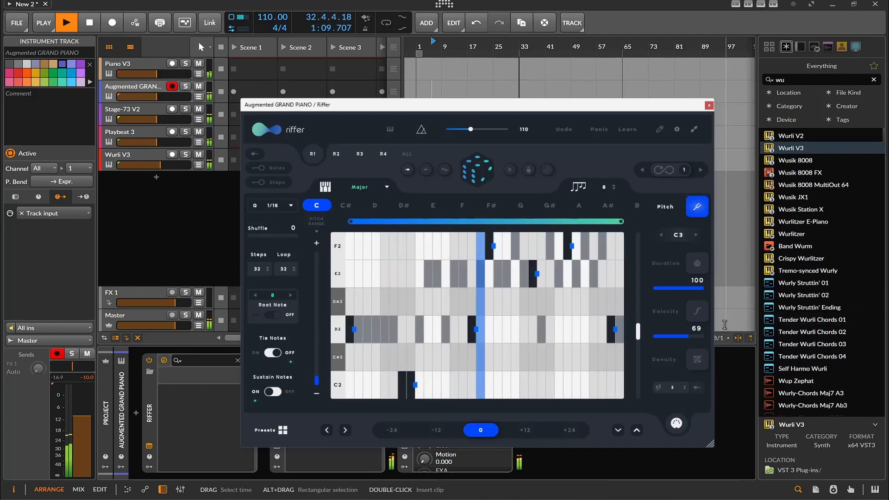
- Lower the grand piano riff's duration to 43, return to the pitch view, stop playback and close Riffer
click(697, 263)
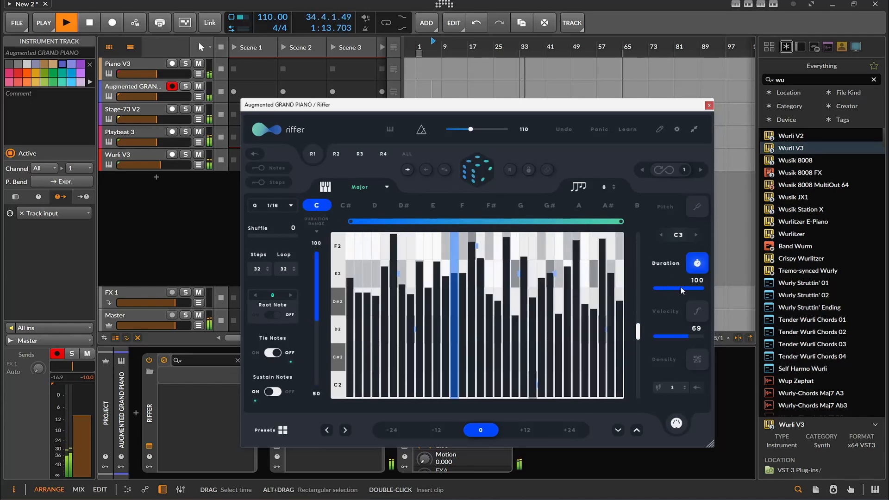
drag(691, 289, 682, 290)
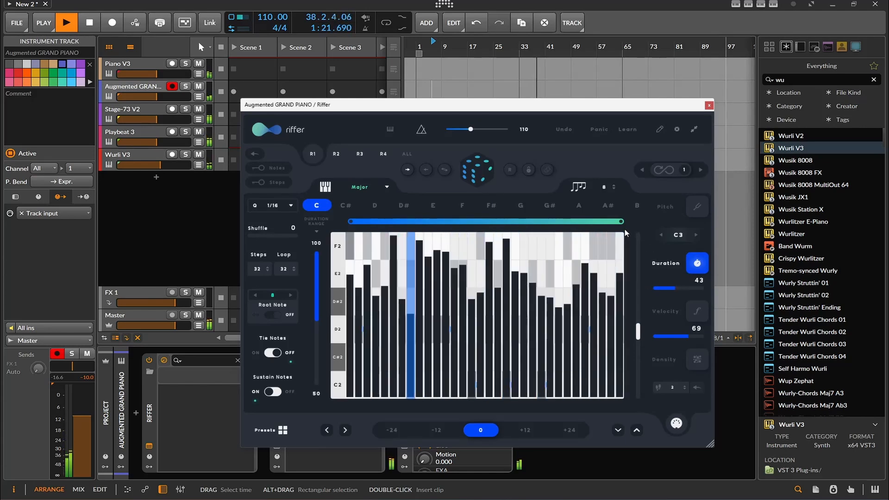
click(697, 206)
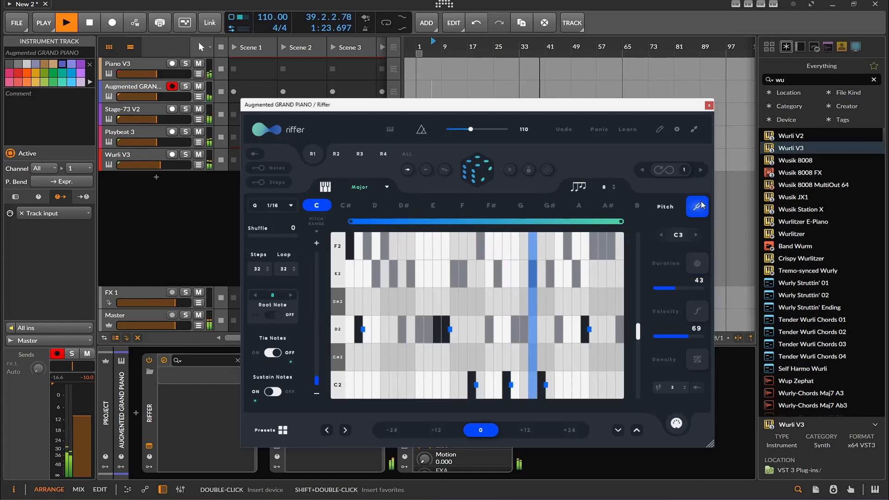
click(94, 24)
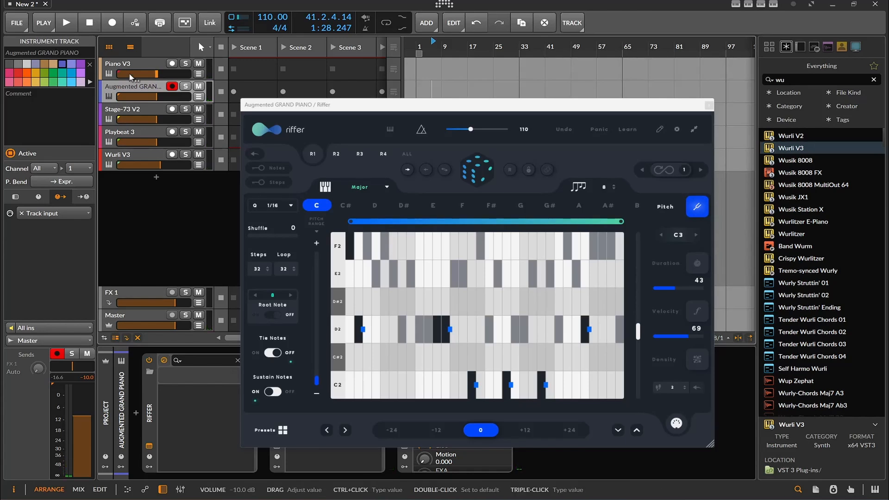
click(708, 106)
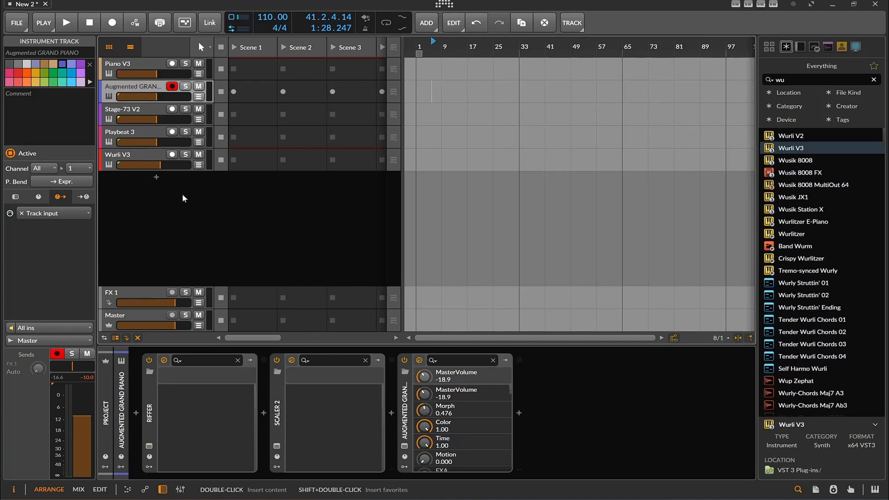
- Add a new instrument track and set its note input to Melody Sauce 2 from the Piano V3 track
right_click(200, 194)
click(241, 199)
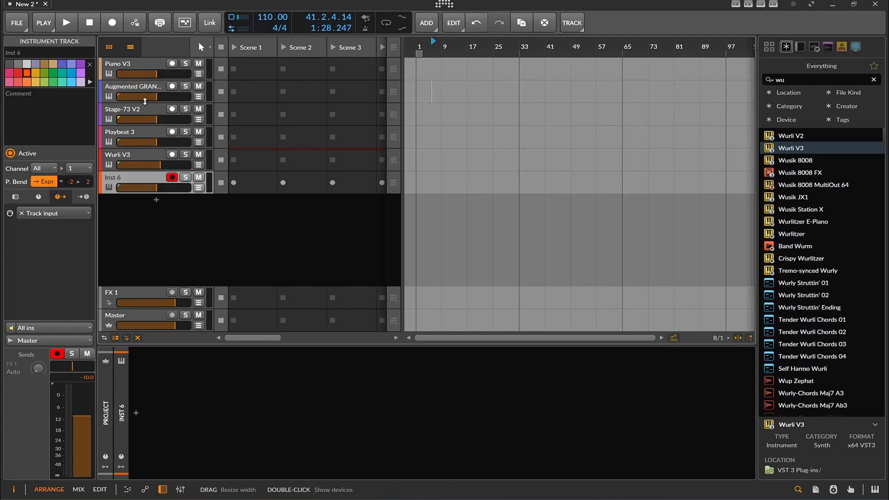
click(131, 66)
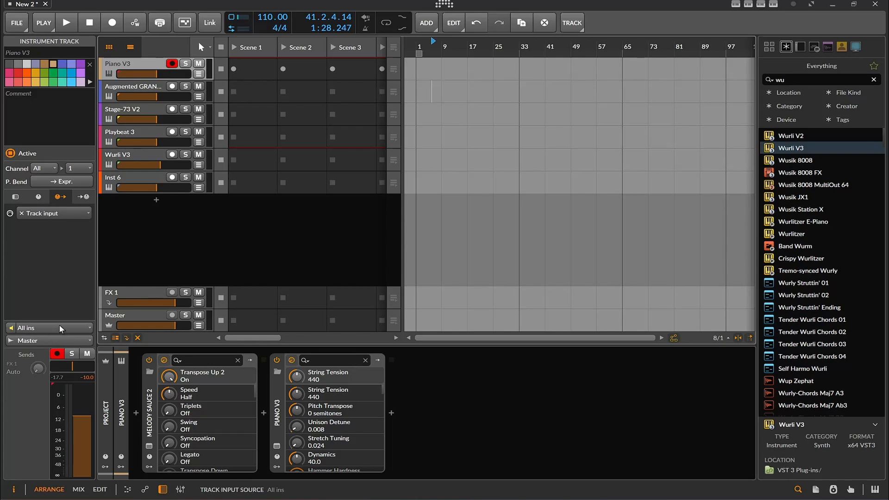
click(131, 177)
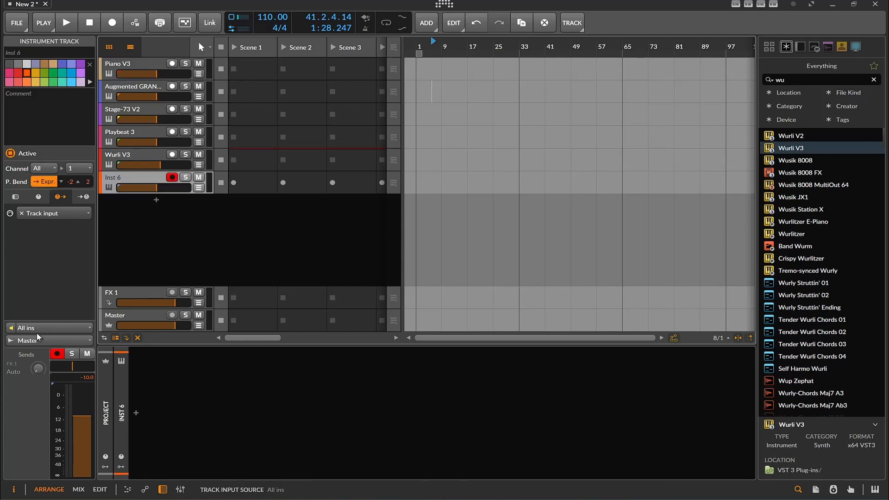
click(36, 330)
mouse_move(121, 233)
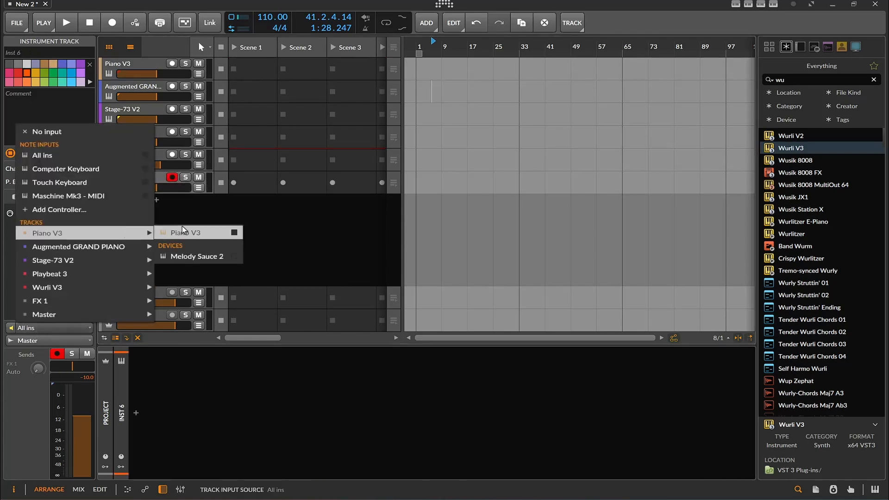
click(191, 254)
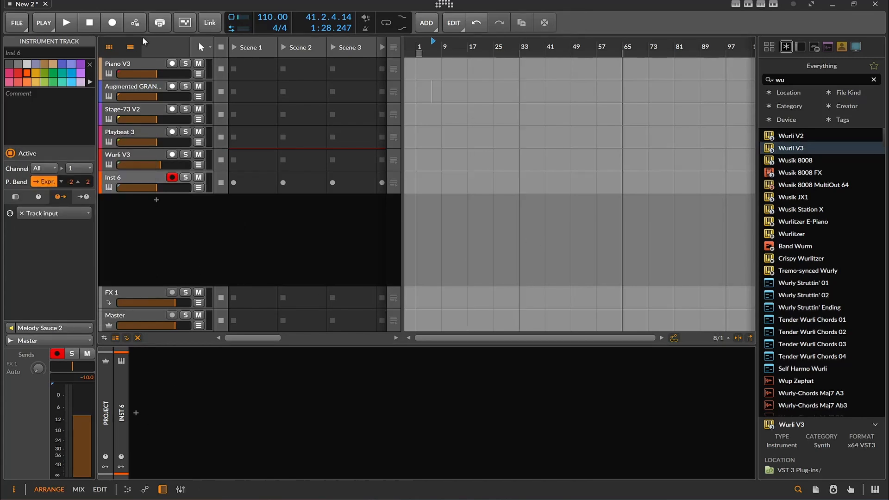
- Record Melody Sauce 2's output as an arranger clip on the new Inst 6 track and open the clip's notes
click(118, 26)
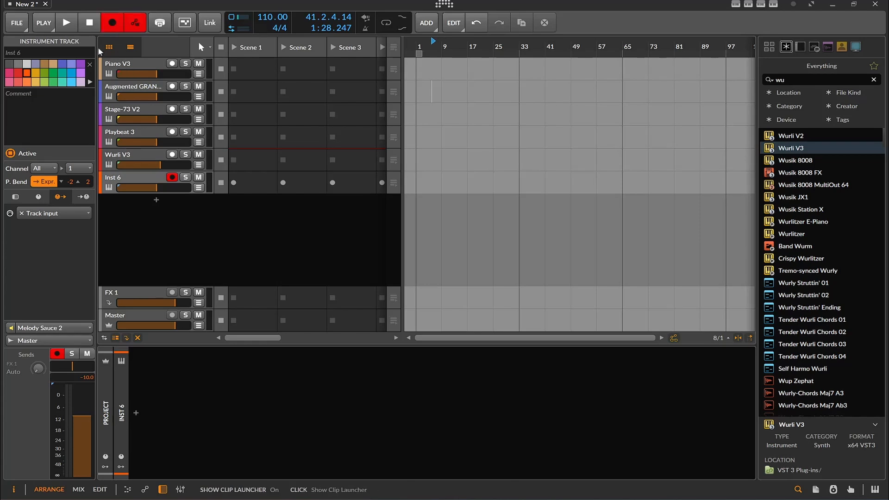
click(65, 26)
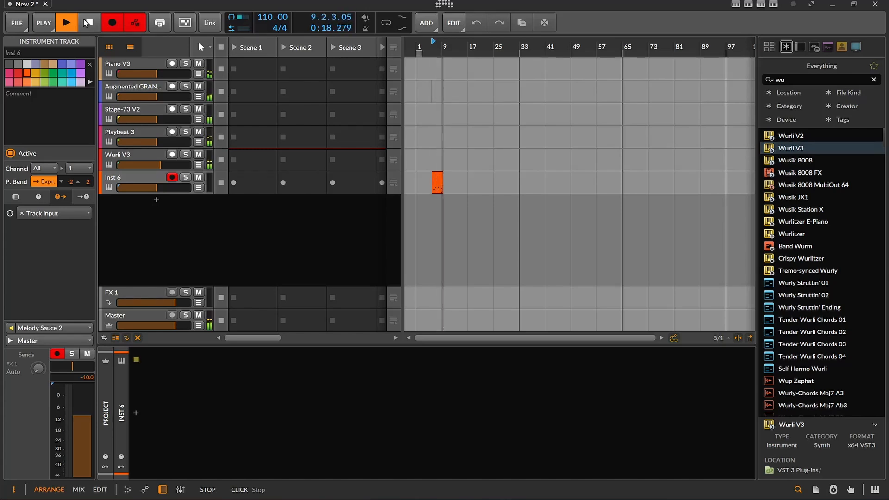
click(84, 18)
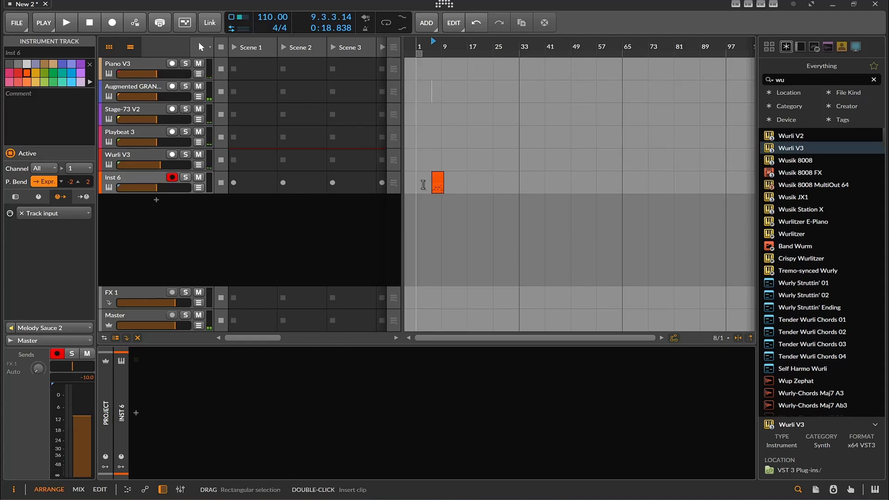
double_click(440, 178)
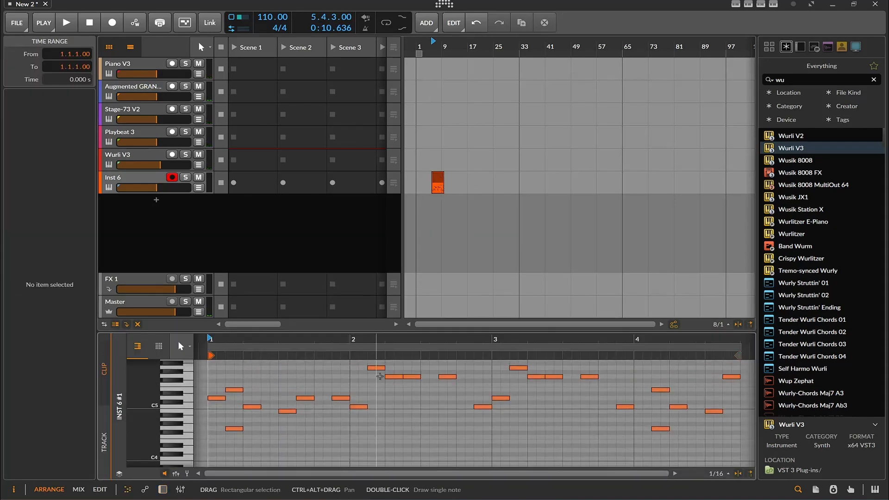
- Open Melody Sauce 2 on the Piano V3 track, place Melody 7 as a clip at the start of that track's timeline, and close the plug-in
click(128, 64)
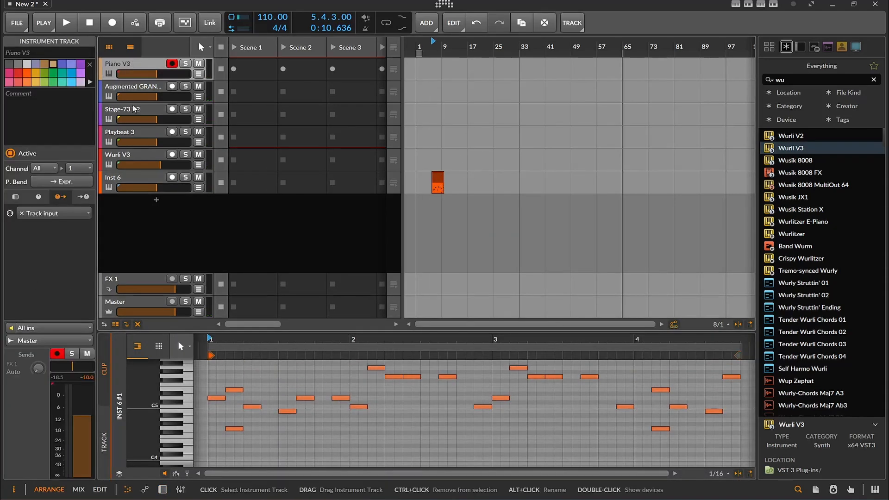
click(163, 490)
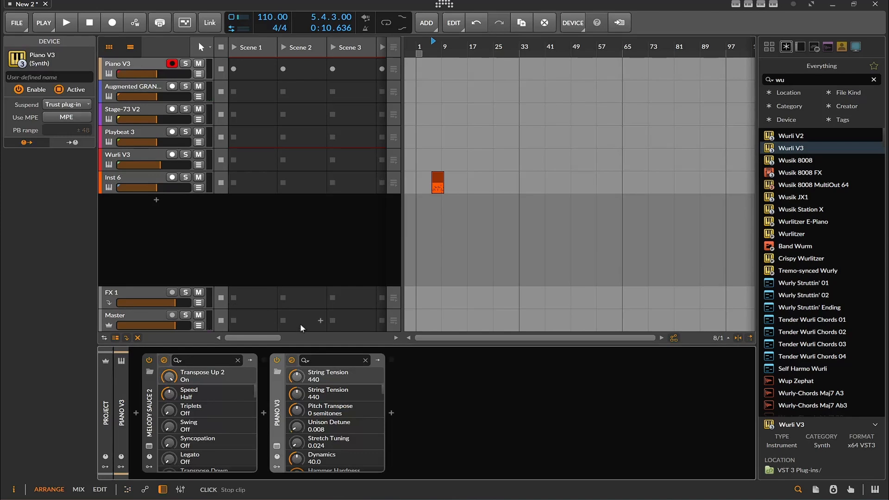
click(149, 446)
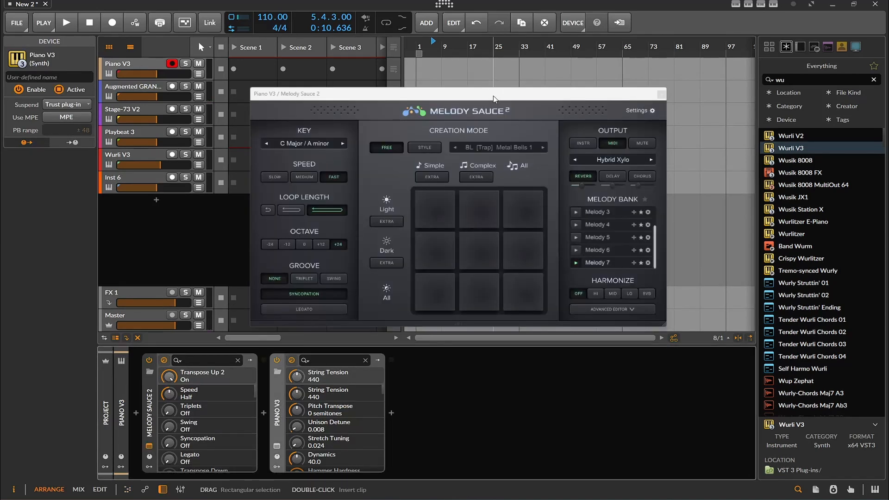
drag(494, 99, 301, 115)
drag(445, 281, 418, 64)
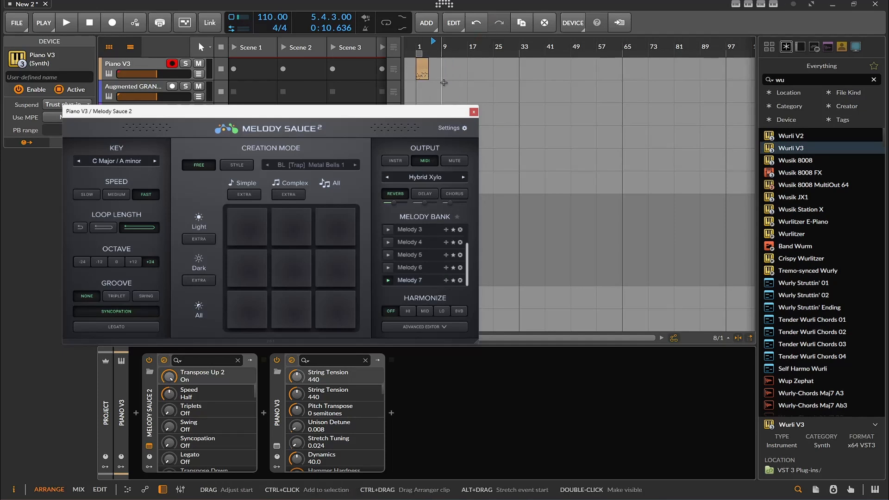
click(474, 112)
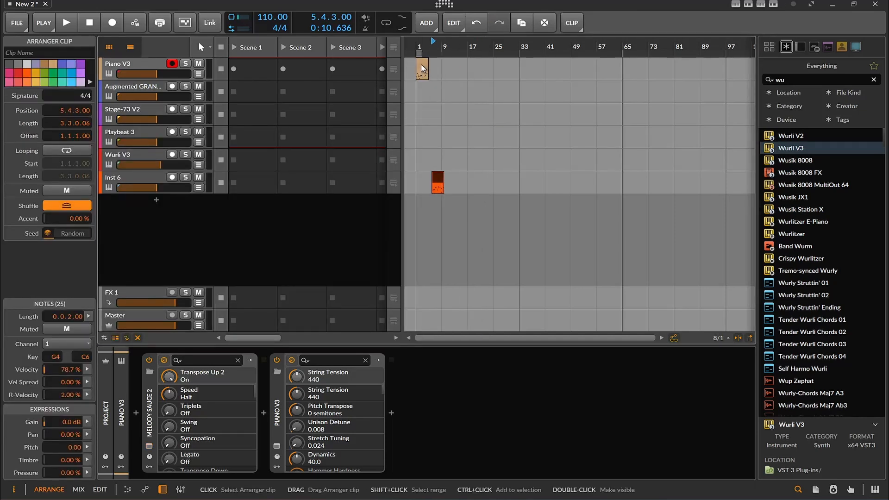
- Open Phrasebox on the Stage-73 V2 track, check its additional options, switch Phrase Keyswitching on and off again, and close the plug-in
click(126, 108)
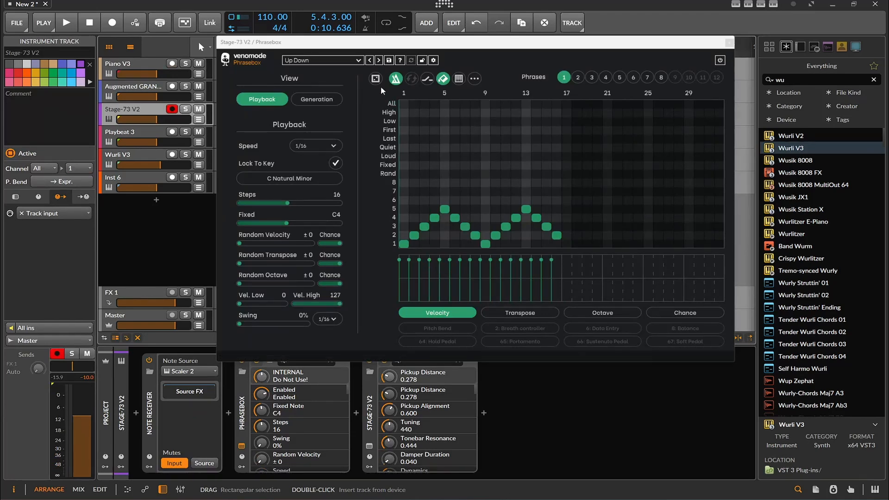
drag(467, 46, 409, 121)
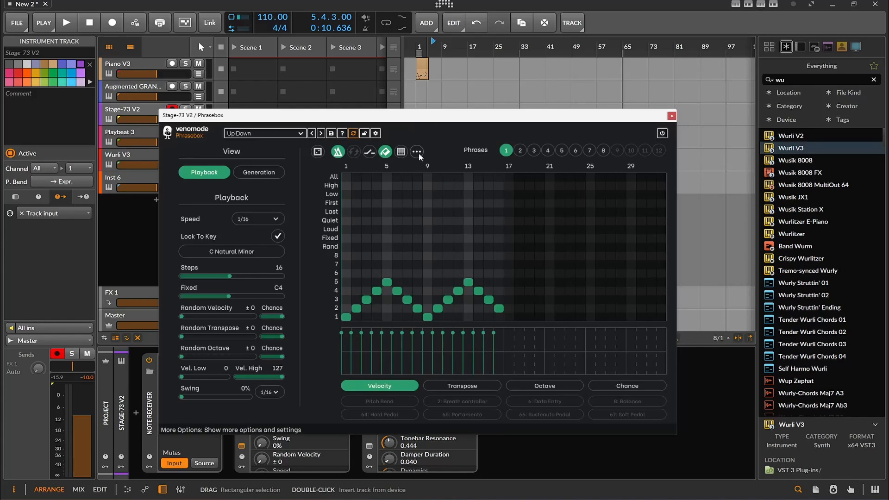
click(419, 154)
click(419, 154)
click(402, 153)
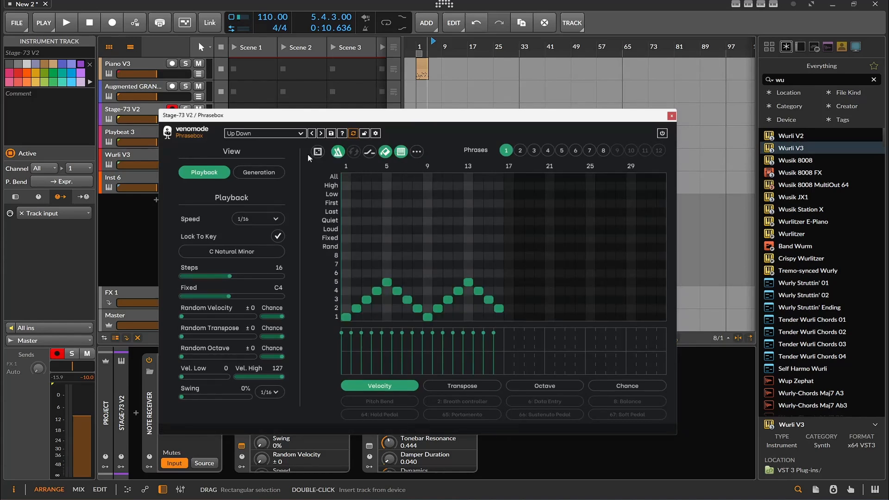
right_click(320, 154)
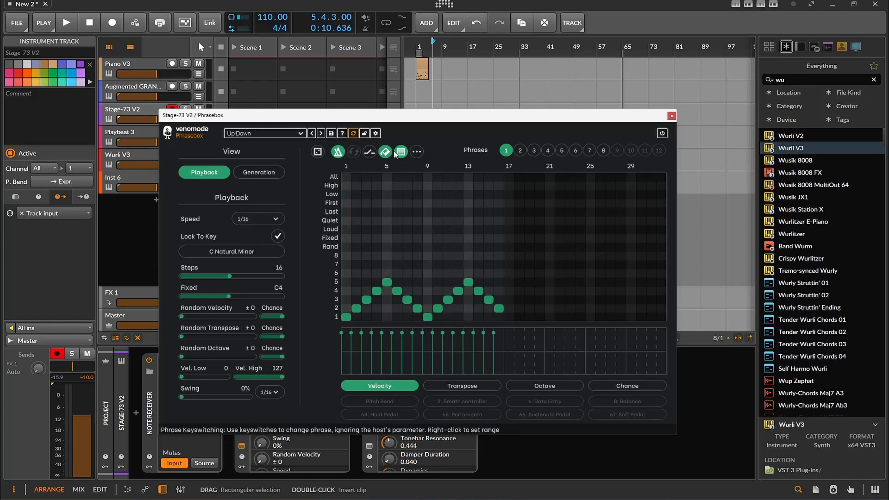
click(401, 153)
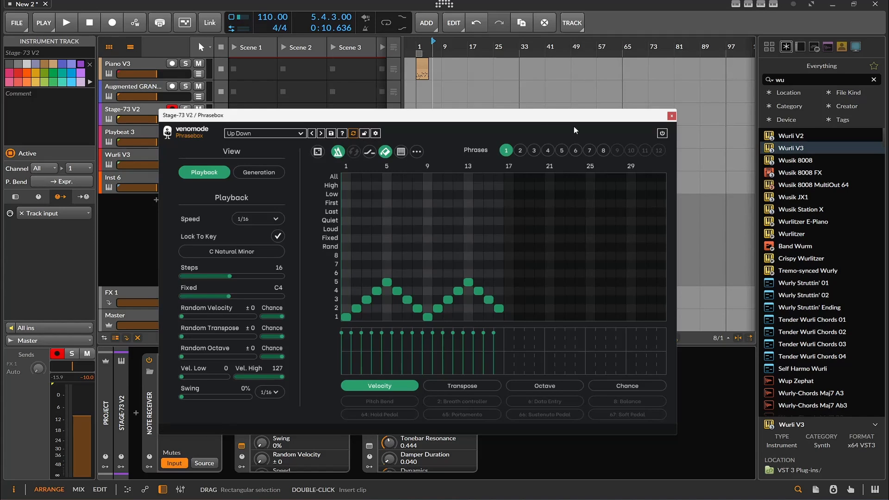
click(672, 116)
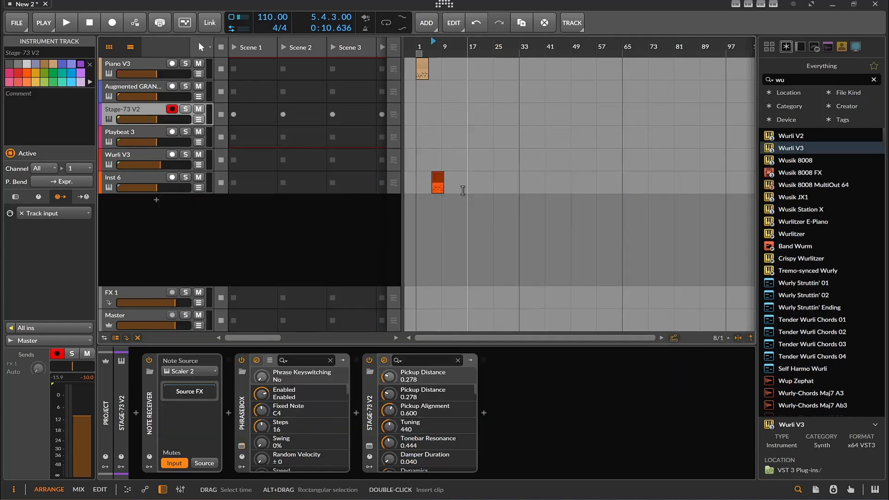
- Compare the device chains of the Inst 6 and Stage-73 V2 tracks, and delete the recorded arranger clip from the Inst 6 track
click(123, 179)
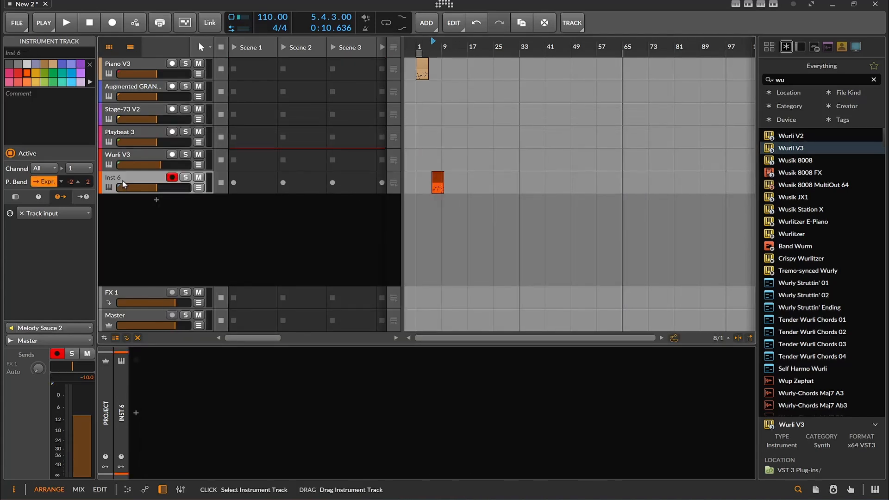
click(136, 113)
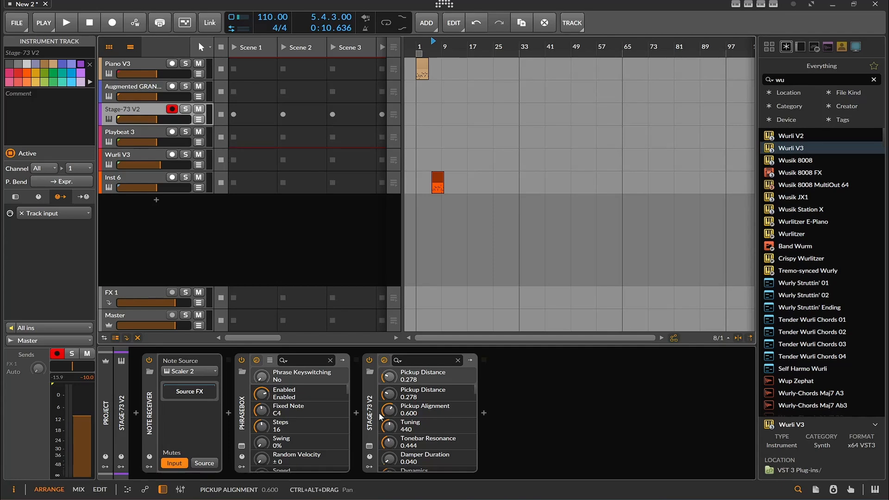
click(151, 181)
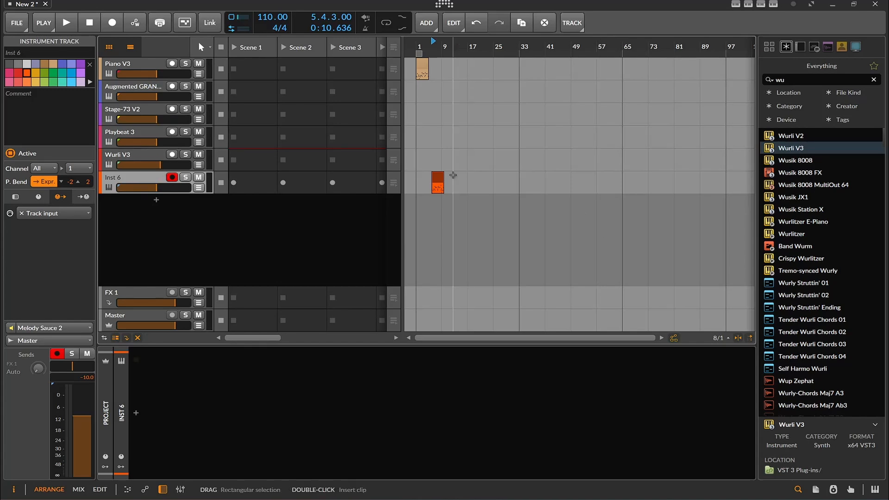
click(436, 177)
key(Delete)
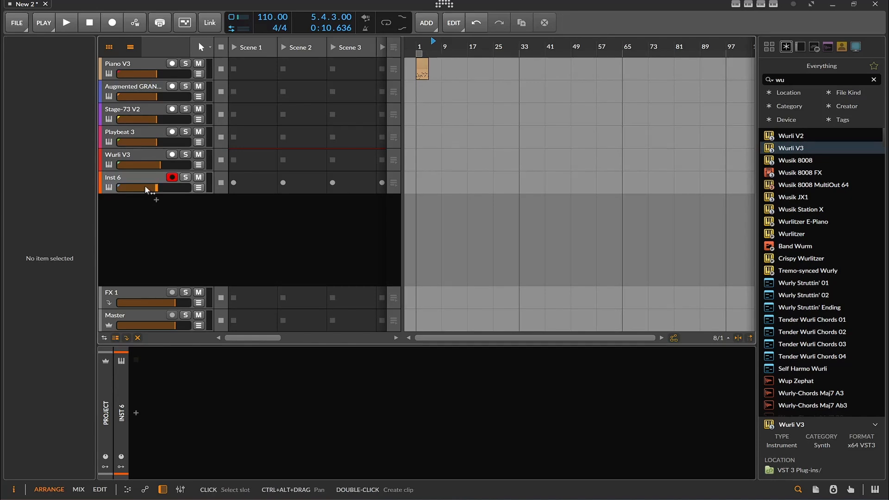